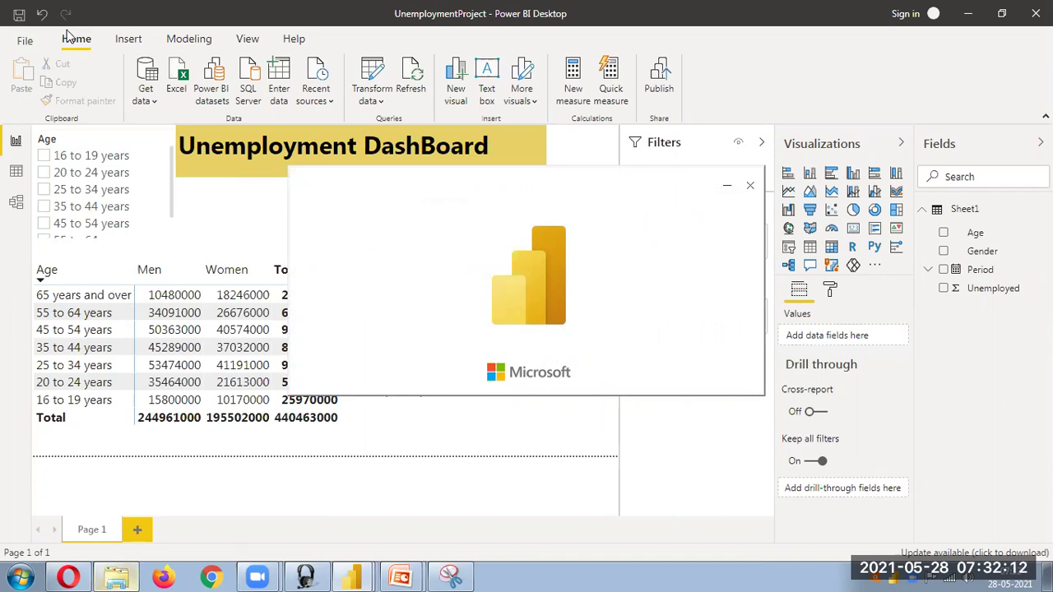
{"action": "left_click", "coordinate": [121, 576]}
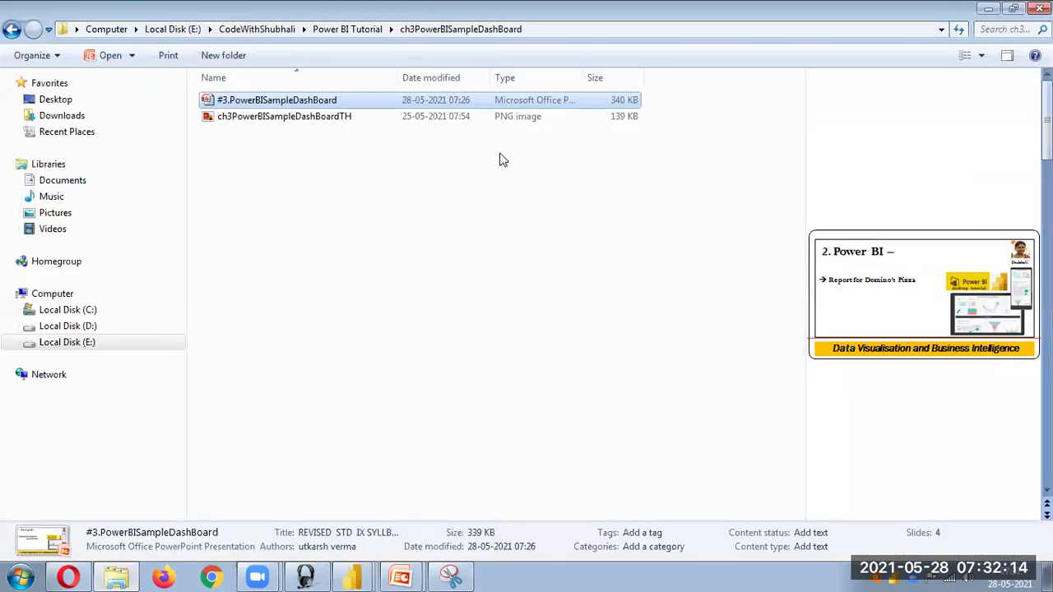
{"action": "left_click", "coordinate": [109, 345]}
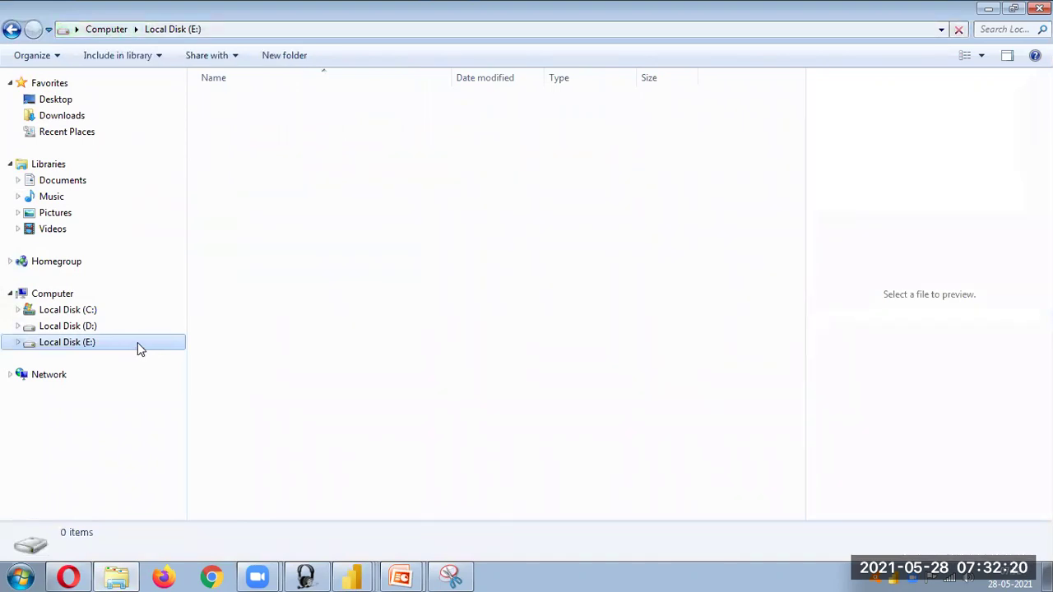
{"action": "left_click", "coordinate": [359, 574]}
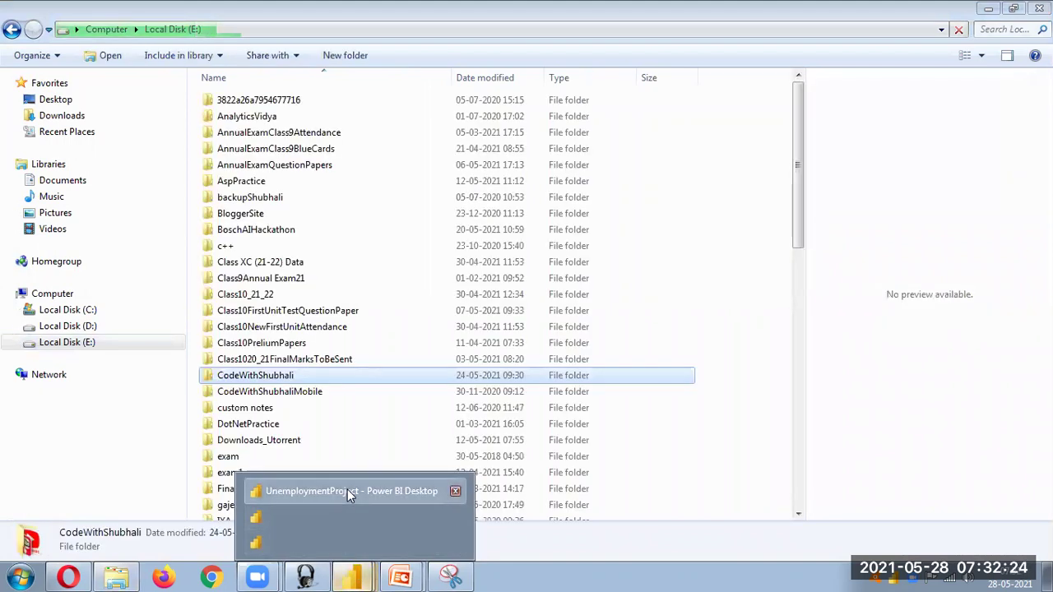
{"action": "left_click", "coordinate": [347, 489]}
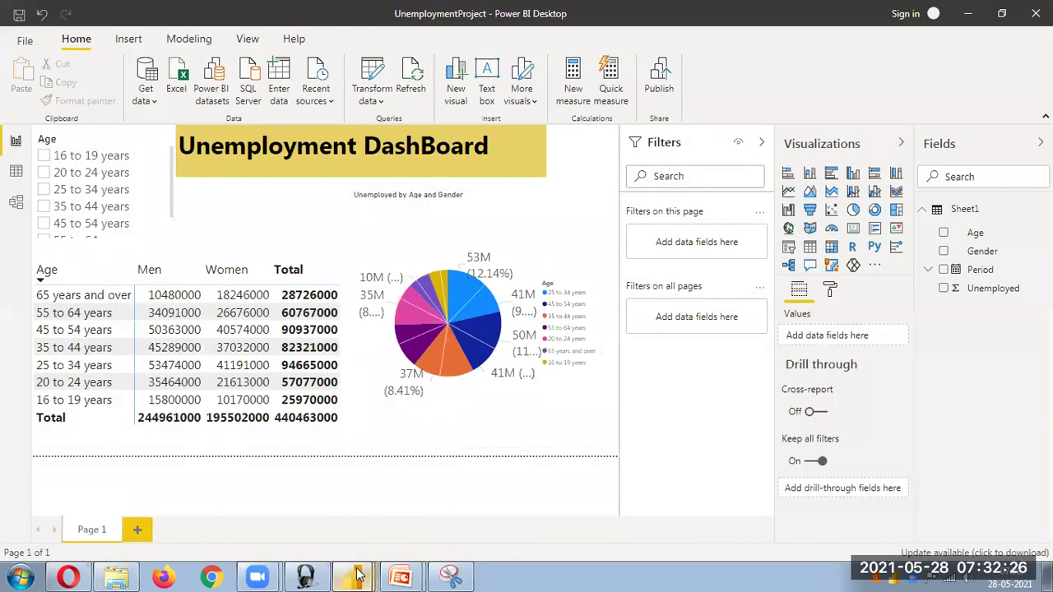
Step: Switch to the new Power BI Desktop window and dismiss its start screen and sign-in prompt to reach the blank report
{"action": "mouse_move", "coordinate": [354, 575]}
{"action": "left_click", "coordinate": [338, 541]}
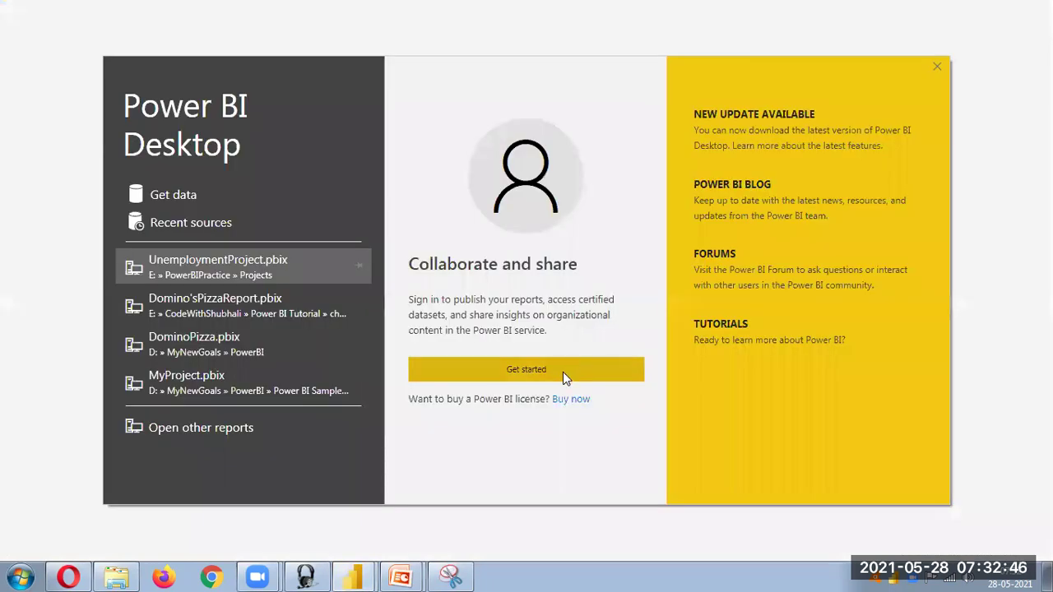
{"action": "left_click", "coordinate": [564, 376]}
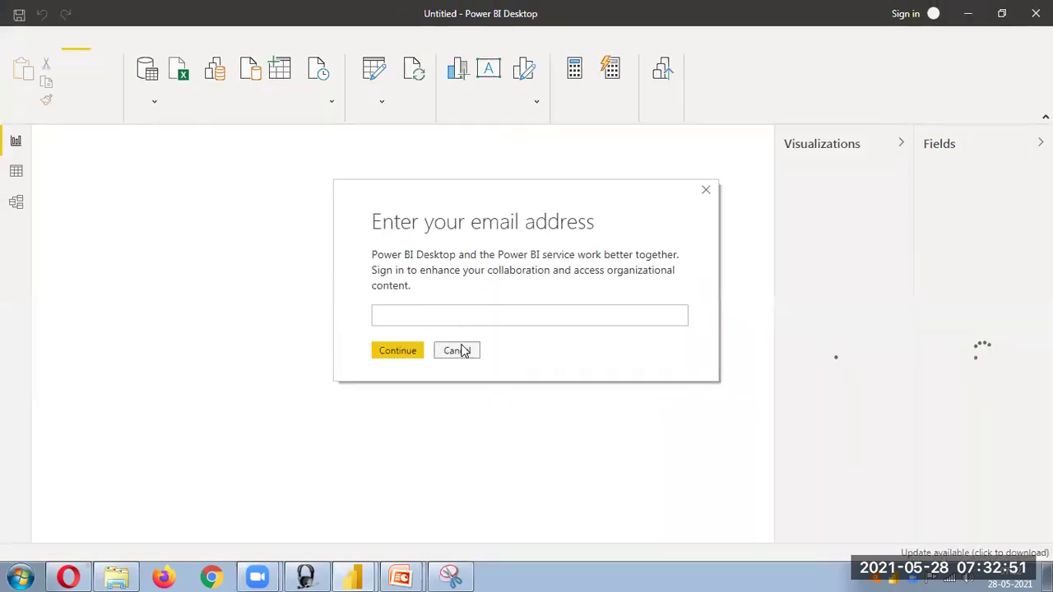
{"action": "left_click", "coordinate": [461, 351]}
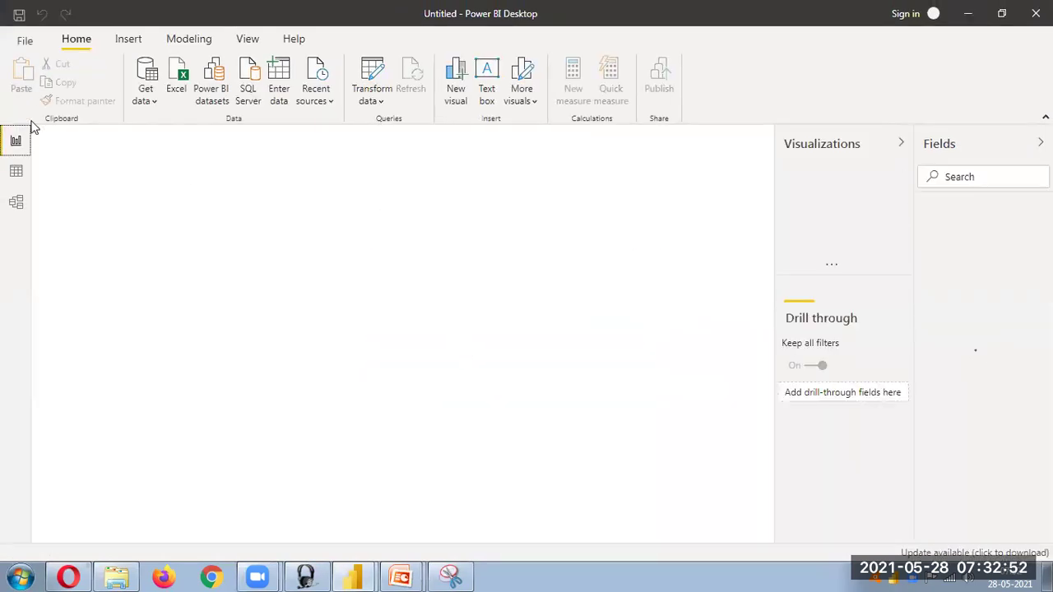
{"action": "left_click", "coordinate": [27, 47]}
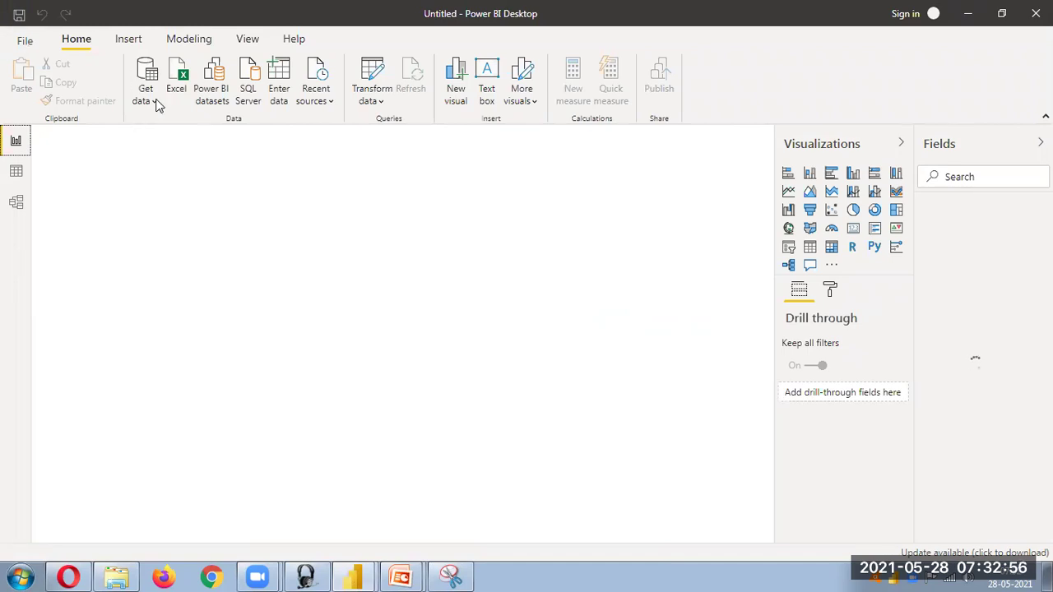
{"action": "left_click", "coordinate": [693, 216]}
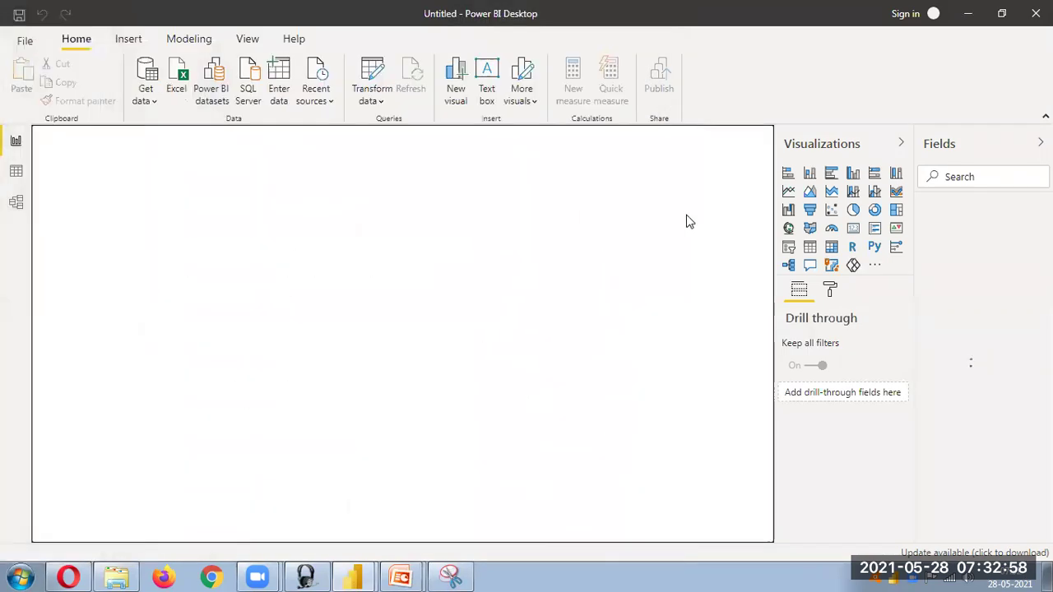
Step: Load Sheet1 from the Excel workbook P6-Long-Term-Unemployment-Statistics into the blank report
{"action": "left_click", "coordinate": [145, 99]}
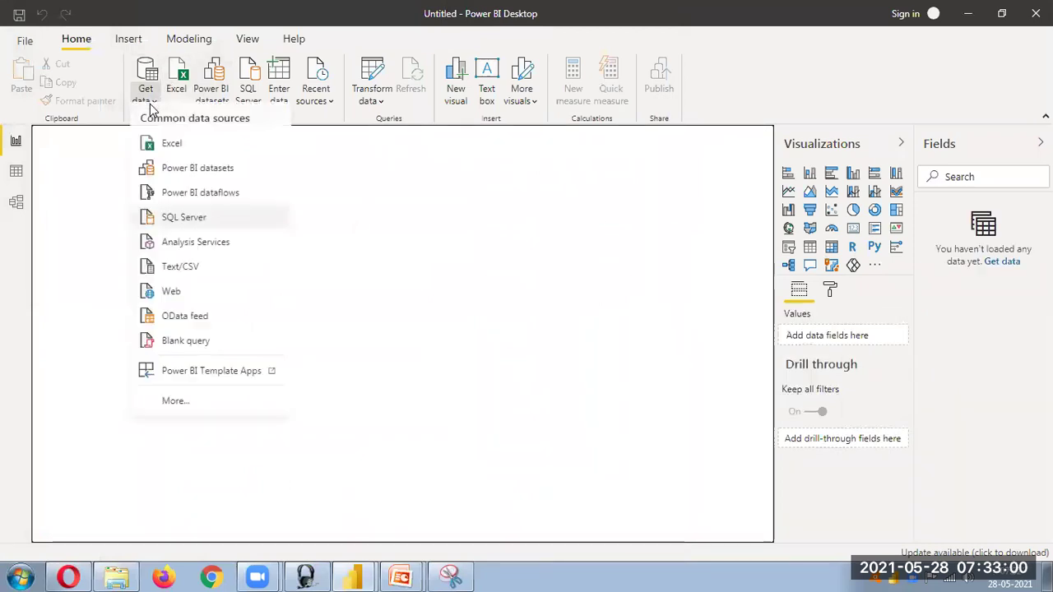
{"action": "left_click", "coordinate": [165, 151]}
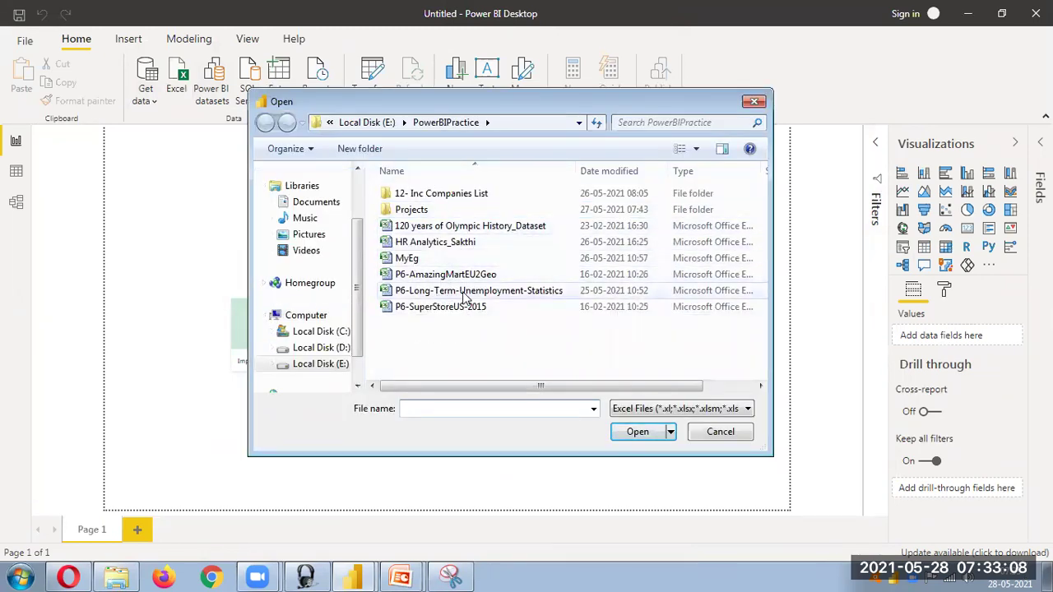
{"action": "left_click", "coordinate": [424, 295]}
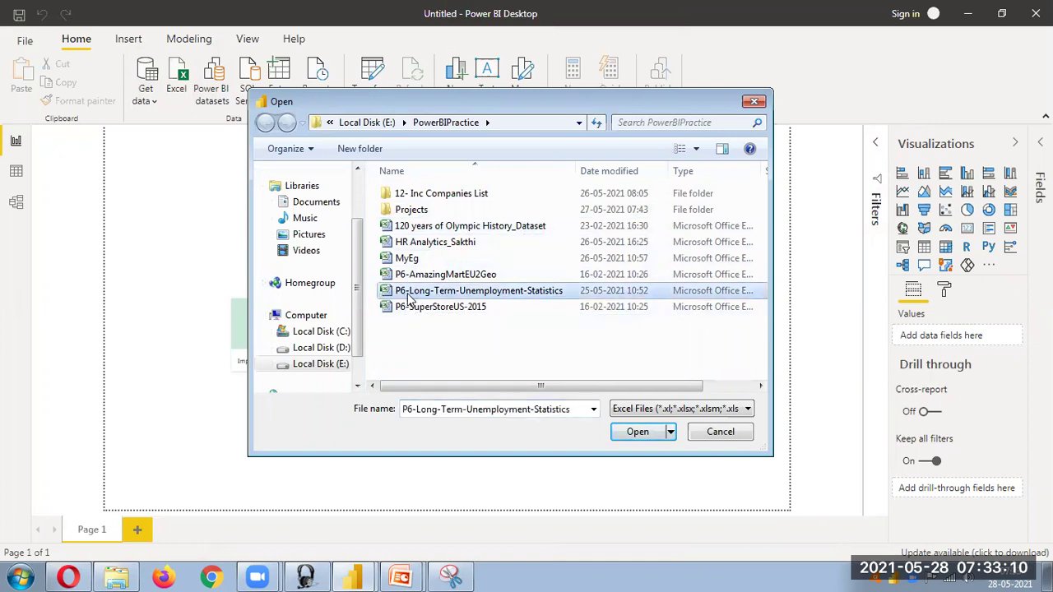
{"action": "left_click", "coordinate": [640, 433]}
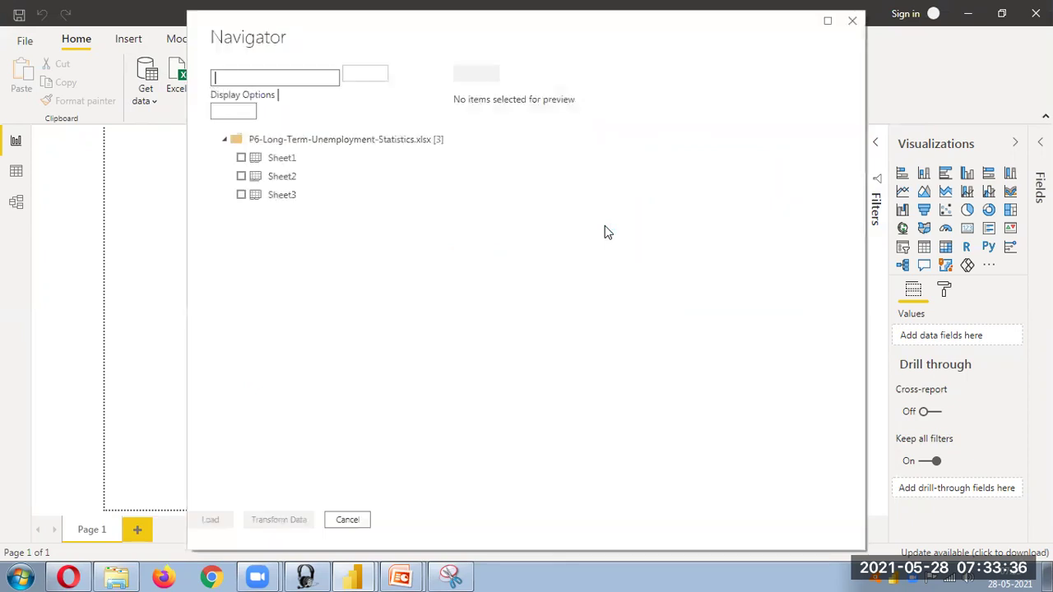
{"action": "left_click", "coordinate": [241, 157]}
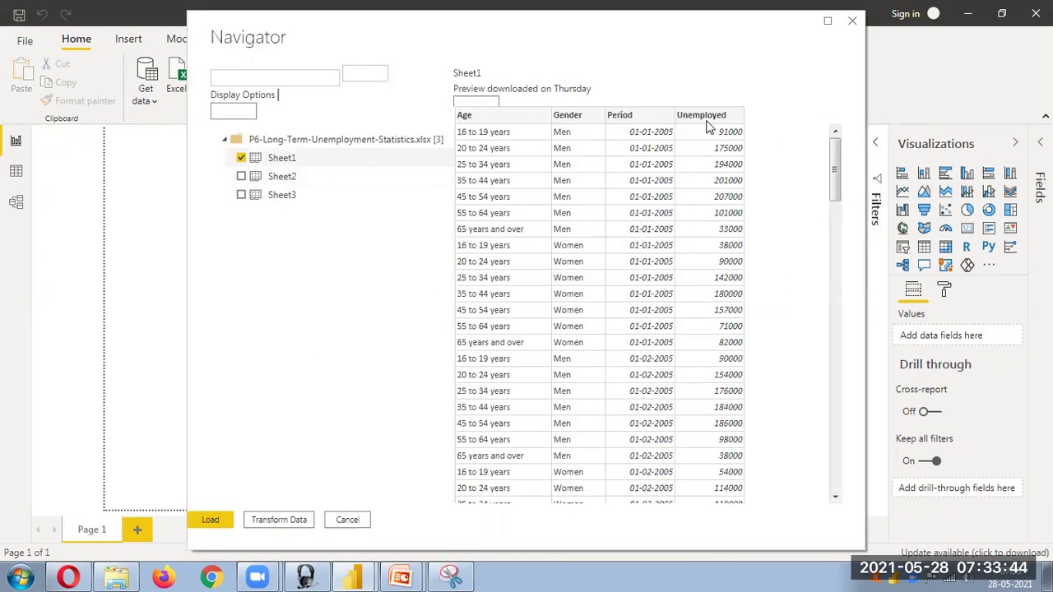
{"action": "left_click", "coordinate": [215, 520]}
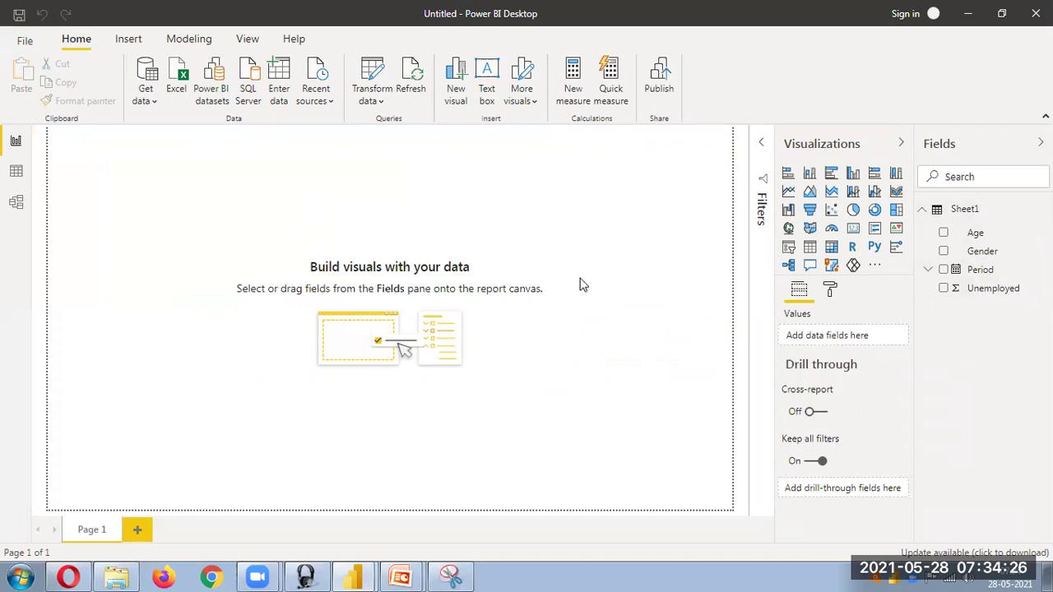
Step: Add a slicer to the report page with Age as its field
{"action": "left_click", "coordinate": [788, 248]}
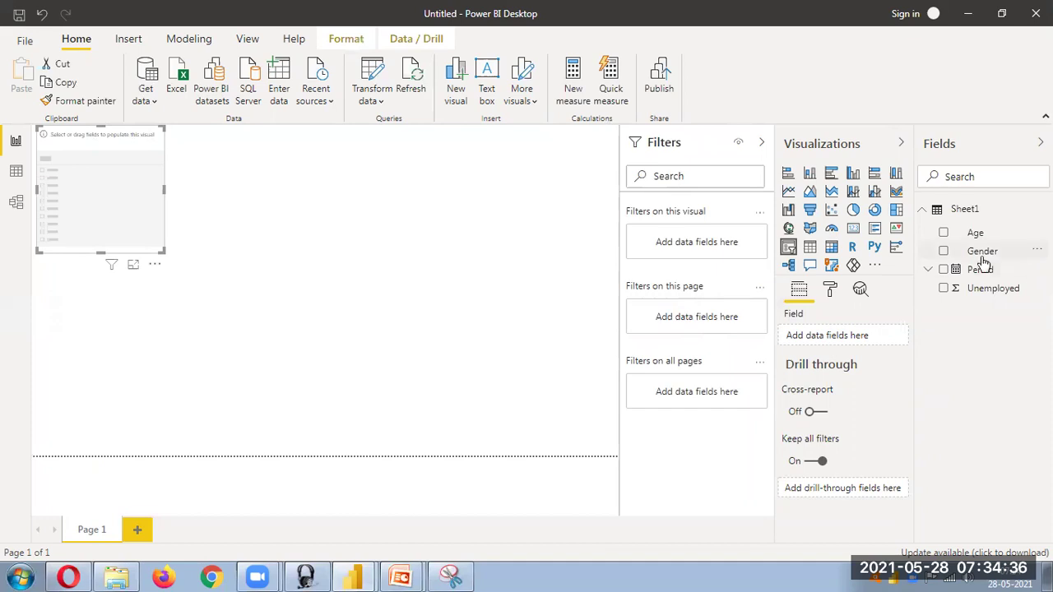
{"action": "left_click_drag", "start_coordinate": [980, 238], "coordinate": [857, 347]}
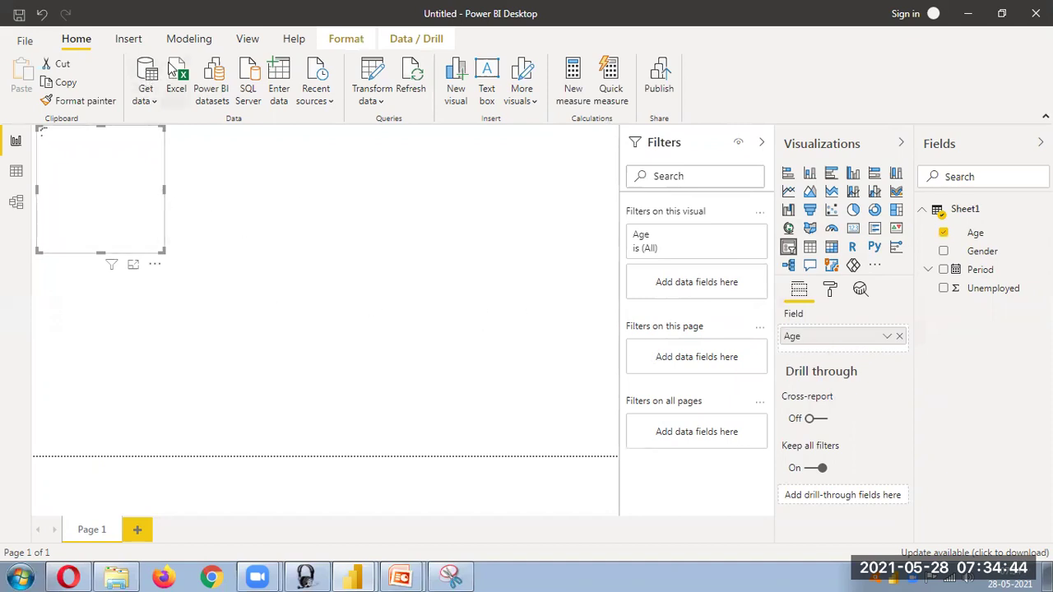
Step: Set the page view to Actual size and shrink the Age slicer so it closely fits its age-group list
{"action": "left_click", "coordinate": [1001, 13]}
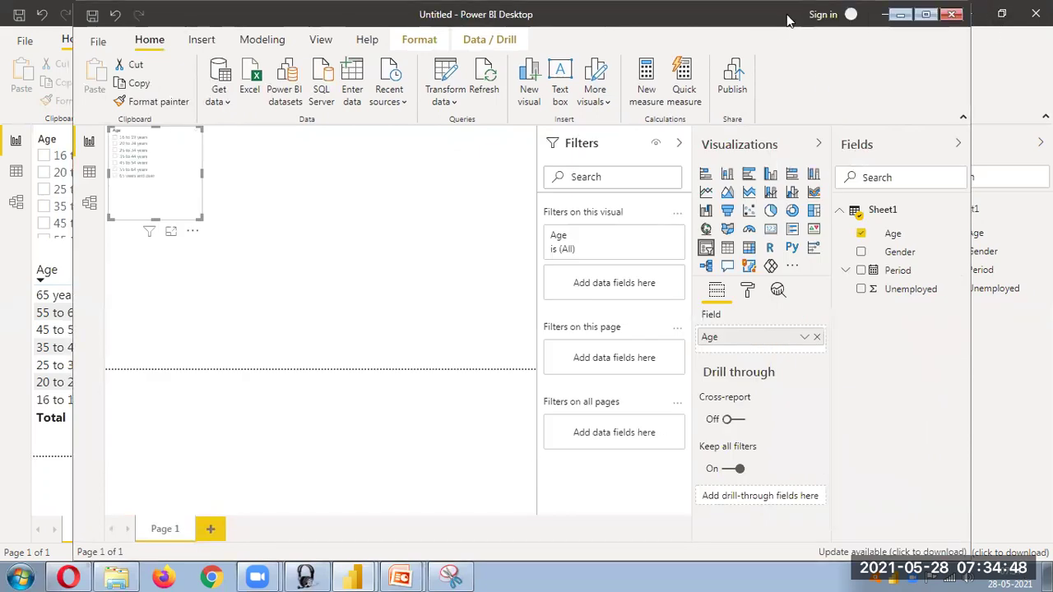
{"action": "left_click_drag", "start_coordinate": [787, 20], "coordinate": [811, 115]}
{"action": "left_click", "coordinate": [345, 134]}
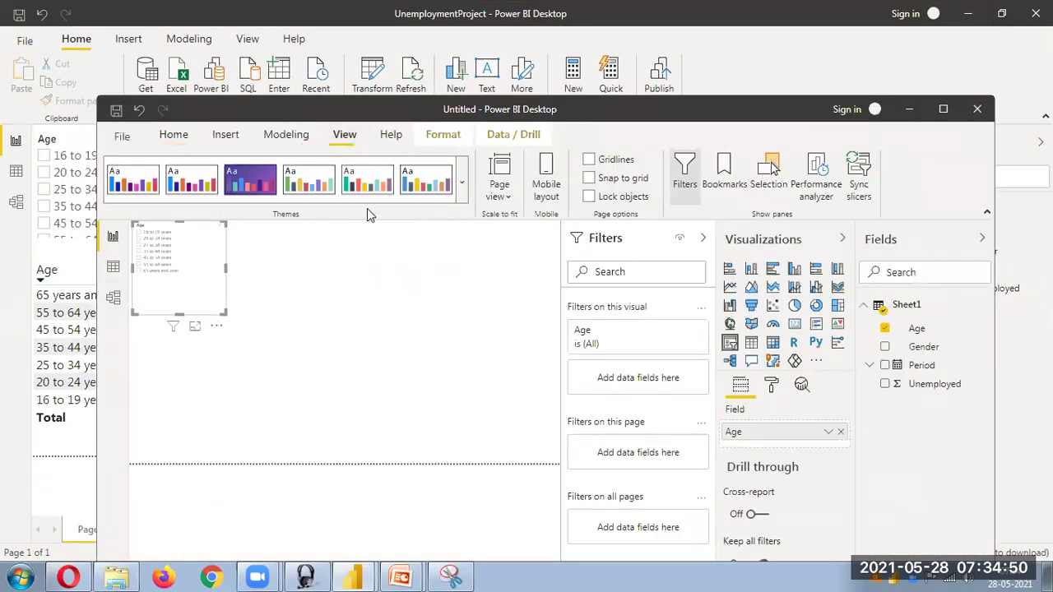
{"action": "left_click", "coordinate": [499, 196]}
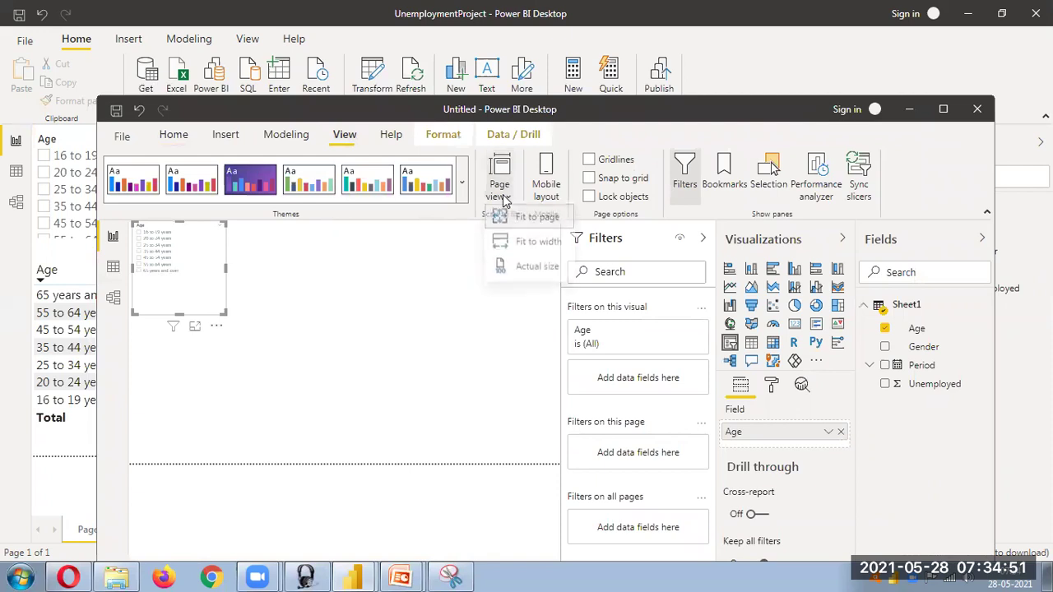
{"action": "left_click", "coordinate": [511, 274]}
{"action": "left_click_drag", "start_coordinate": [356, 442], "coordinate": [304, 362]}
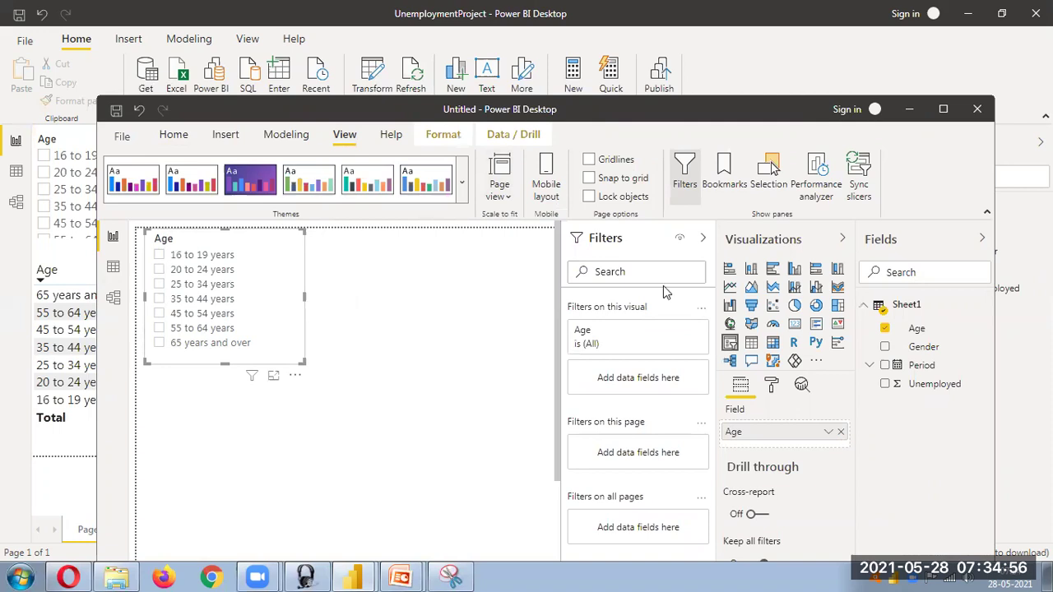
{"action": "left_click", "coordinate": [943, 108]}
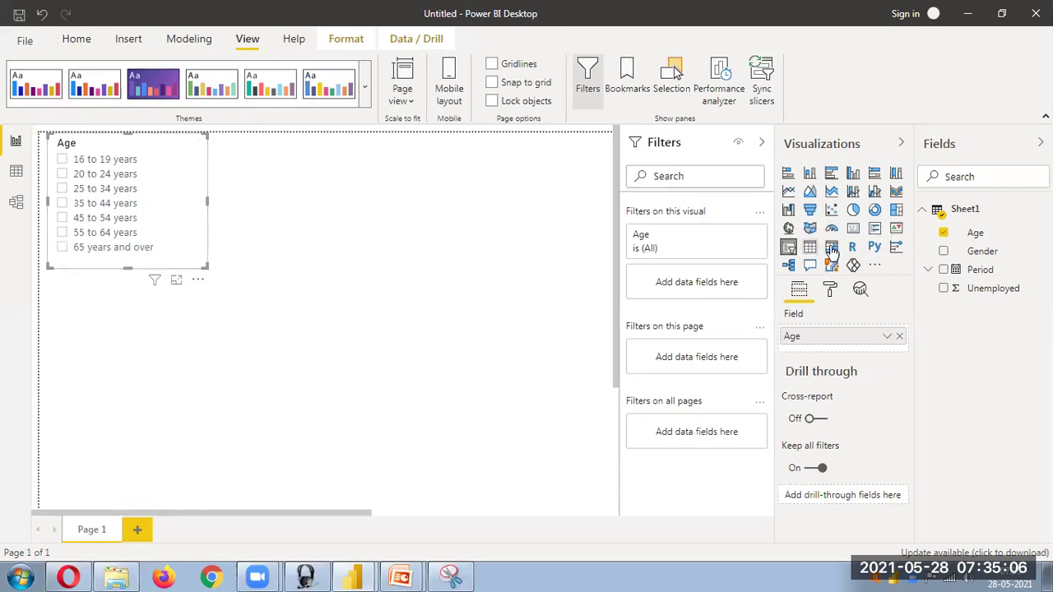
Step: Insert an empty matrix visual and size and position it directly below the Age slicer
{"action": "left_click", "coordinate": [564, 312]}
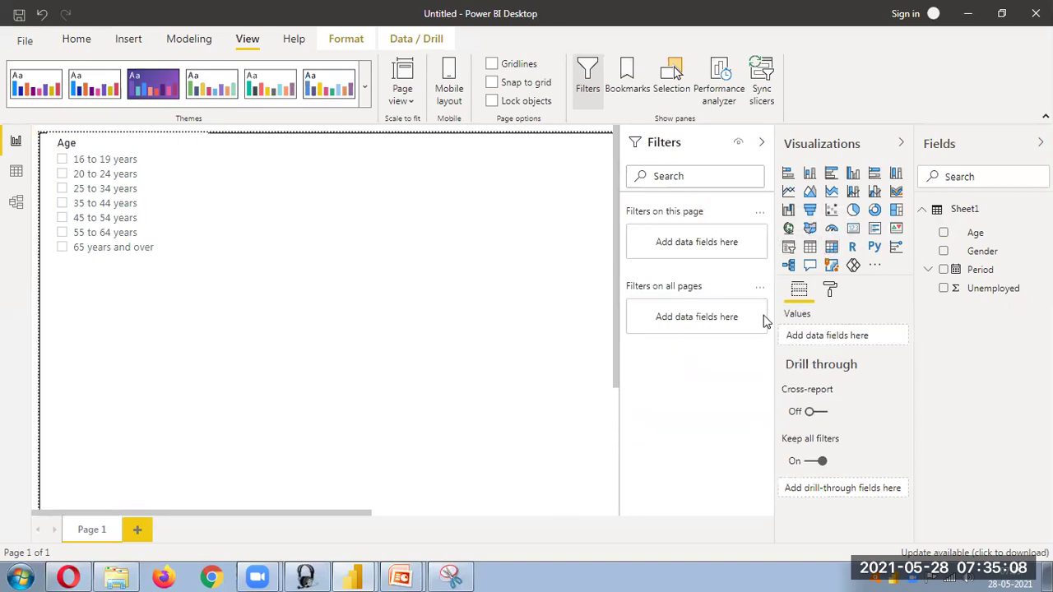
{"action": "left_click", "coordinate": [831, 247]}
{"action": "left_click_drag", "start_coordinate": [190, 330], "coordinate": [352, 165]}
{"action": "left_click_drag", "start_coordinate": [232, 354], "coordinate": [194, 295]}
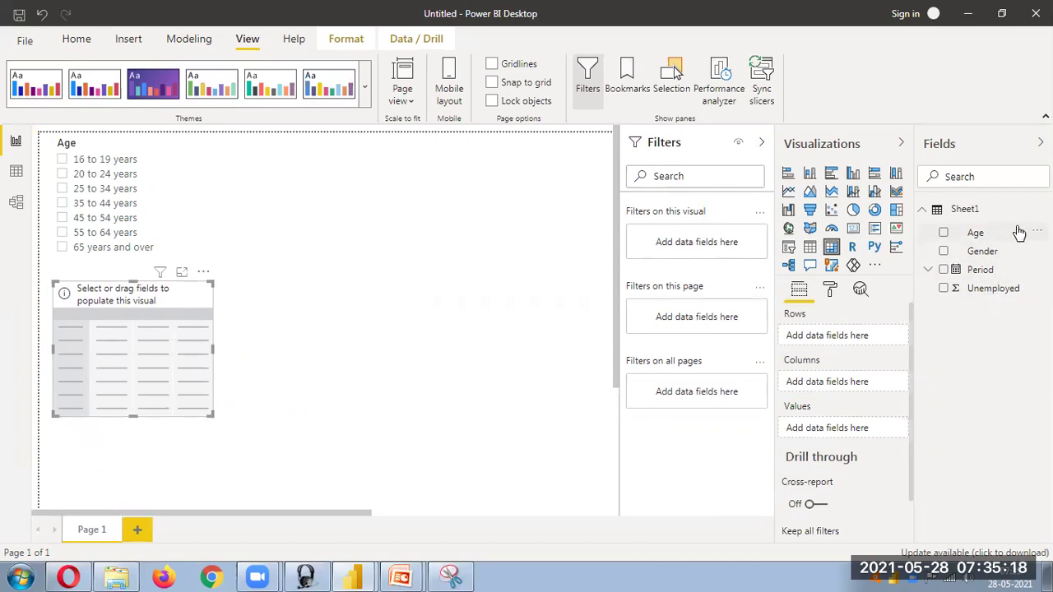
Step: Fill the matrix with Age as rows, Gender as columns and Unemployed as values, and resize it to show the whole table
{"action": "left_click_drag", "start_coordinate": [980, 238], "coordinate": [841, 345]}
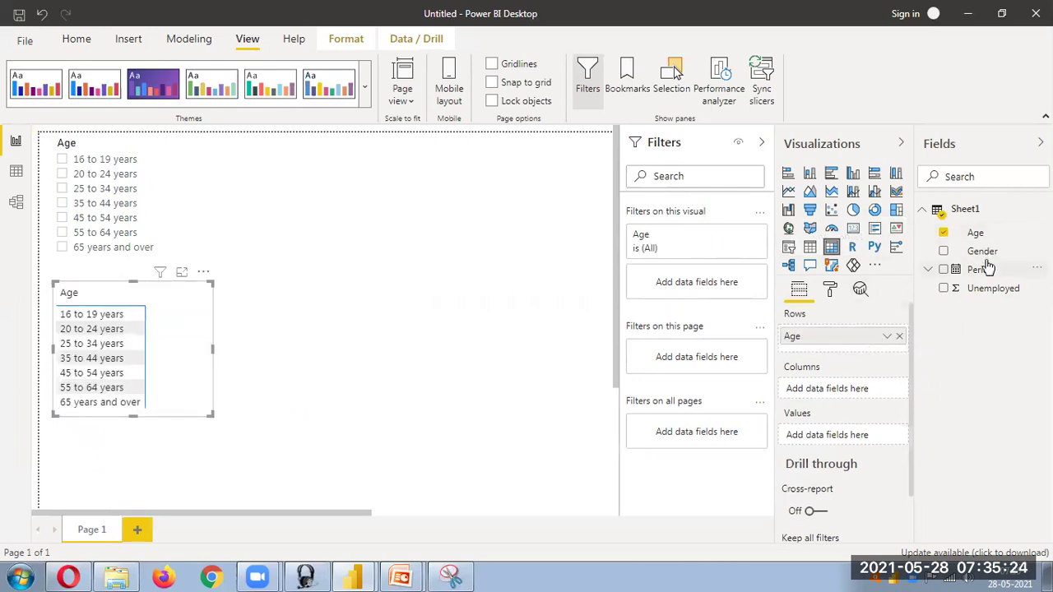
{"action": "left_click_drag", "start_coordinate": [984, 253], "coordinate": [843, 389]}
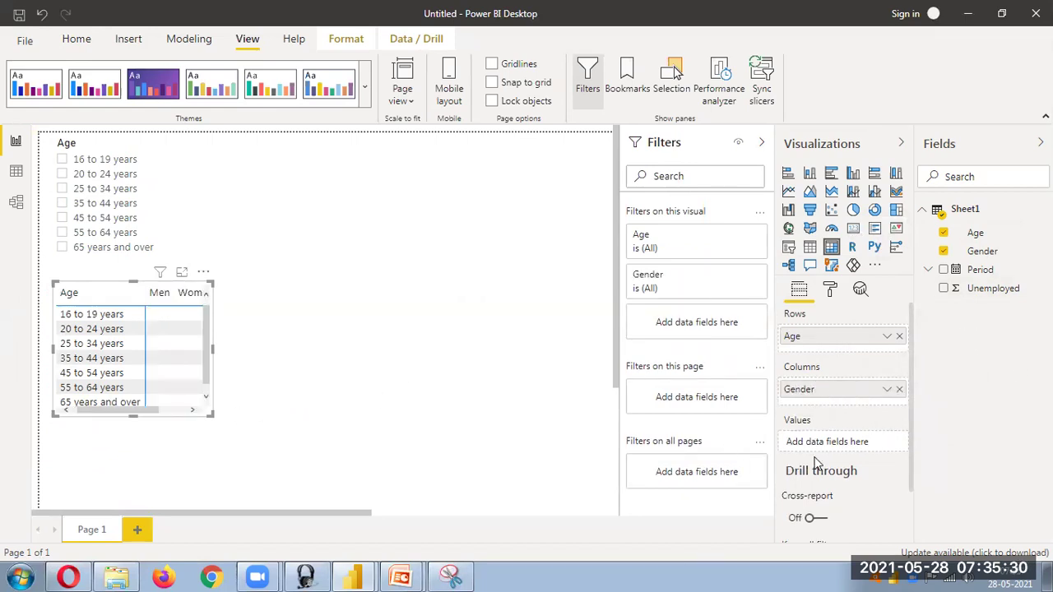
{"action": "left_click_drag", "start_coordinate": [987, 290], "coordinate": [861, 445]}
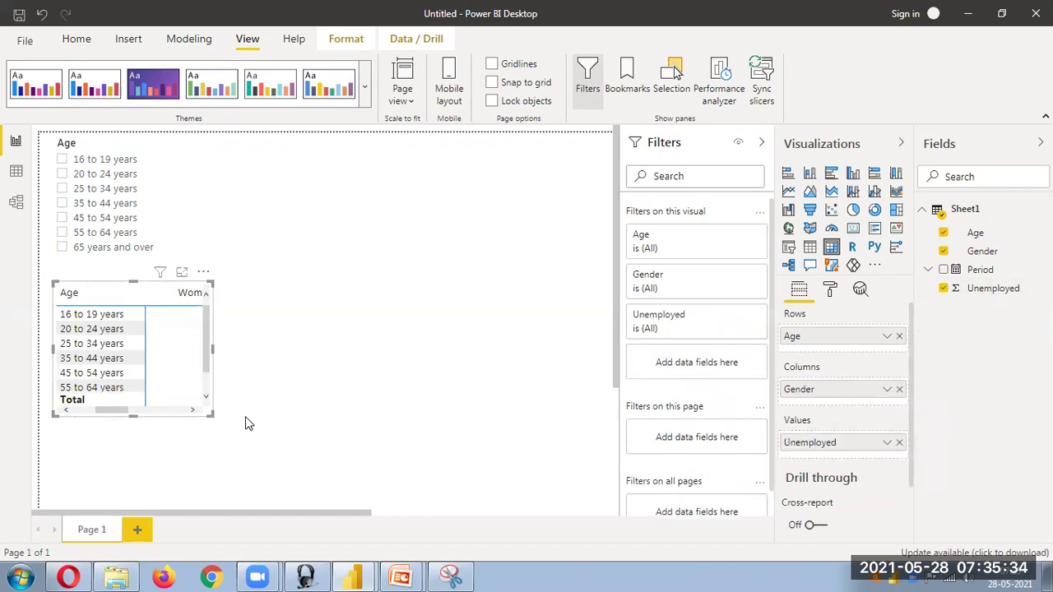
{"action": "left_click_drag", "start_coordinate": [208, 417], "coordinate": [409, 459]}
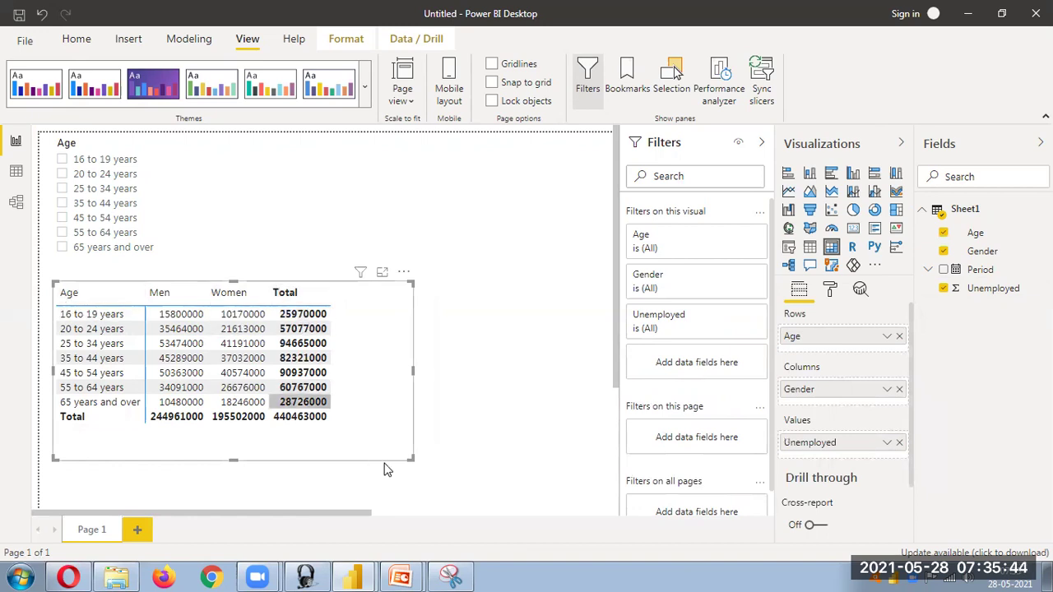
{"action": "left_click_drag", "start_coordinate": [411, 459], "coordinate": [350, 449]}
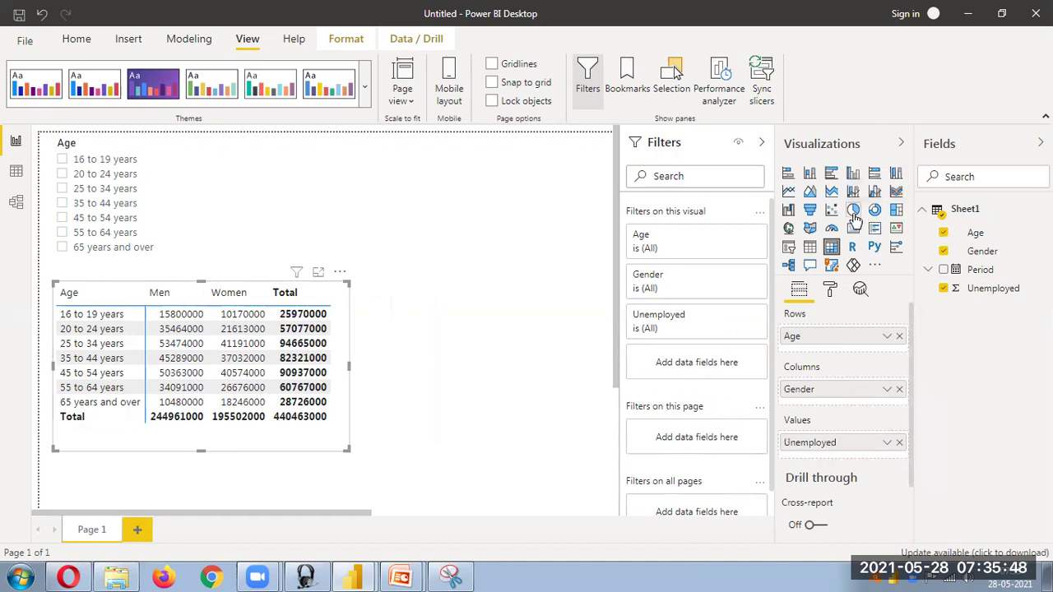
{"action": "left_click", "coordinate": [556, 307]}
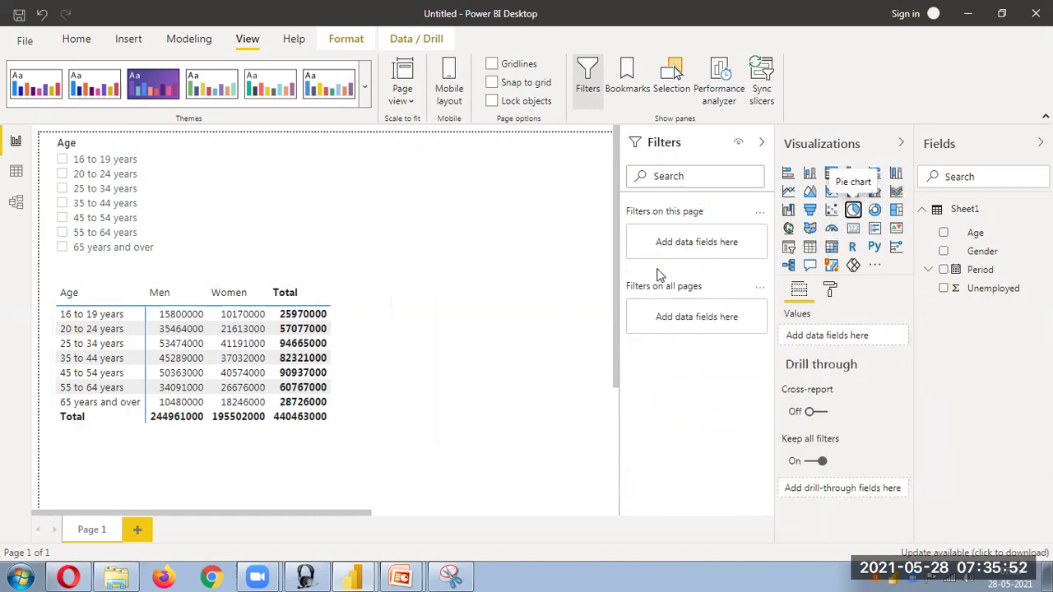
{"action": "left_click", "coordinate": [856, 214]}
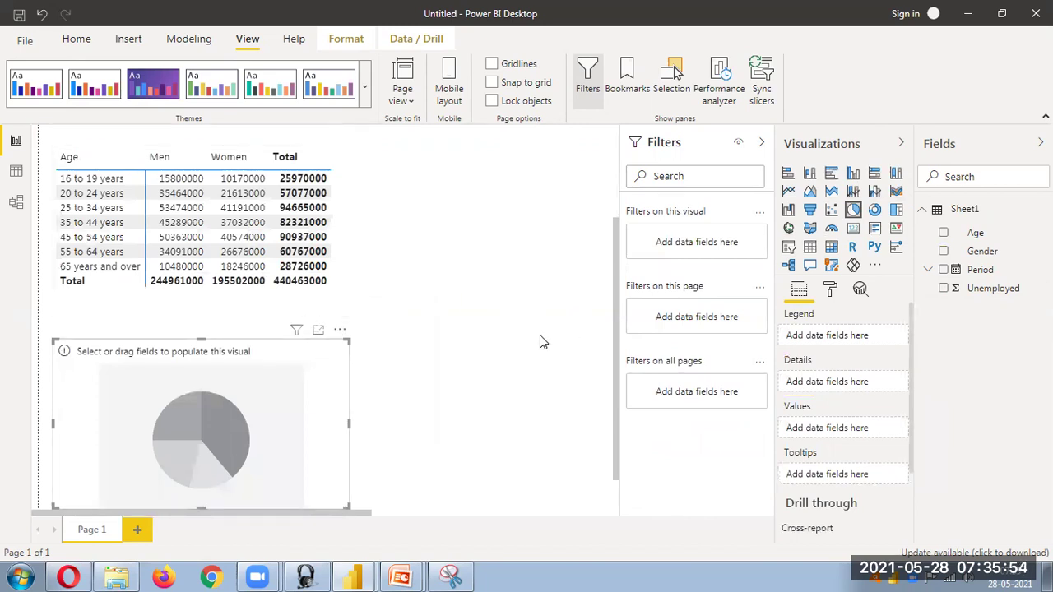
{"action": "key", "text": "Delete"}
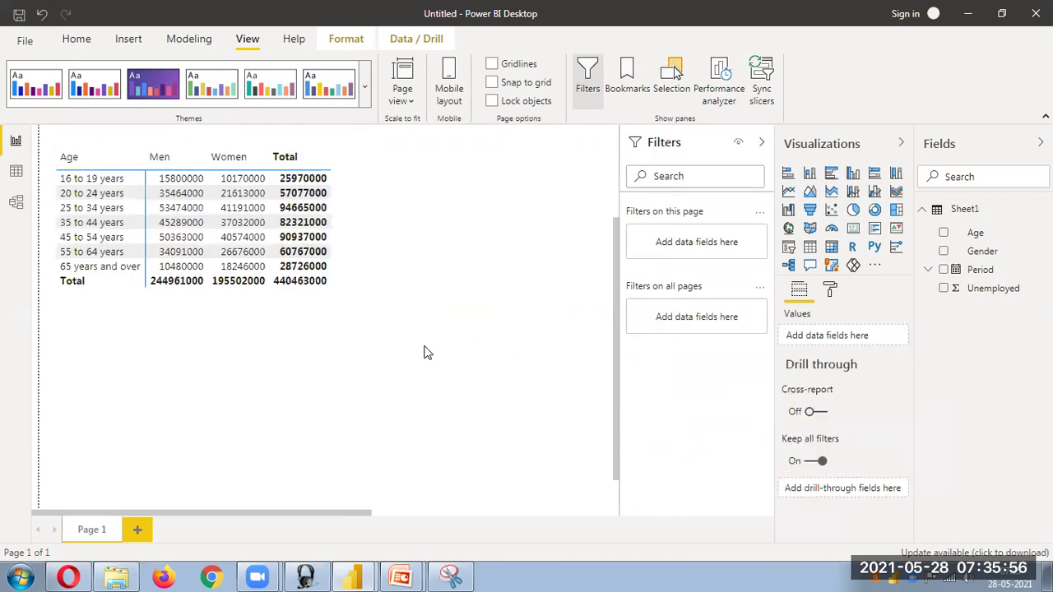
{"action": "scroll", "coordinate": [618, 304], "scroll_direction": "up", "scroll_amount": 3}
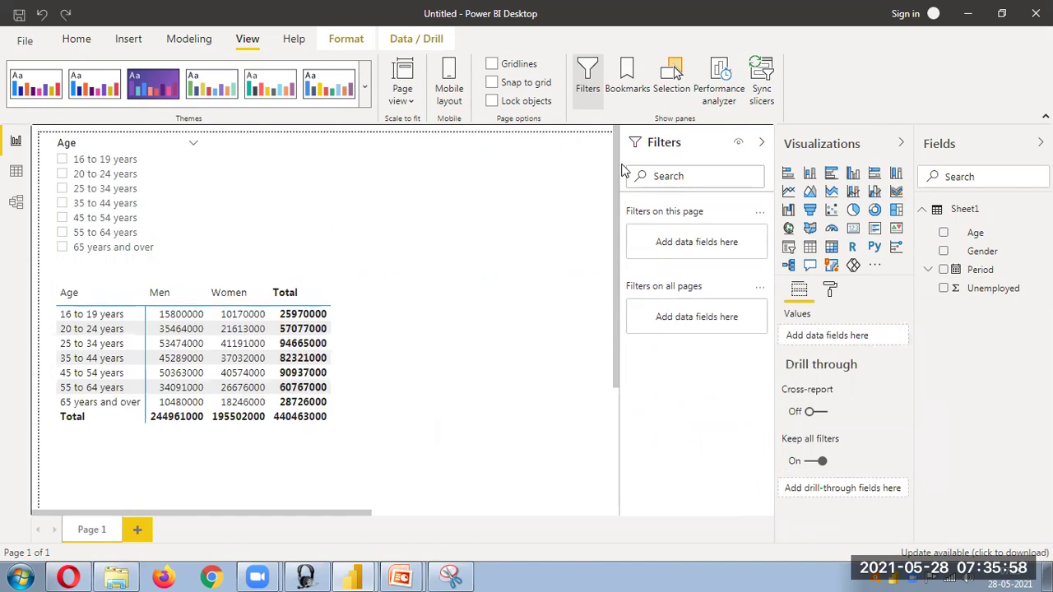
{"action": "left_click", "coordinate": [855, 216]}
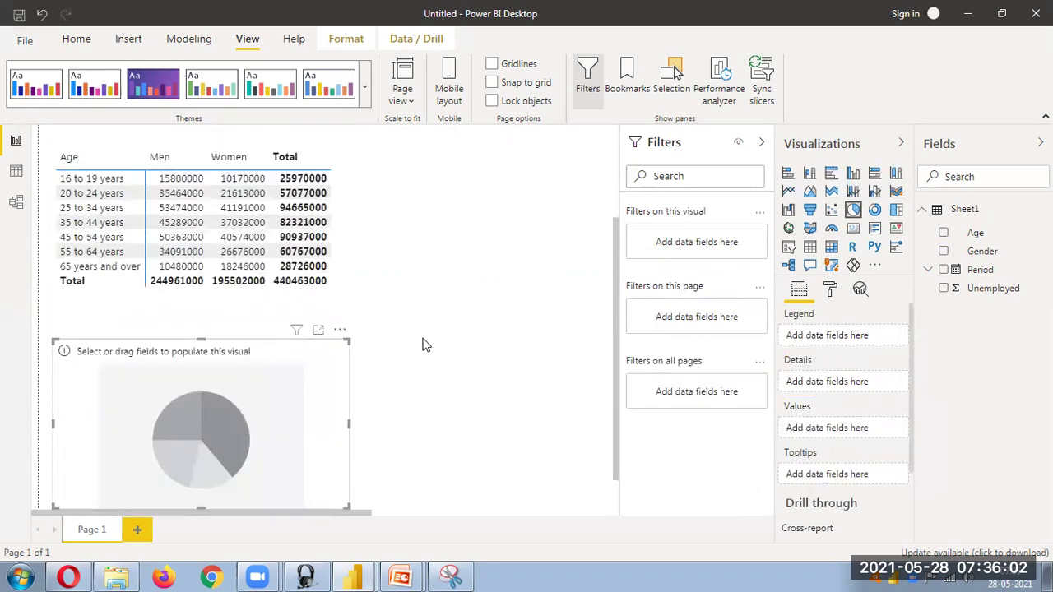
{"action": "key", "text": "Delete"}
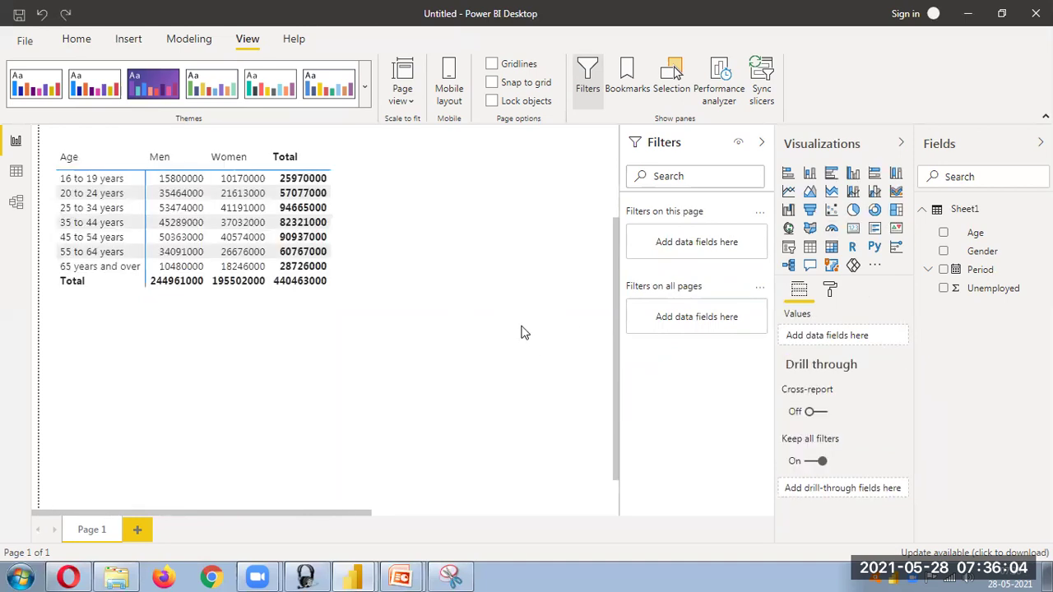
Step: Add an empty pie chart visual, make it slightly smaller and place it beside the Age slicer, above the matrix's level
{"action": "scroll", "coordinate": [613, 314], "scroll_direction": "up", "scroll_amount": 3}
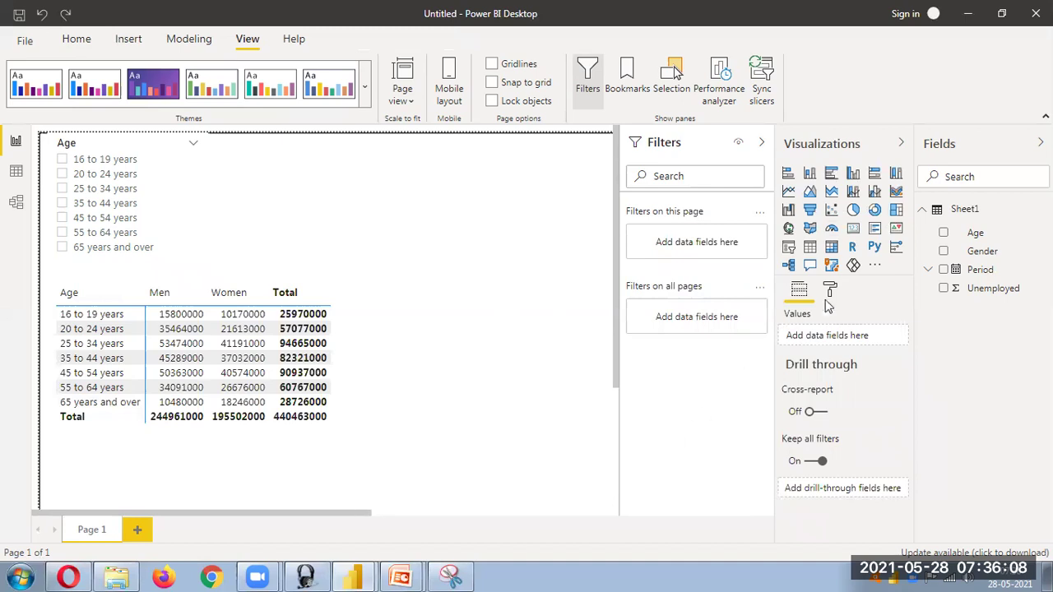
{"action": "left_click", "coordinate": [856, 213]}
{"action": "left_click_drag", "start_coordinate": [500, 320], "coordinate": [535, 195]}
{"action": "left_click_drag", "start_coordinate": [617, 249], "coordinate": [627, 149]}
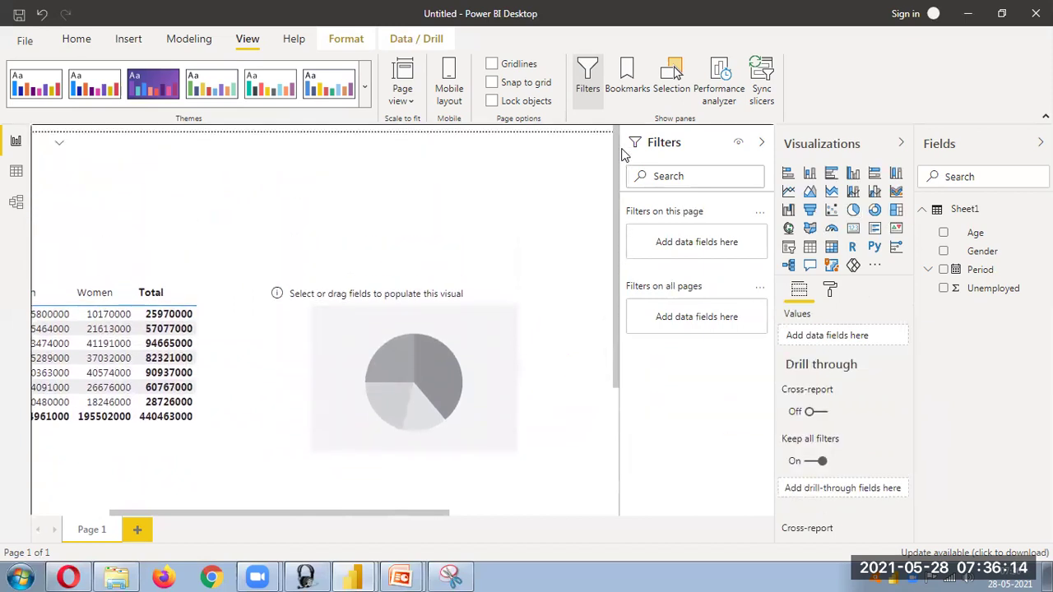
{"action": "left_click_drag", "start_coordinate": [363, 524], "coordinate": [231, 537]}
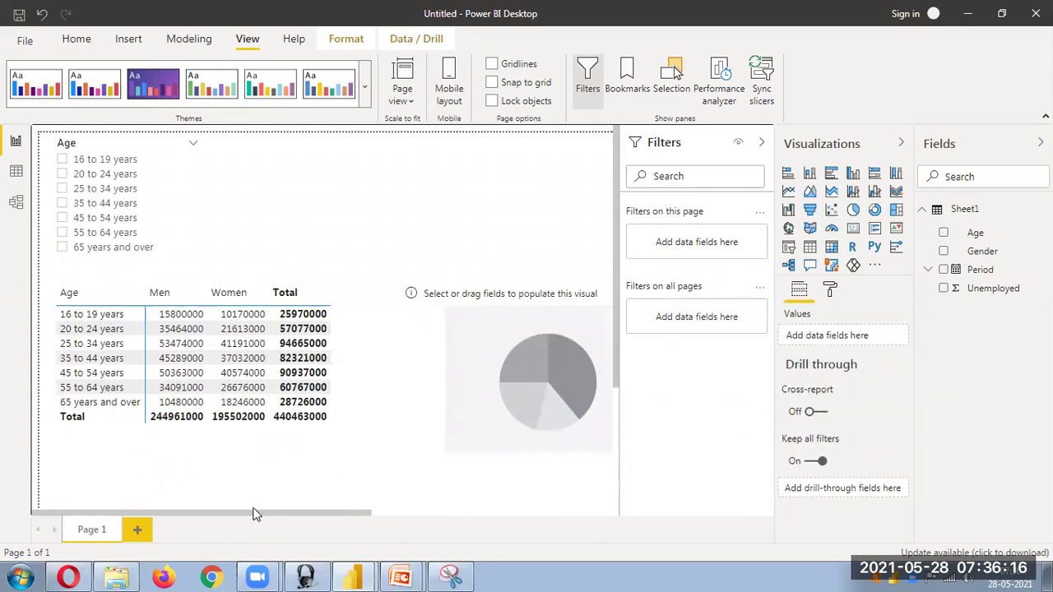
{"action": "left_click_drag", "start_coordinate": [502, 368], "coordinate": [445, 349]}
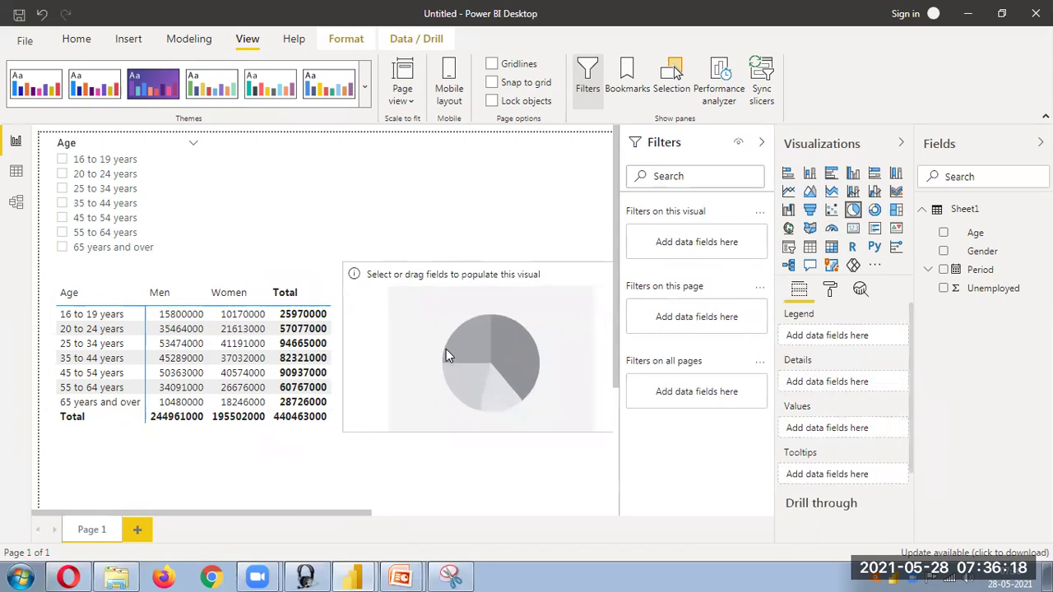
{"action": "left_click_drag", "start_coordinate": [342, 265], "coordinate": [359, 288]}
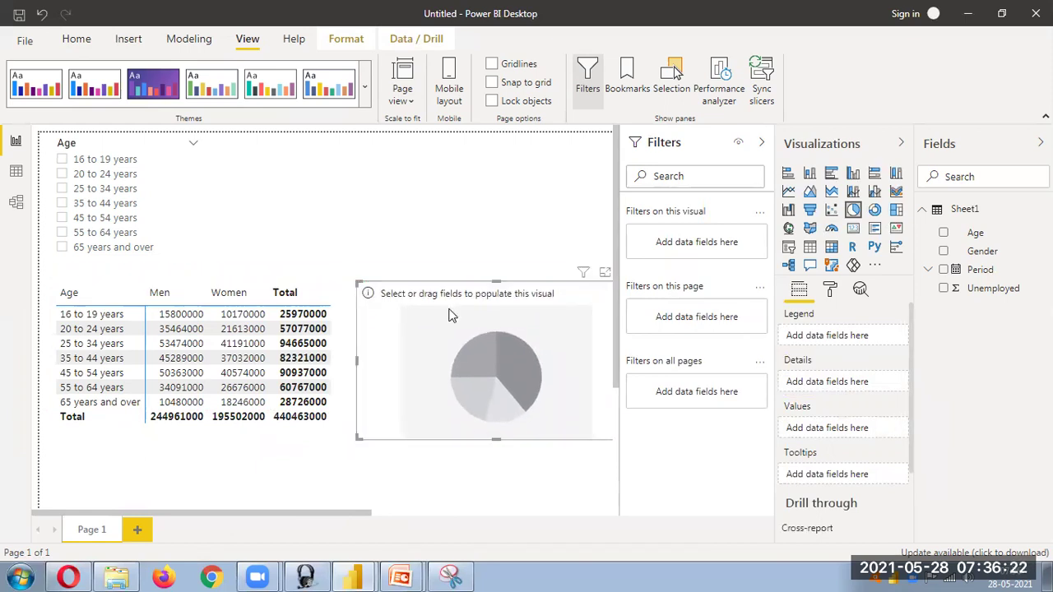
{"action": "left_click_drag", "start_coordinate": [462, 305], "coordinate": [442, 162]}
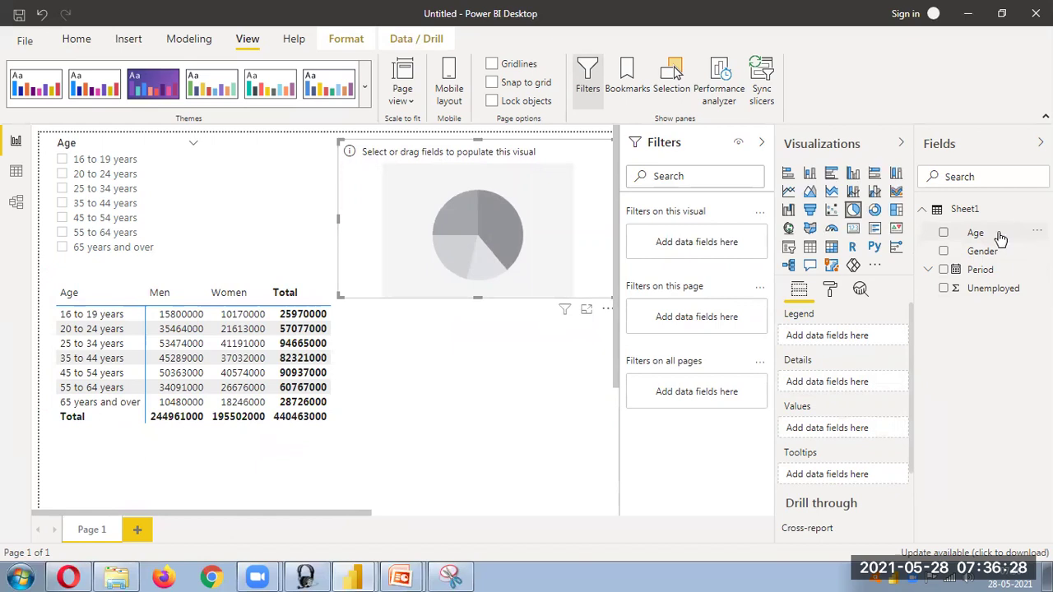
Step: Fill the pie chart with Age as legend, Gender as details and Unemployed as values
{"action": "left_click_drag", "start_coordinate": [1000, 238], "coordinate": [848, 340]}
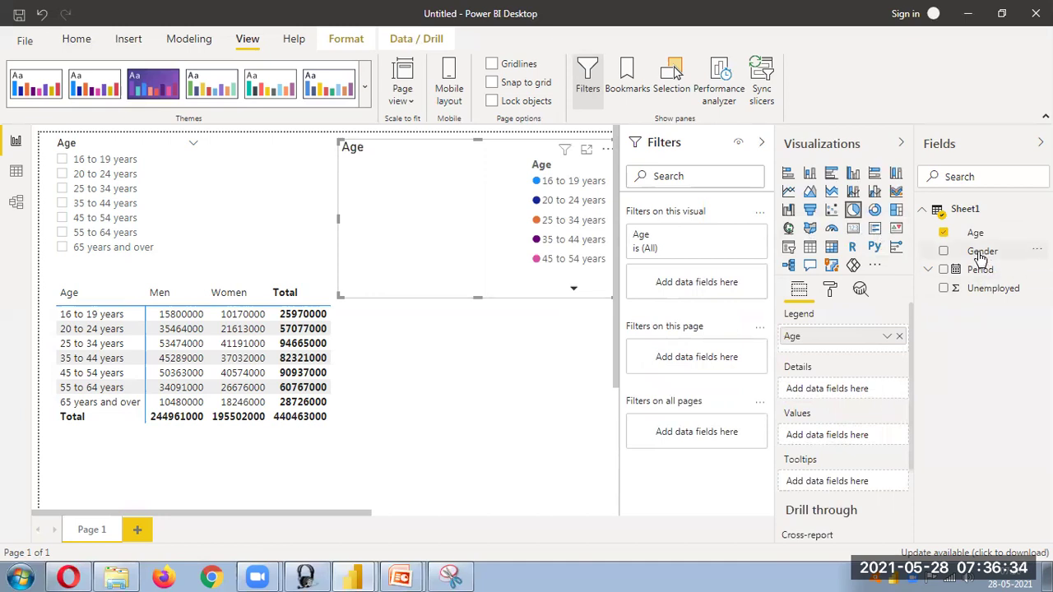
{"action": "left_click_drag", "start_coordinate": [981, 256], "coordinate": [852, 396]}
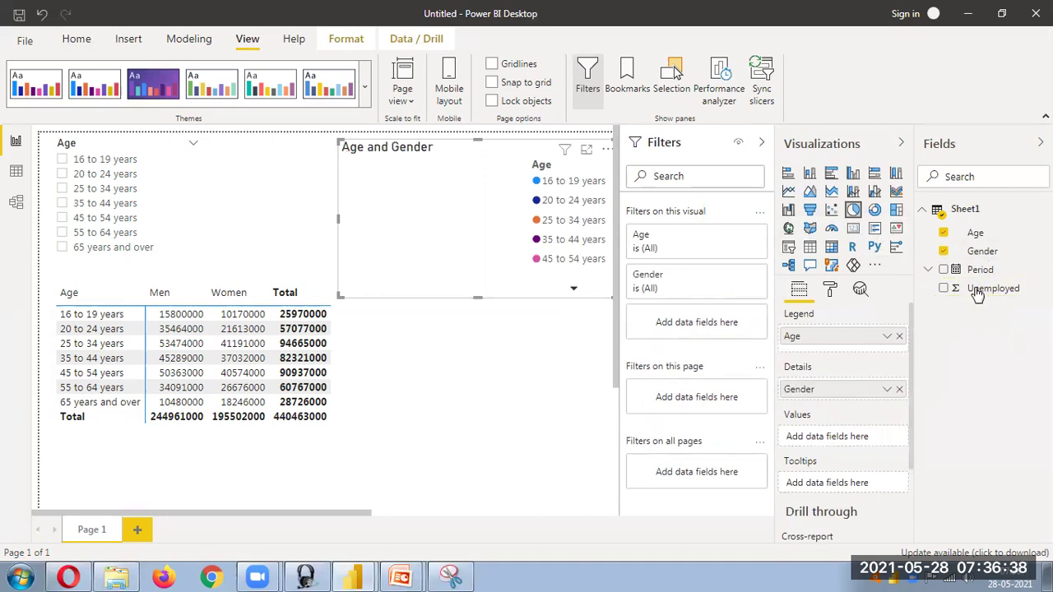
{"action": "left_click_drag", "start_coordinate": [986, 301], "coordinate": [855, 440]}
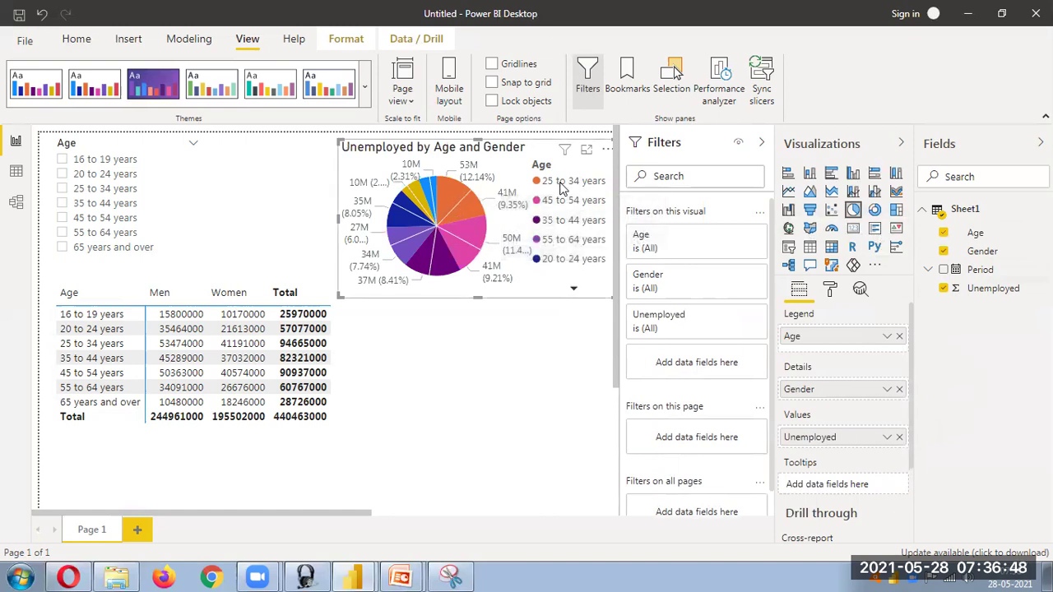
{"action": "mouse_move", "coordinate": [448, 188]}
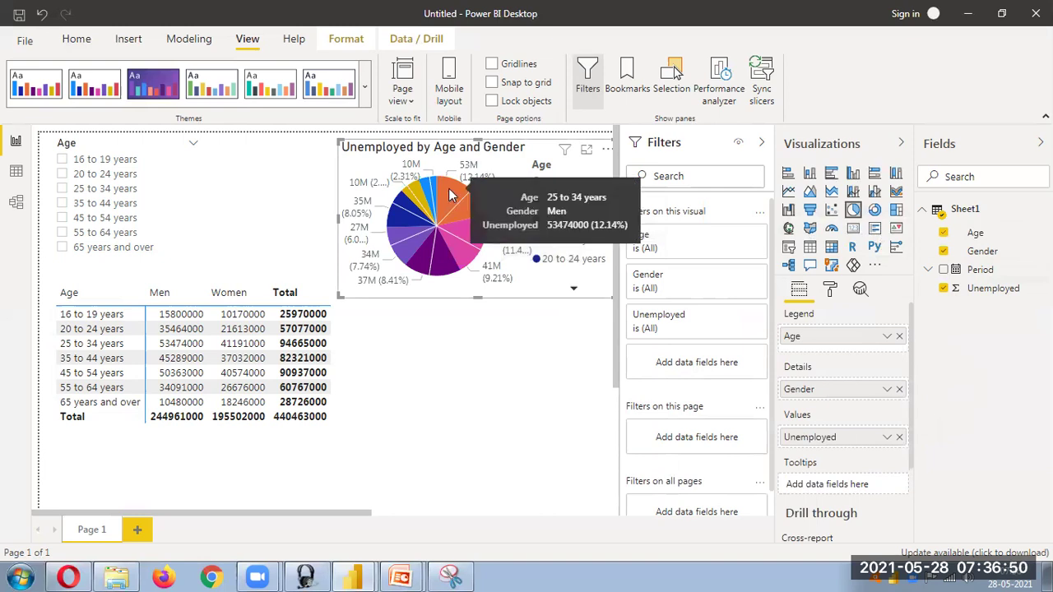
{"action": "mouse_move", "coordinate": [469, 208]}
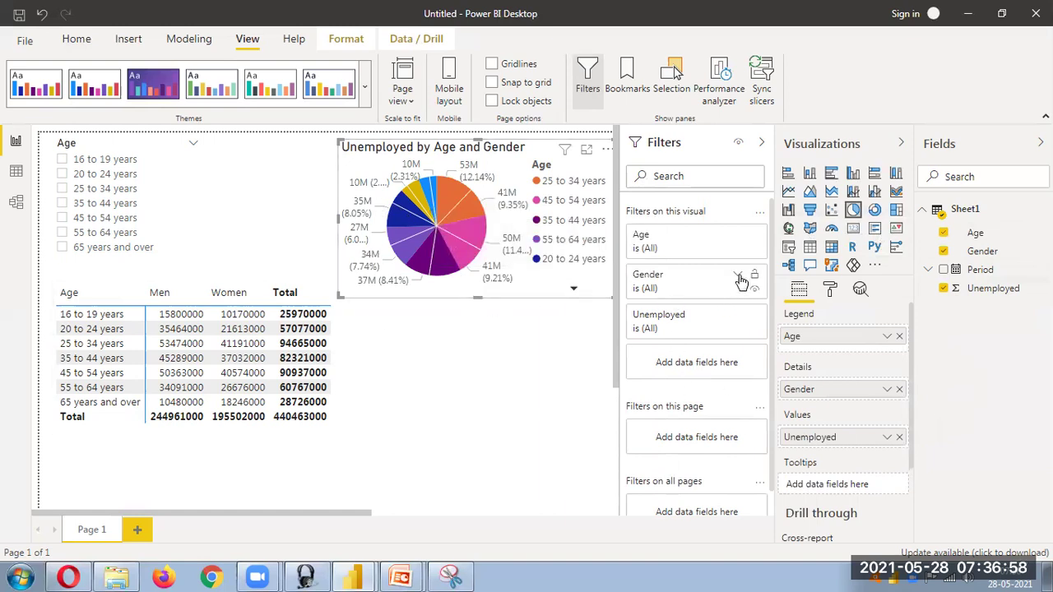
Step: Filter the pie chart by Gender, trying Men only and Women only, and finish with both genders selected
{"action": "left_click", "coordinate": [738, 277]}
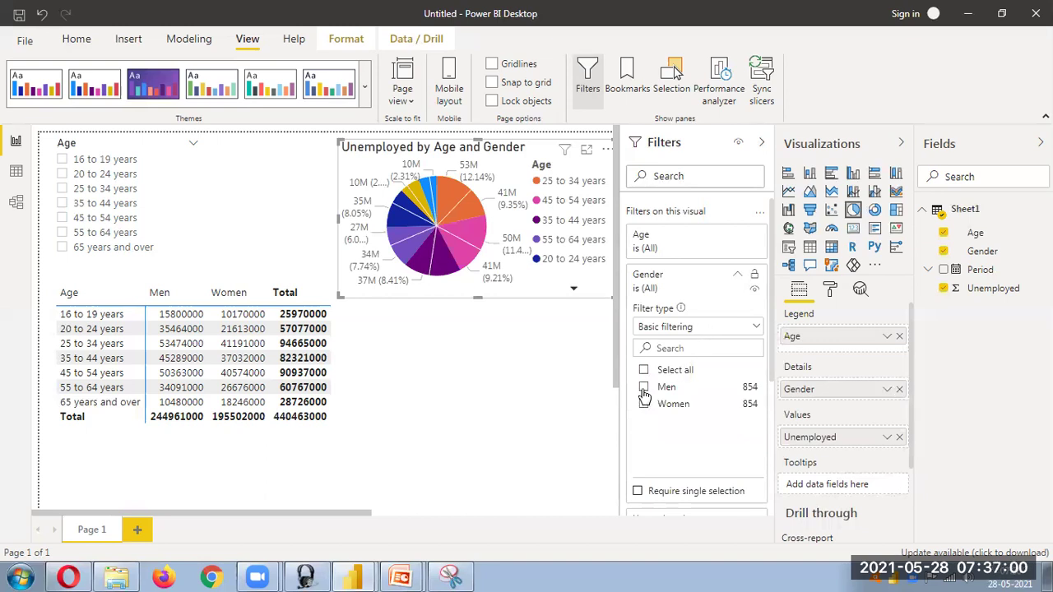
{"action": "left_click", "coordinate": [644, 387]}
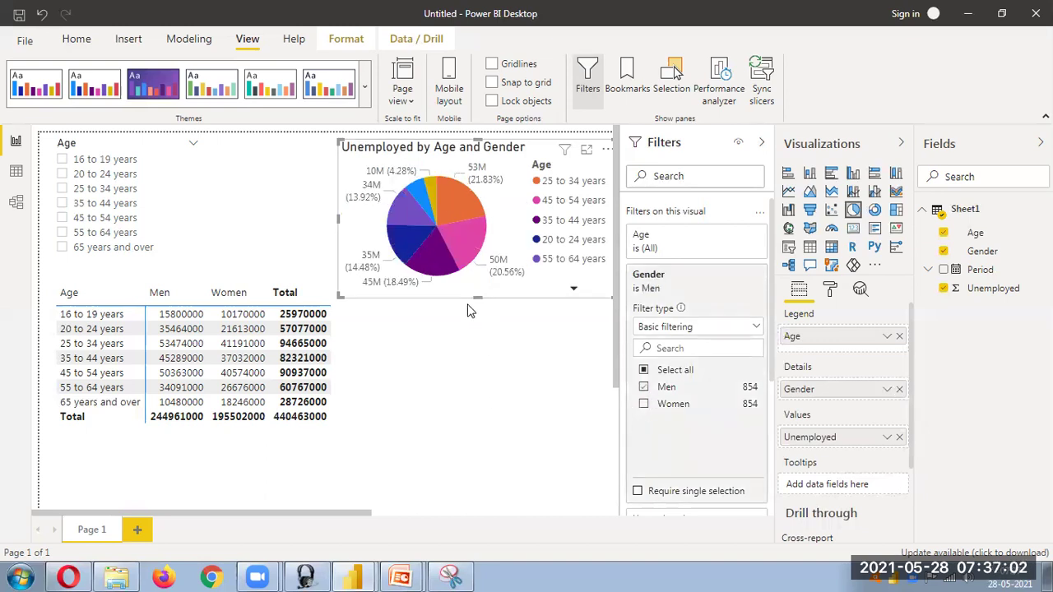
{"action": "left_click", "coordinate": [644, 404]}
{"action": "left_click", "coordinate": [644, 387]}
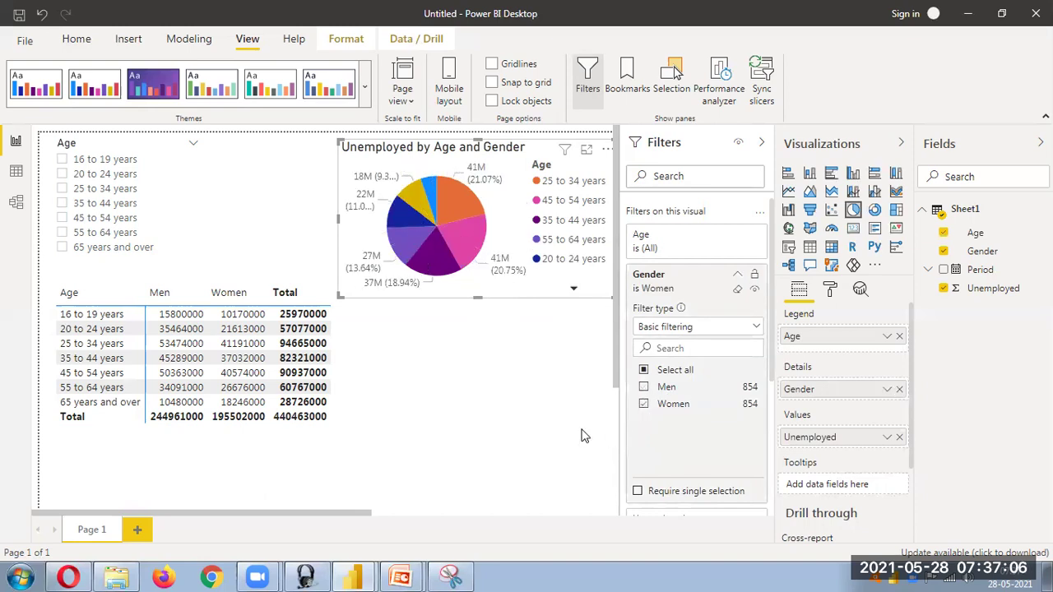
{"action": "left_click", "coordinate": [644, 388]}
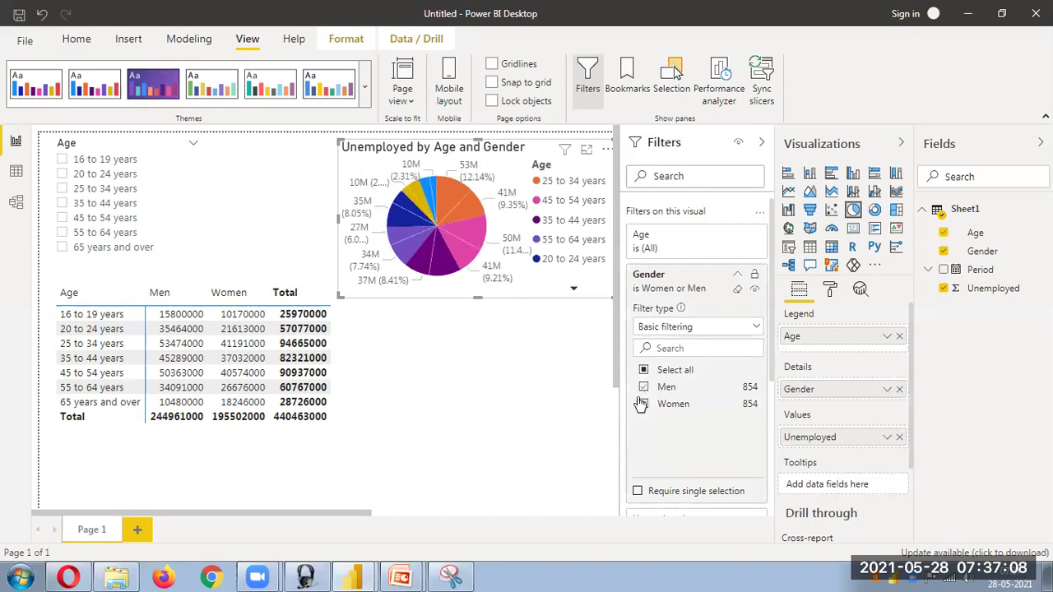
Step: Move the pie chart down beside the matrix and restore the report window to a smaller size
{"action": "left_click_drag", "start_coordinate": [512, 146], "coordinate": [516, 295]}
{"action": "left_click", "coordinate": [490, 171]}
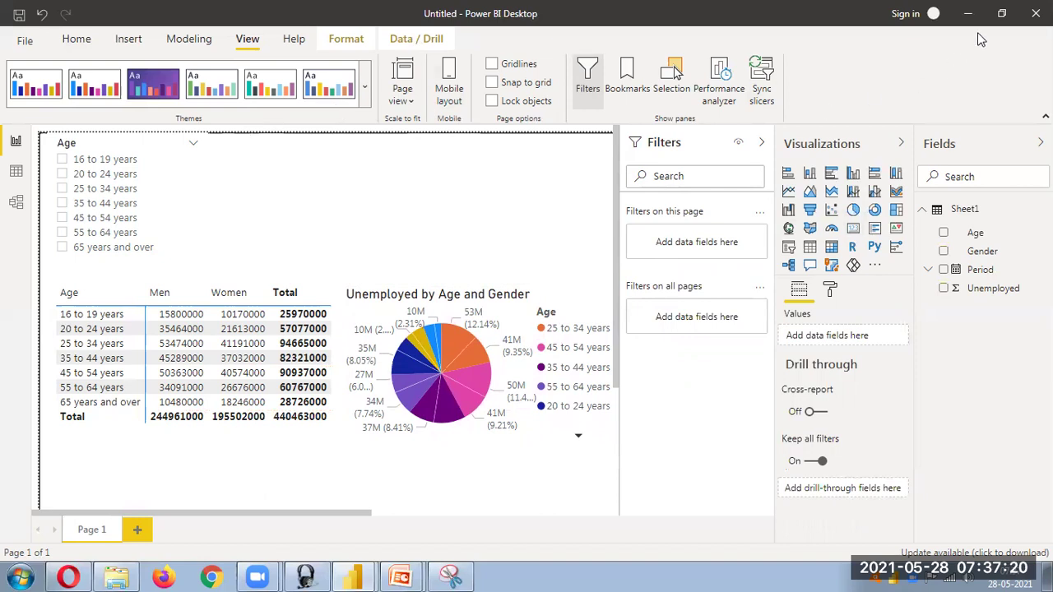
{"action": "double_click", "coordinate": [819, 14]}
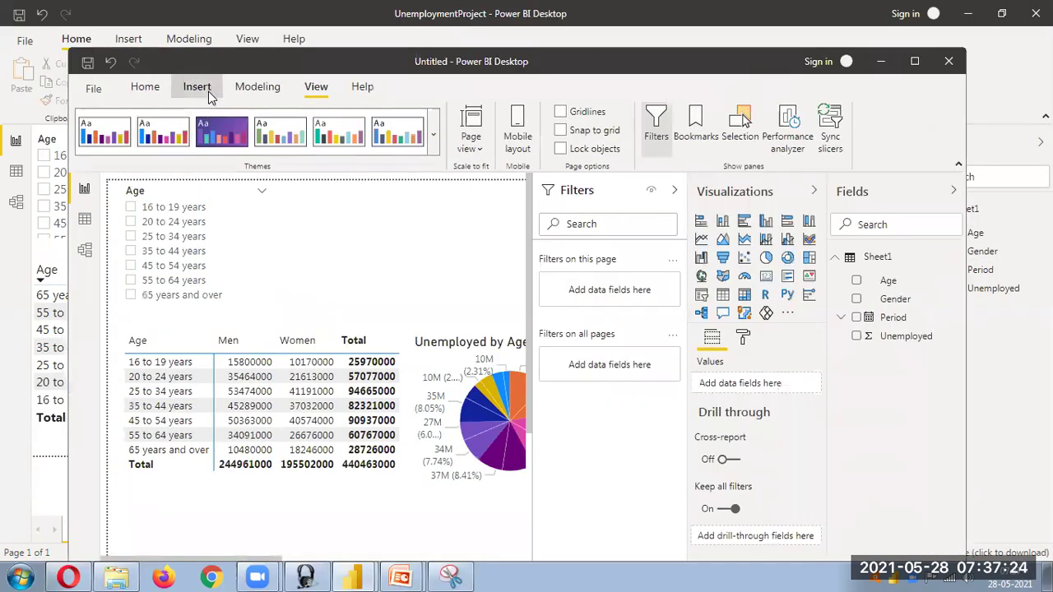
Step: Try to insert a text box below the matrix
{"action": "left_click", "coordinate": [208, 91]}
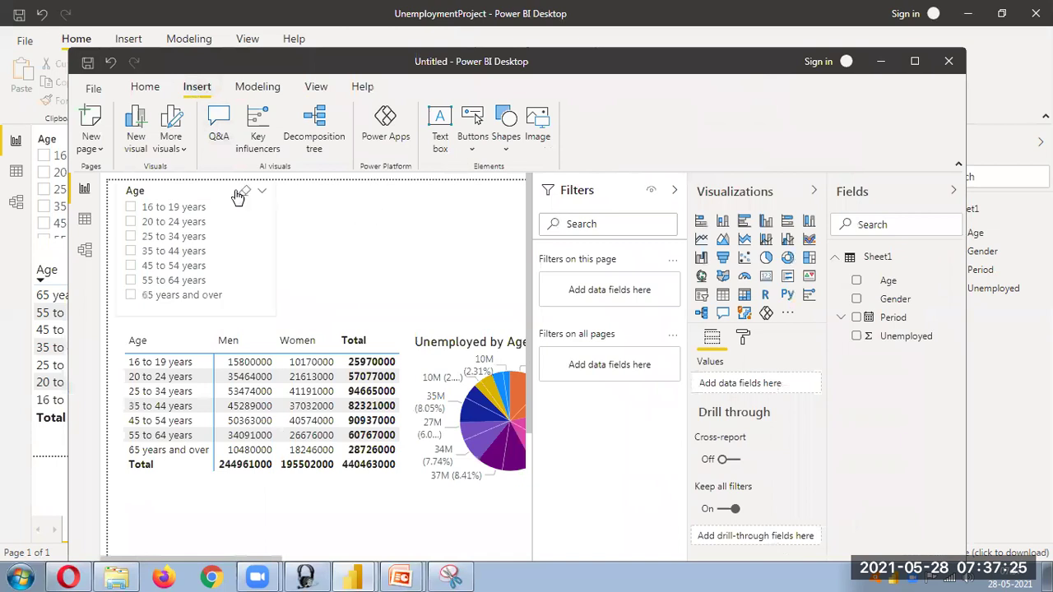
{"action": "left_click", "coordinate": [440, 140]}
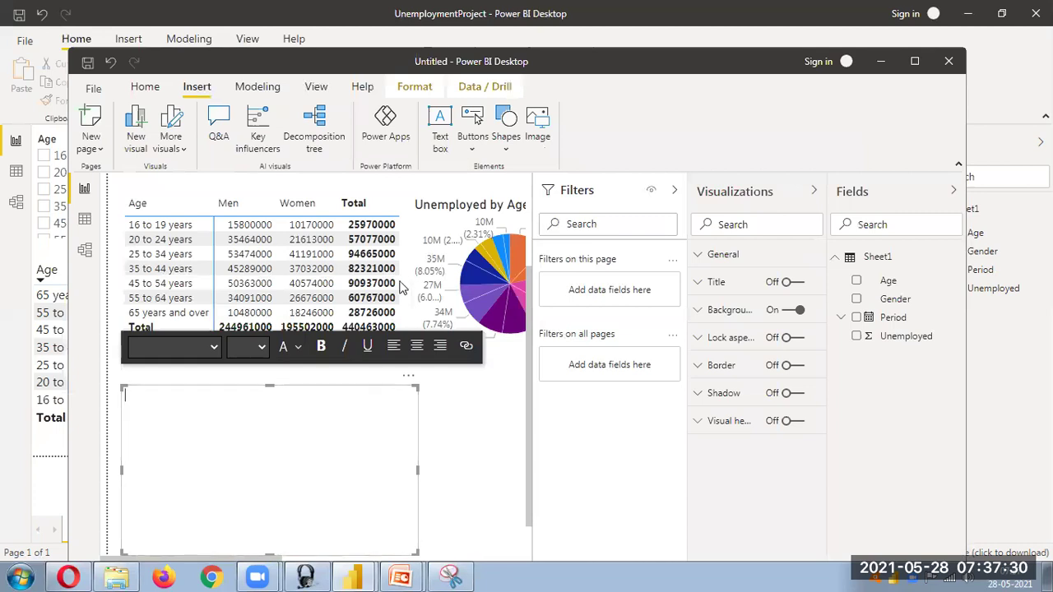
{"action": "left_click_drag", "start_coordinate": [534, 305], "coordinate": [530, 306]}
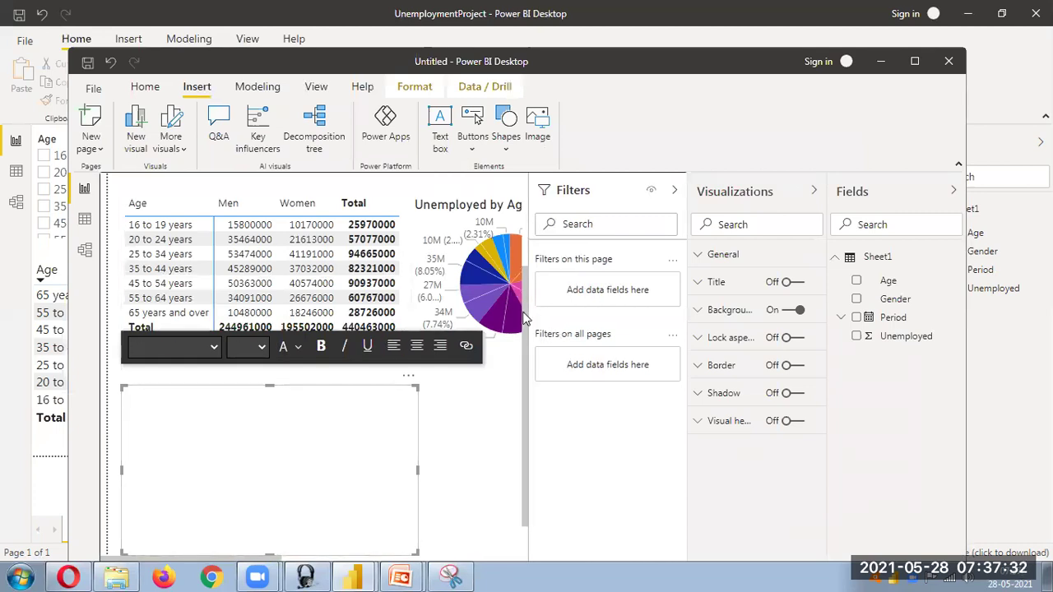
{"action": "left_click", "coordinate": [531, 474]}
{"action": "left_click_drag", "start_coordinate": [524, 427], "coordinate": [528, 270]}
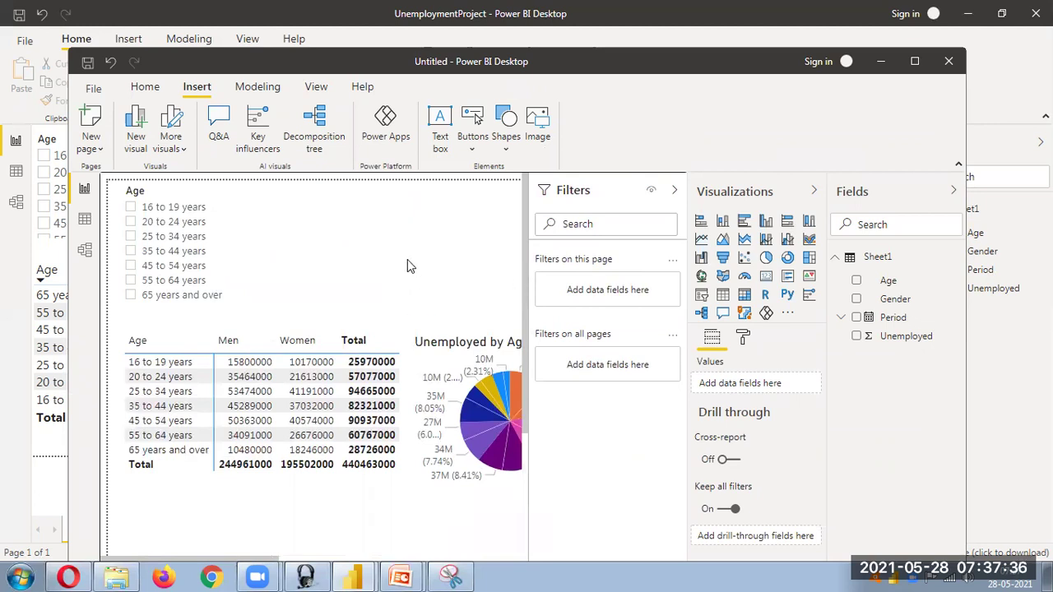
Step: Insert an empty text box below the matrix and shrink it to a thin, one-line strip
{"action": "left_click", "coordinate": [440, 123]}
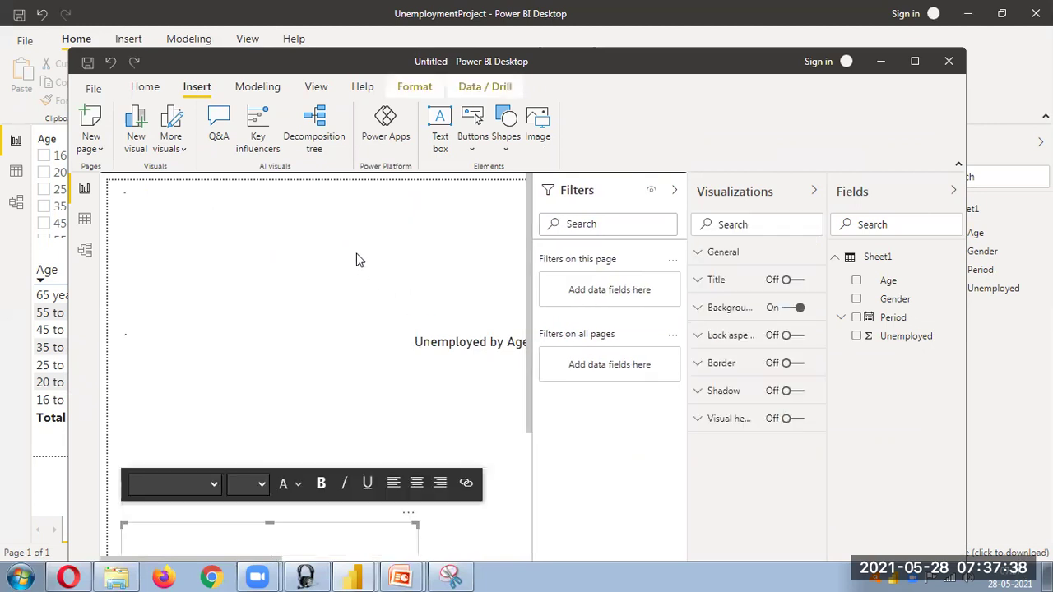
{"action": "left_click_drag", "start_coordinate": [411, 527], "coordinate": [435, 512]}
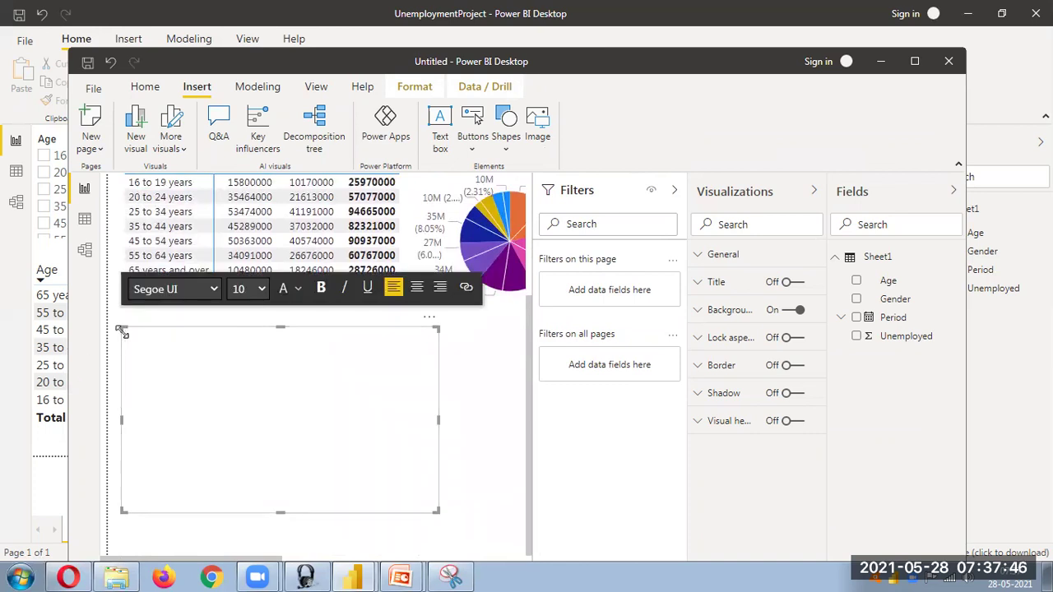
{"action": "left_click_drag", "start_coordinate": [121, 332], "coordinate": [140, 481]}
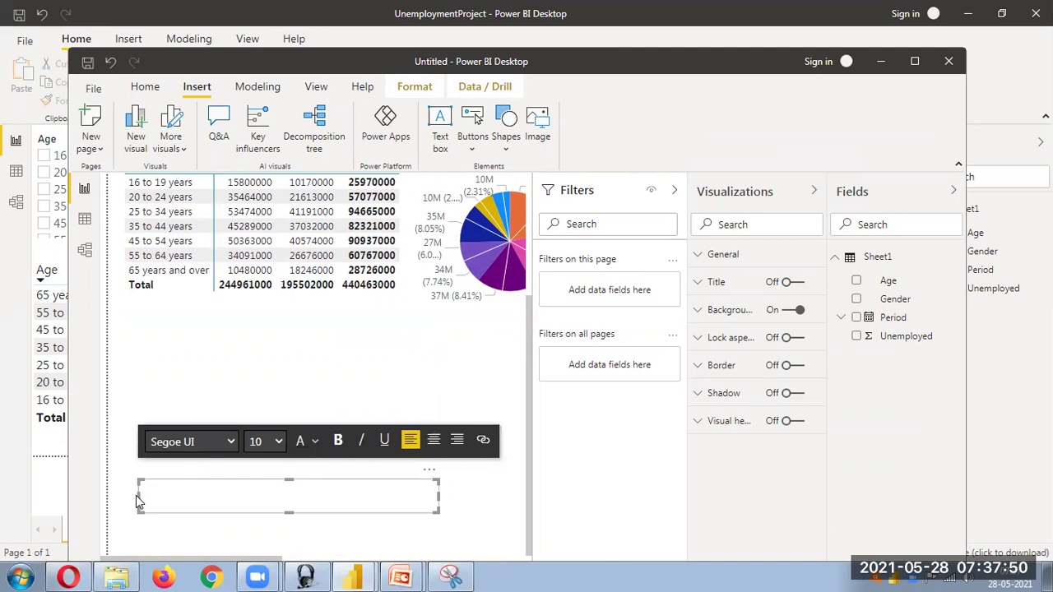
{"action": "left_click", "coordinate": [139, 488]}
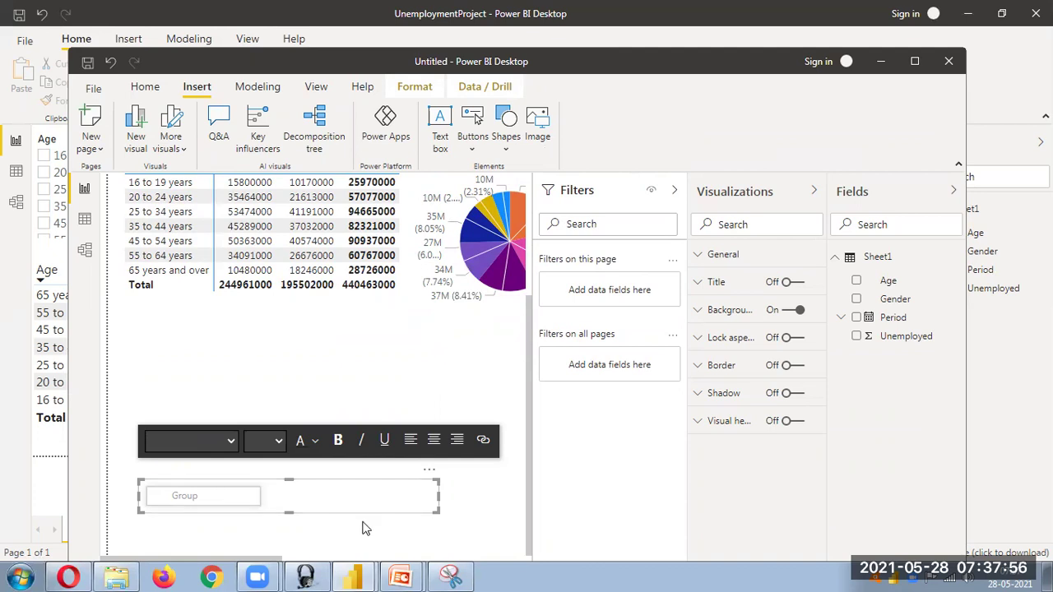
{"action": "left_click", "coordinate": [469, 498]}
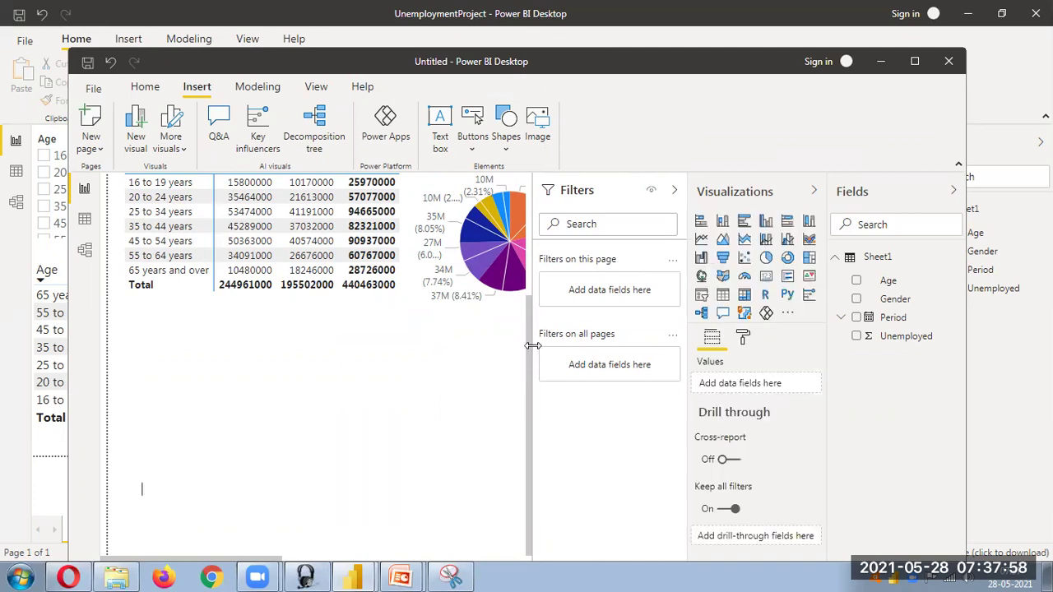
Step: Nudge the Age slicer slightly down and to the right, away from the page corner
{"action": "scroll", "coordinate": [527, 349], "scroll_direction": "up", "scroll_amount": 3}
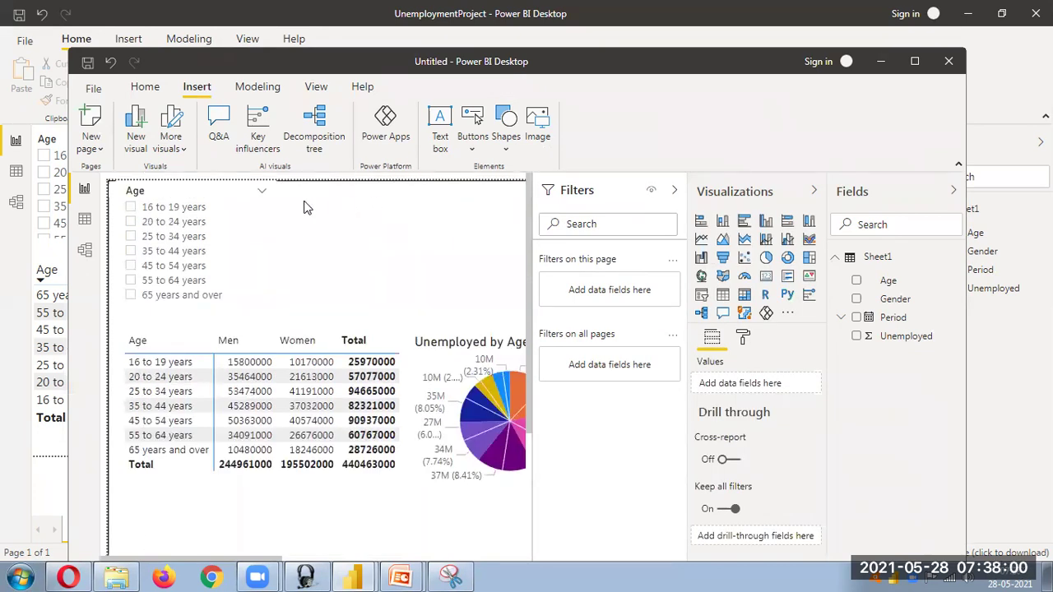
{"action": "mouse_move", "coordinate": [263, 202]}
{"action": "left_mouse_down"}
{"action": "mouse_move", "coordinate": [263, 238]}
{"action": "mouse_move", "coordinate": [271, 209]}
{"action": "left_mouse_up"}
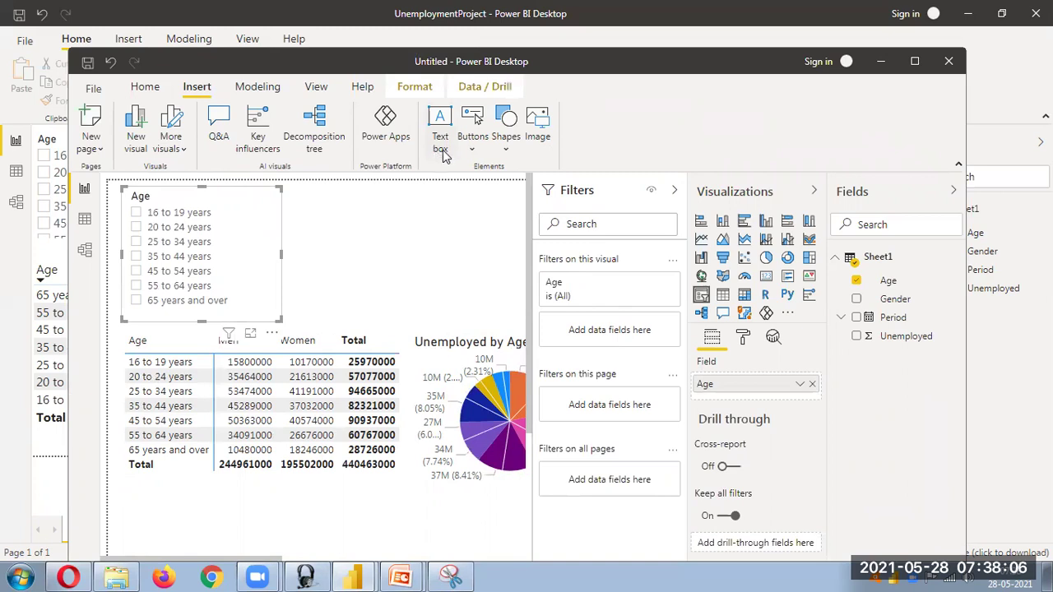
{"action": "left_click", "coordinate": [443, 236]}
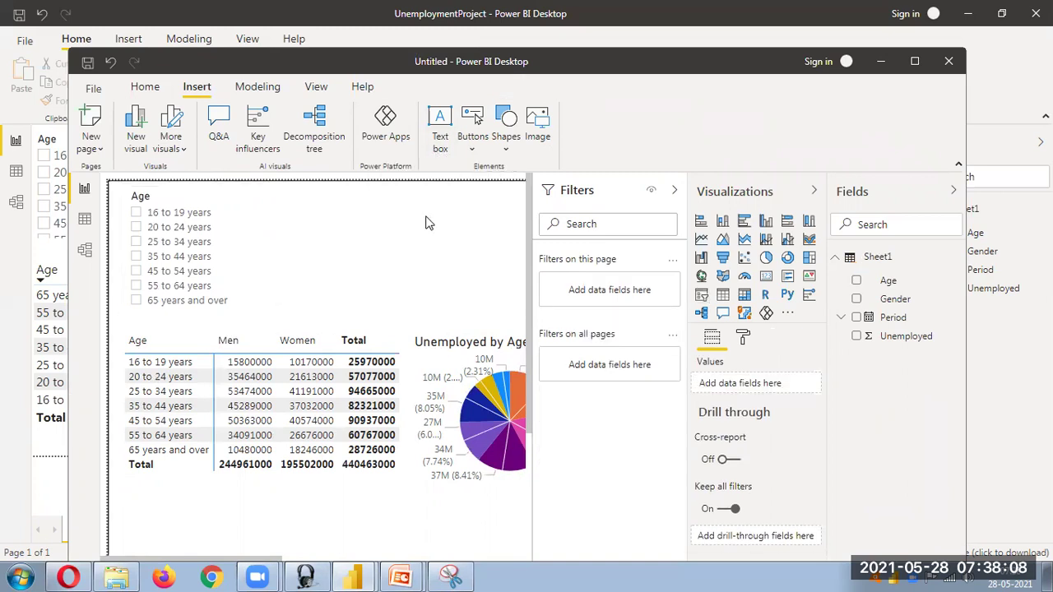
Step: Insert another text box below the matrix, reduce its size and enter the title "Unemployment Statistics" in it
{"action": "left_click", "coordinate": [440, 153]}
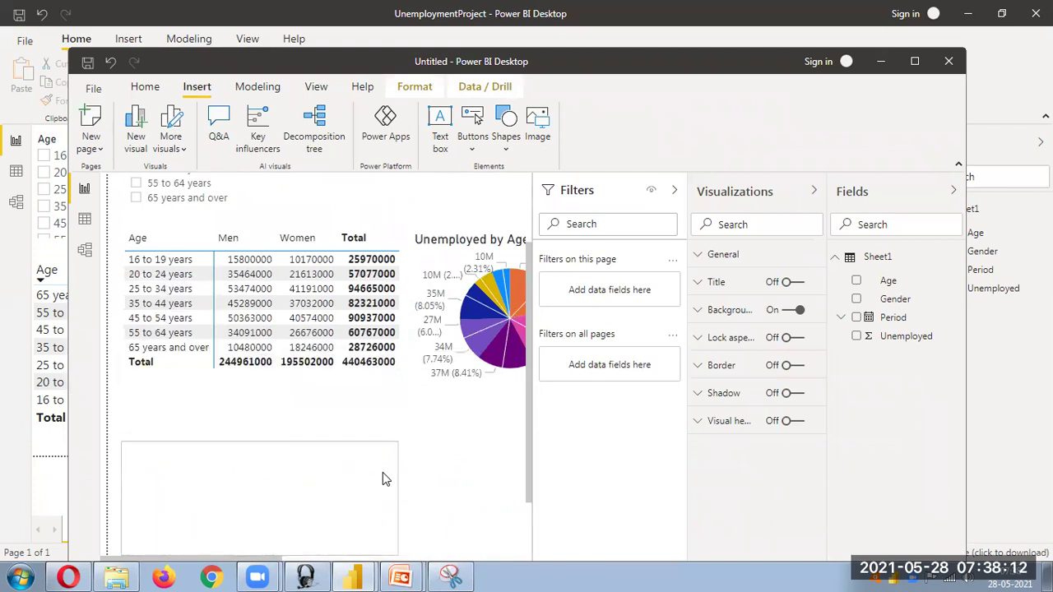
{"action": "scroll", "coordinate": [382, 472], "scroll_direction": "down", "scroll_amount": 2}
{"action": "left_click_drag", "start_coordinate": [418, 404], "coordinate": [374, 518]}
{"action": "left_click", "coordinate": [294, 446]}
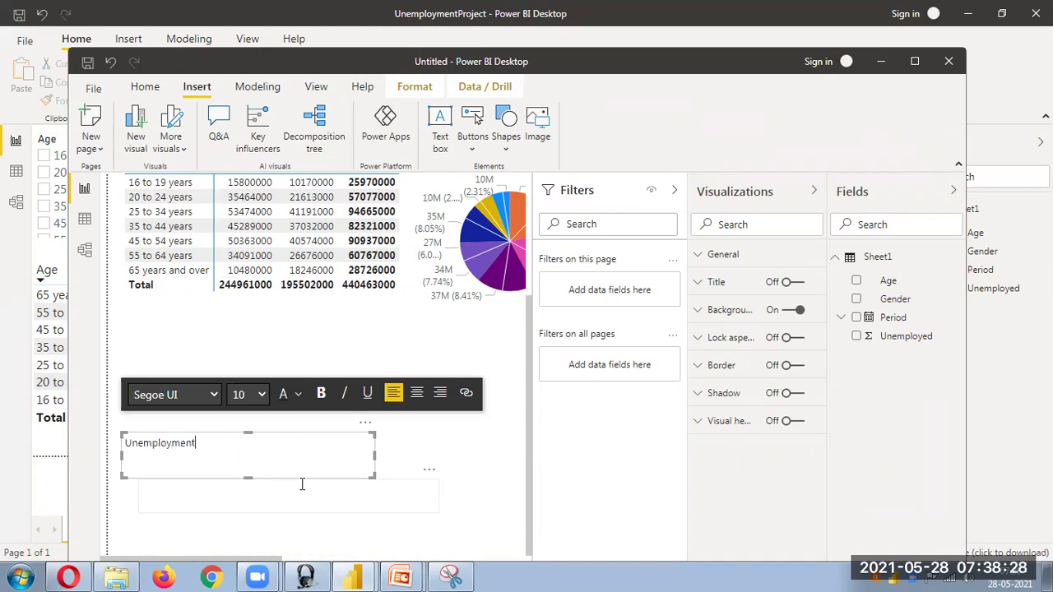
{"action": "type", "text": "St"}
Step: Set the font size of the whole "Unemployment Statistics" title to 20
{"action": "left_click", "coordinate": [128, 443]}
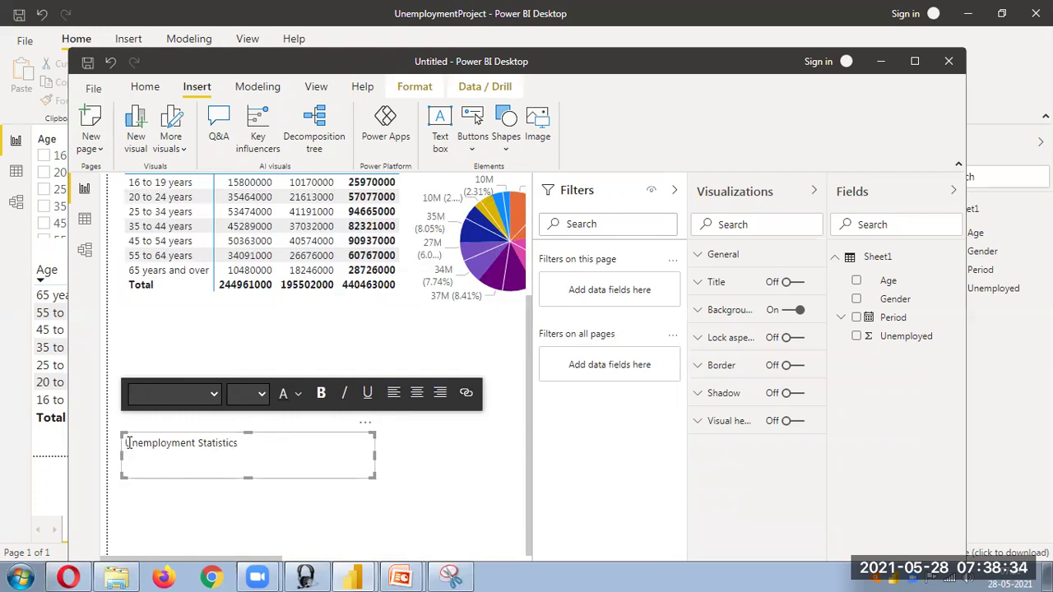
{"action": "left_click_drag", "start_coordinate": [128, 443], "coordinate": [298, 459]}
{"action": "left_click", "coordinate": [162, 455]}
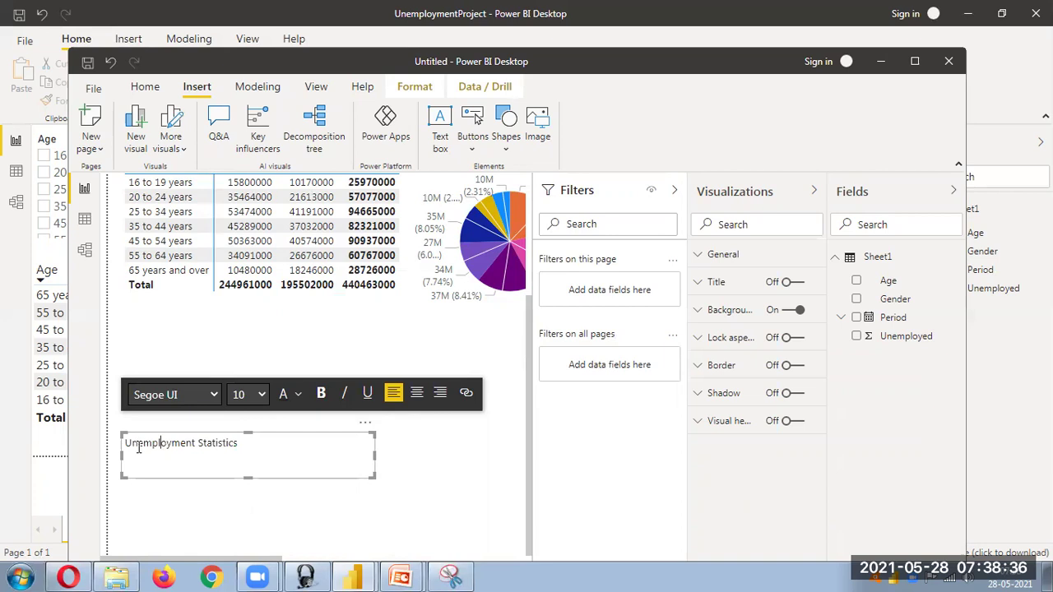
{"action": "left_click_drag", "start_coordinate": [128, 448], "coordinate": [324, 446]}
{"action": "left_click", "coordinate": [260, 395]}
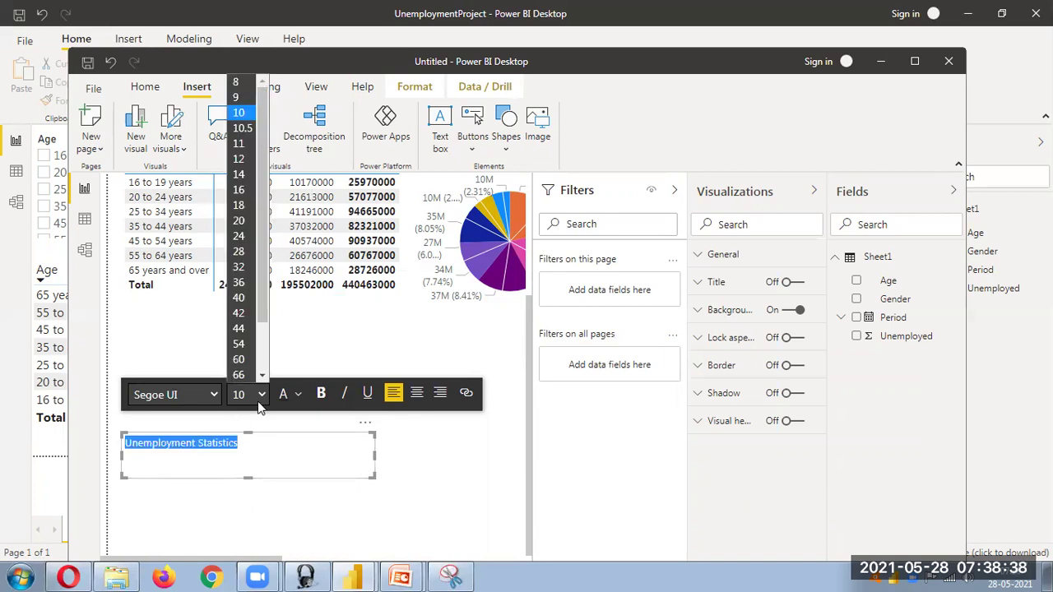
{"action": "left_click", "coordinate": [240, 220]}
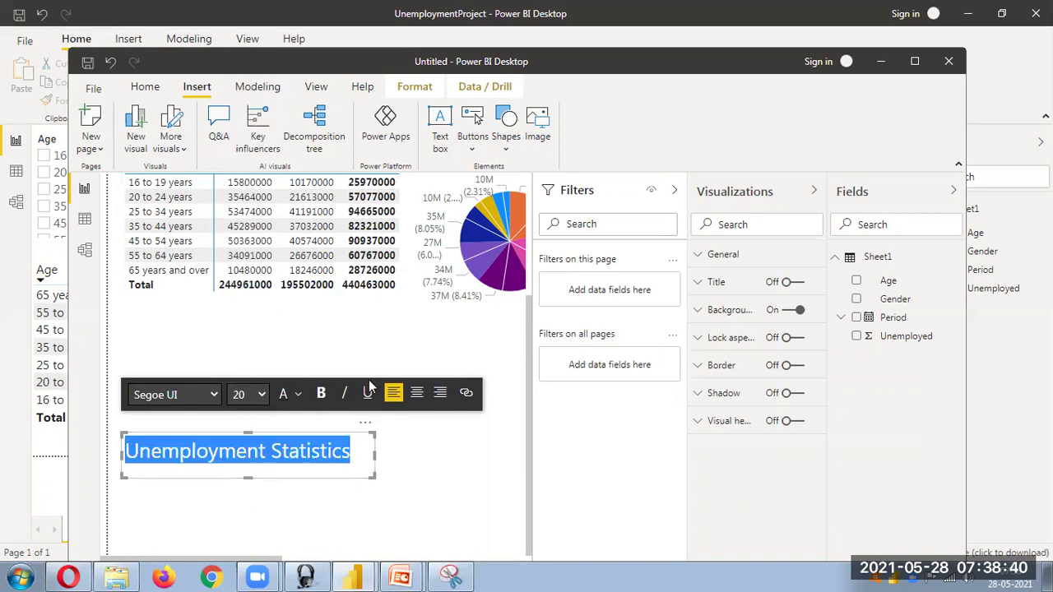
Step: Make the "Unemployment Statistics" title bold and move its text box to the top of the page, beside the Age slicer
{"action": "left_click", "coordinate": [320, 393]}
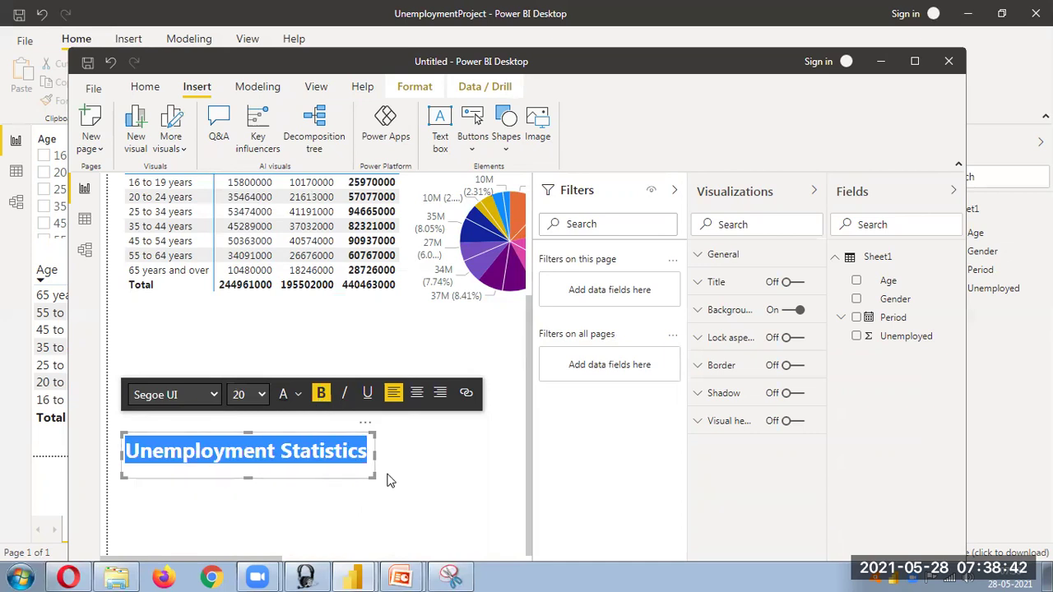
{"action": "left_click", "coordinate": [340, 515]}
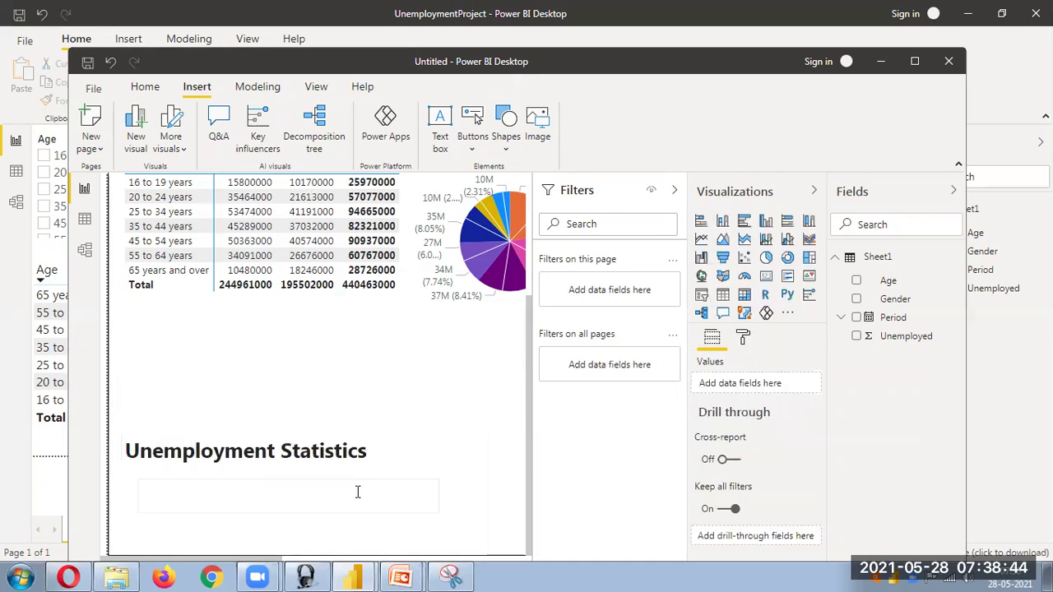
{"action": "left_click", "coordinate": [126, 451]}
{"action": "left_click_drag", "start_coordinate": [126, 451], "coordinate": [251, 206]}
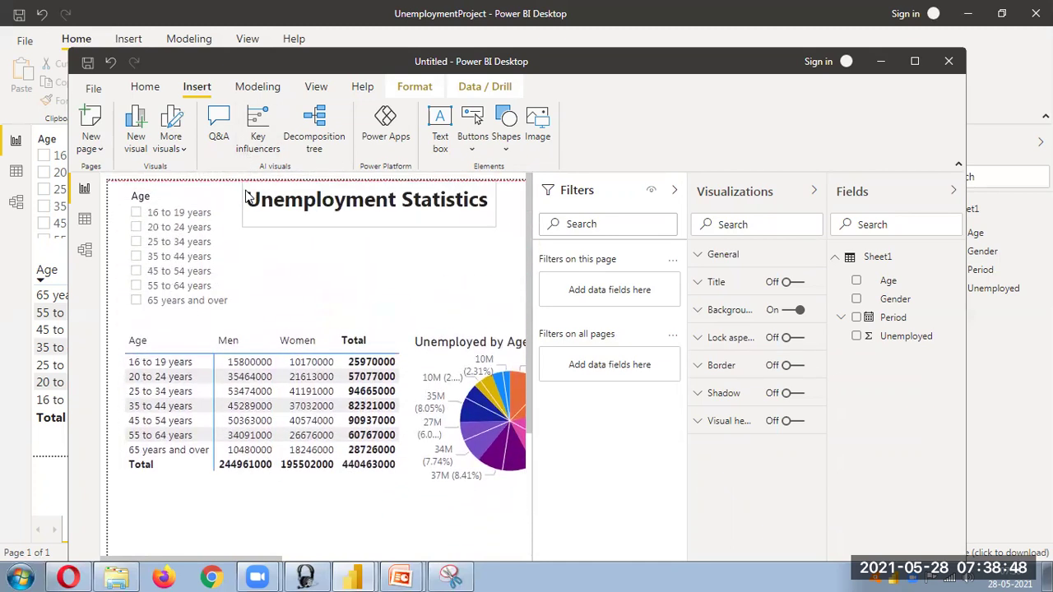
{"action": "left_click", "coordinate": [394, 212]}
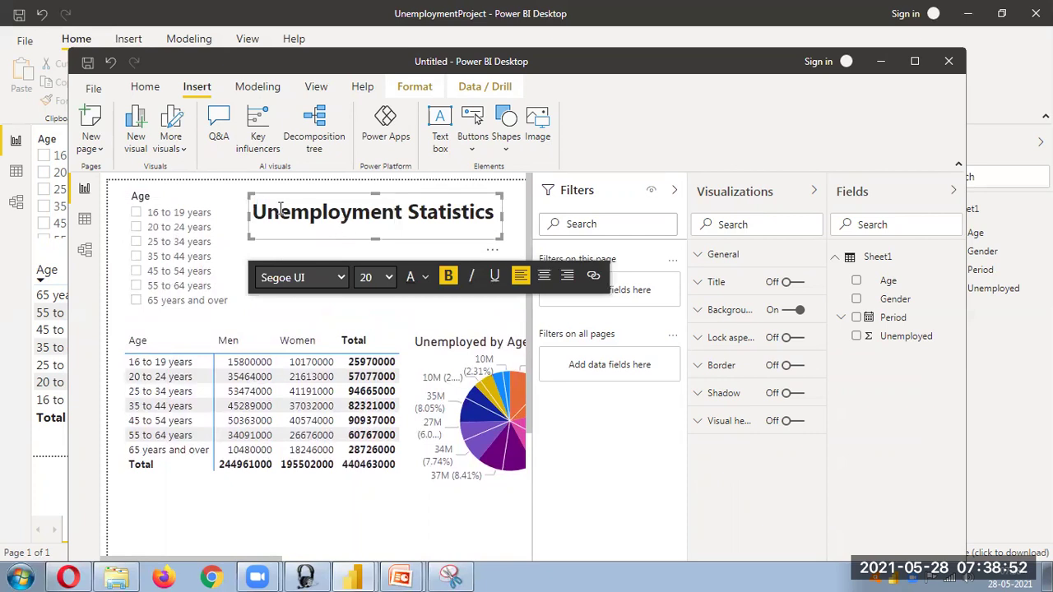
Step: Try a pink and a dark grey background colour on the "Unemployment Statistics" text box
{"action": "left_click", "coordinate": [696, 312]}
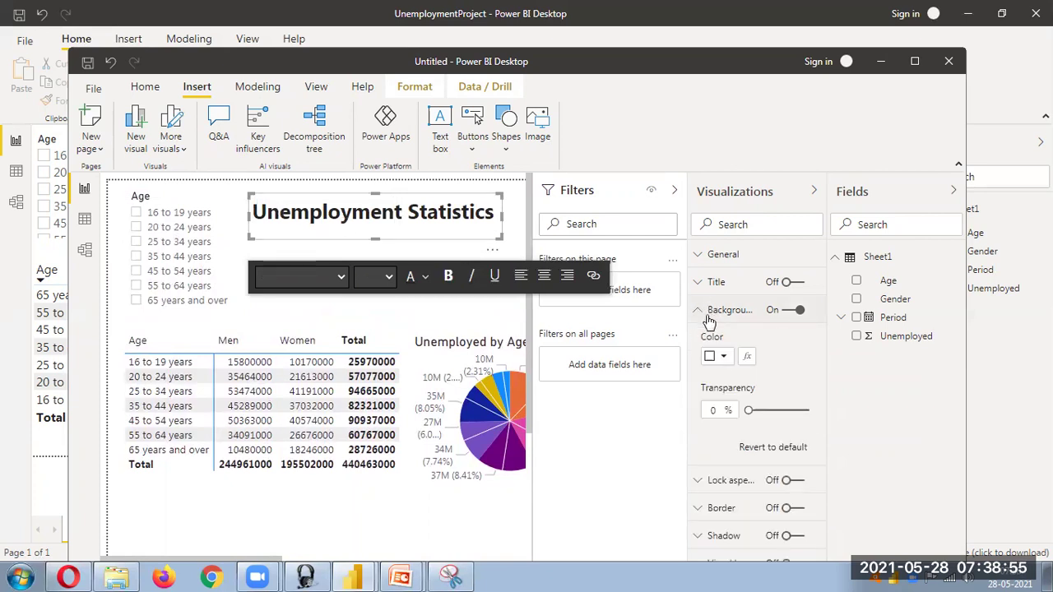
{"action": "left_click", "coordinate": [723, 359]}
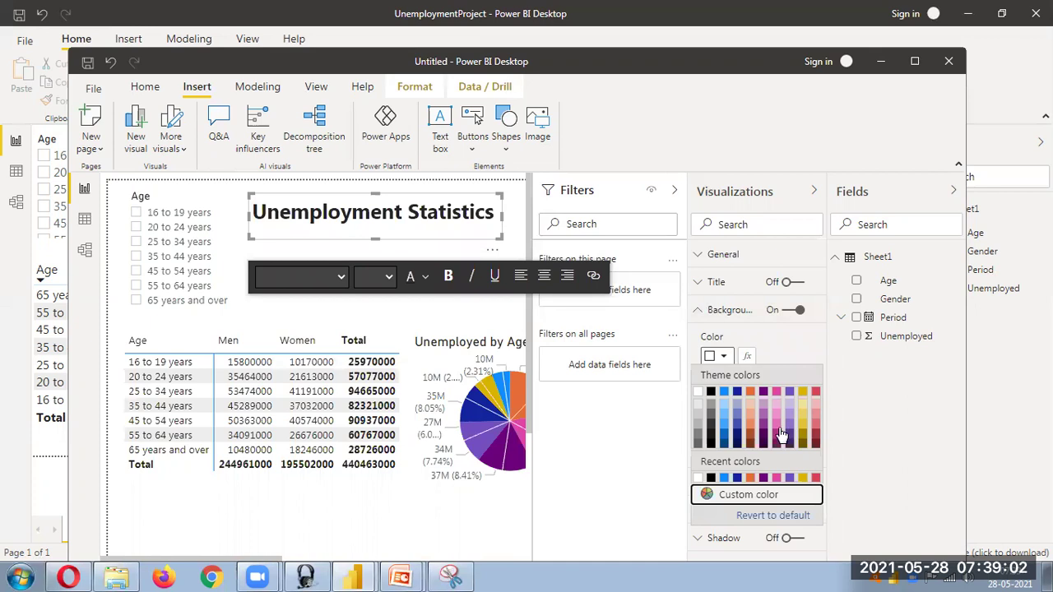
{"action": "left_click", "coordinate": [774, 426]}
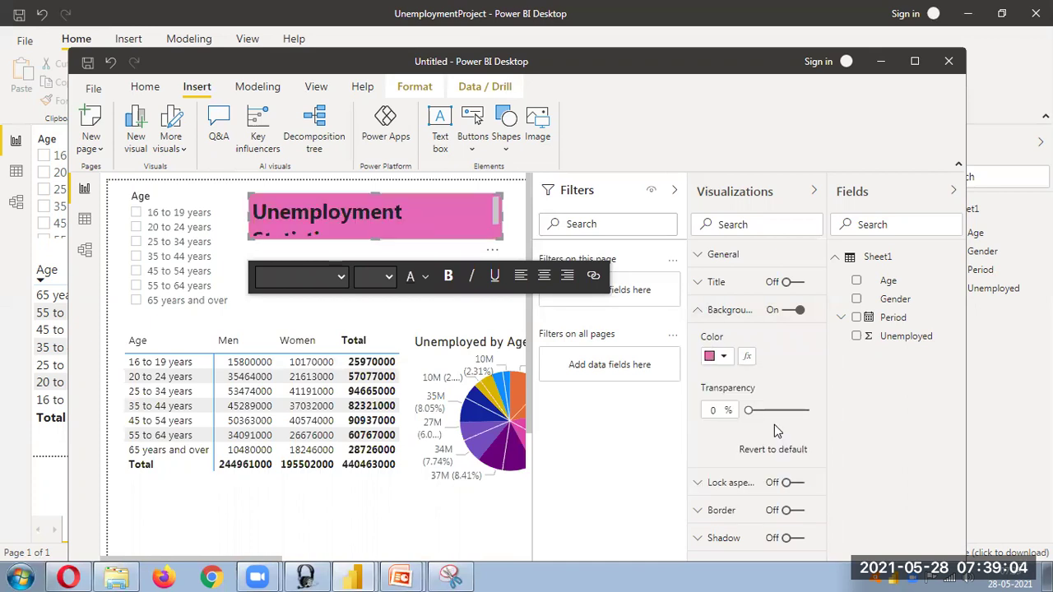
{"action": "left_click", "coordinate": [723, 359]}
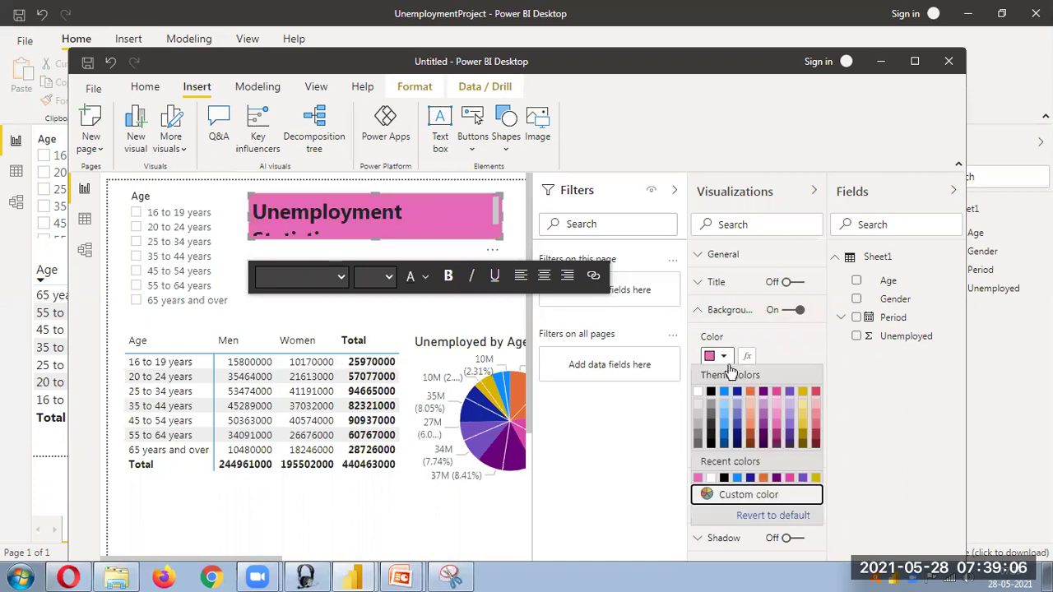
{"action": "left_click", "coordinate": [710, 422]}
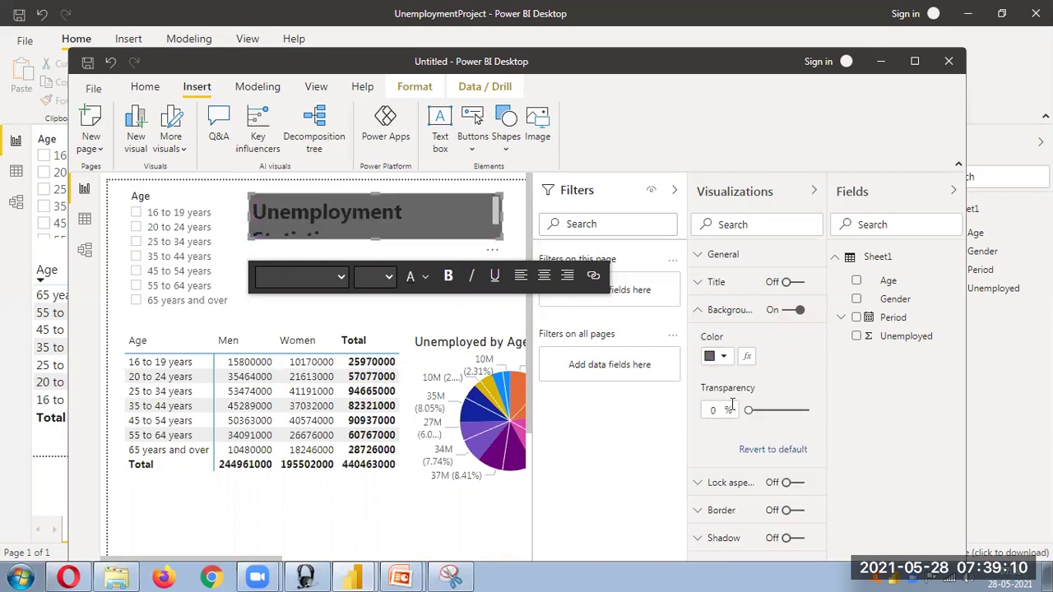
Step: Set the background colour of the "Unemployment Statistics" text box to a golden yellow shade
{"action": "left_click", "coordinate": [724, 358]}
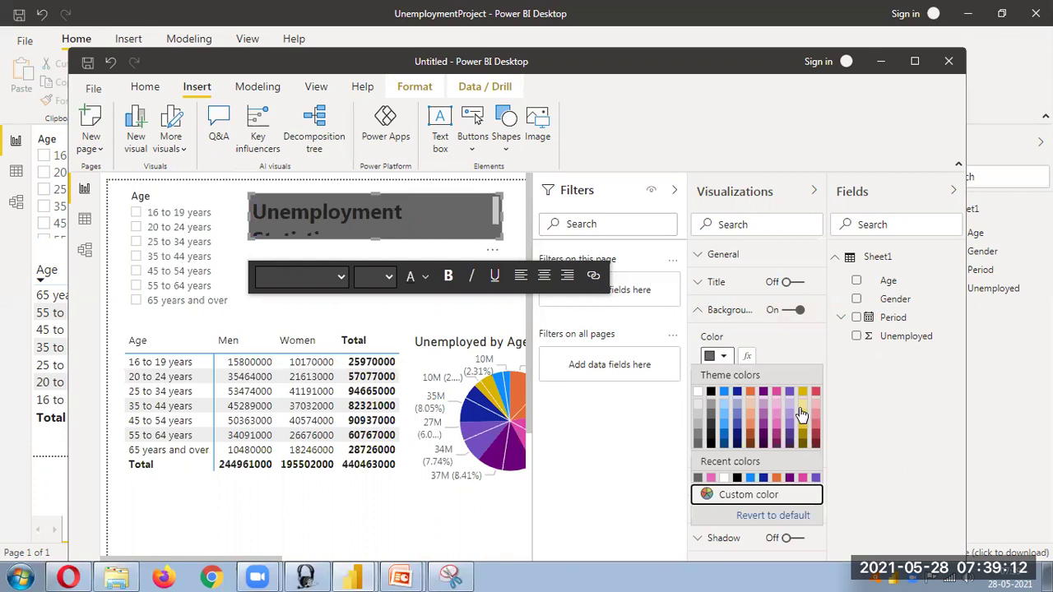
{"action": "key", "text": "Escape"}
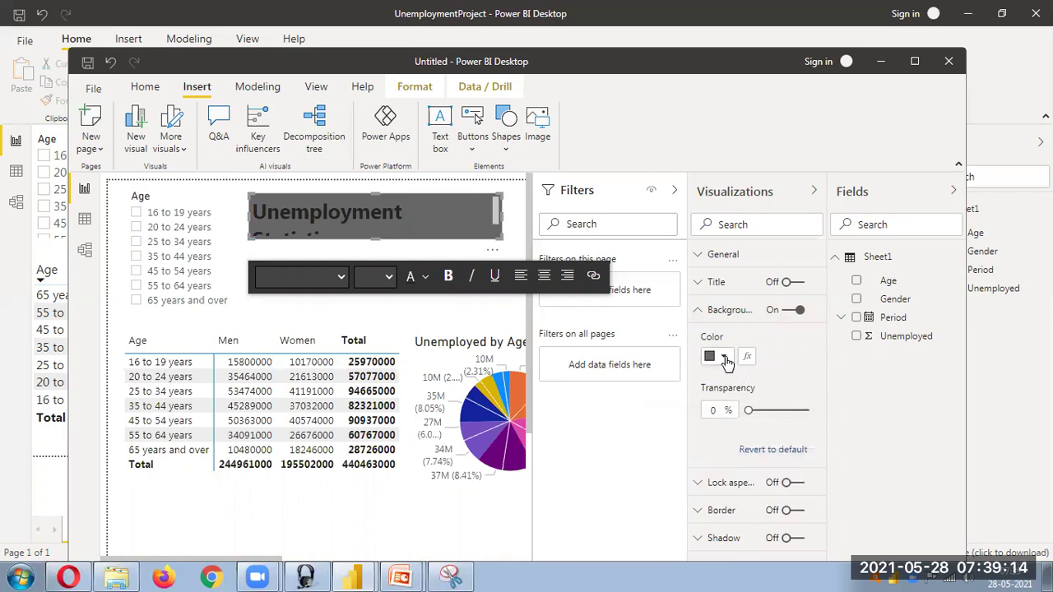
{"action": "left_click", "coordinate": [725, 360]}
{"action": "left_click", "coordinate": [802, 423]}
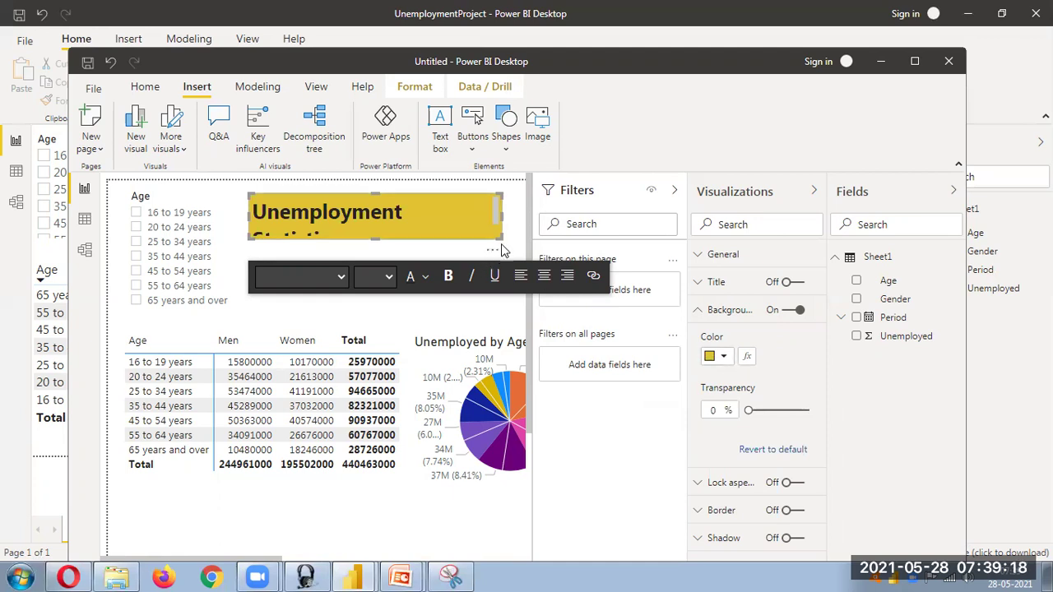
Step: Try to widen the yellow title text box so that the whole title fits
{"action": "scroll", "coordinate": [526, 236], "scroll_direction": "right", "scroll_amount": 10}
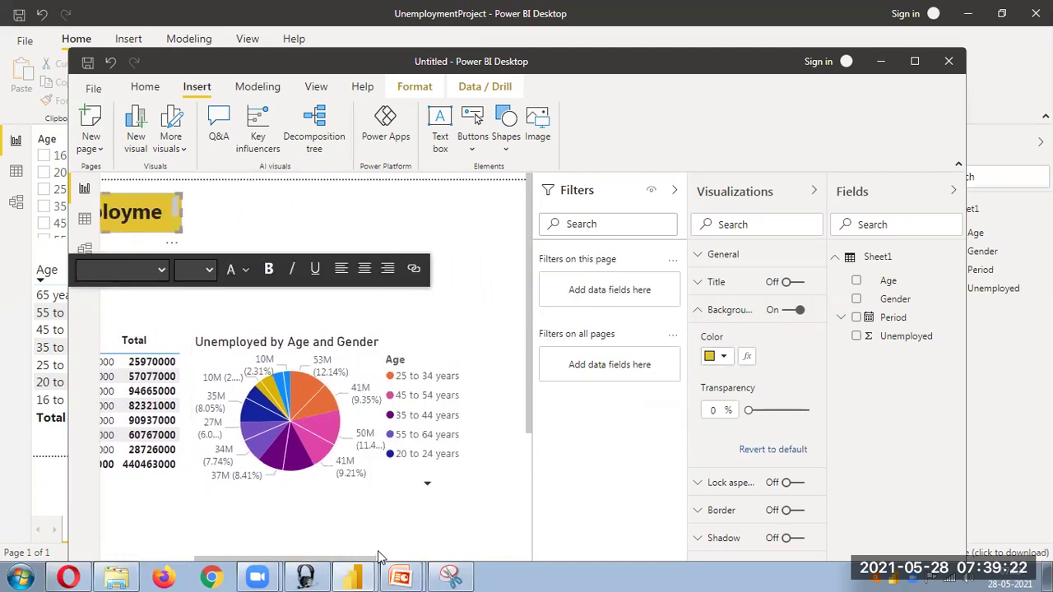
{"action": "left_click_drag", "start_coordinate": [344, 561], "coordinate": [273, 554]}
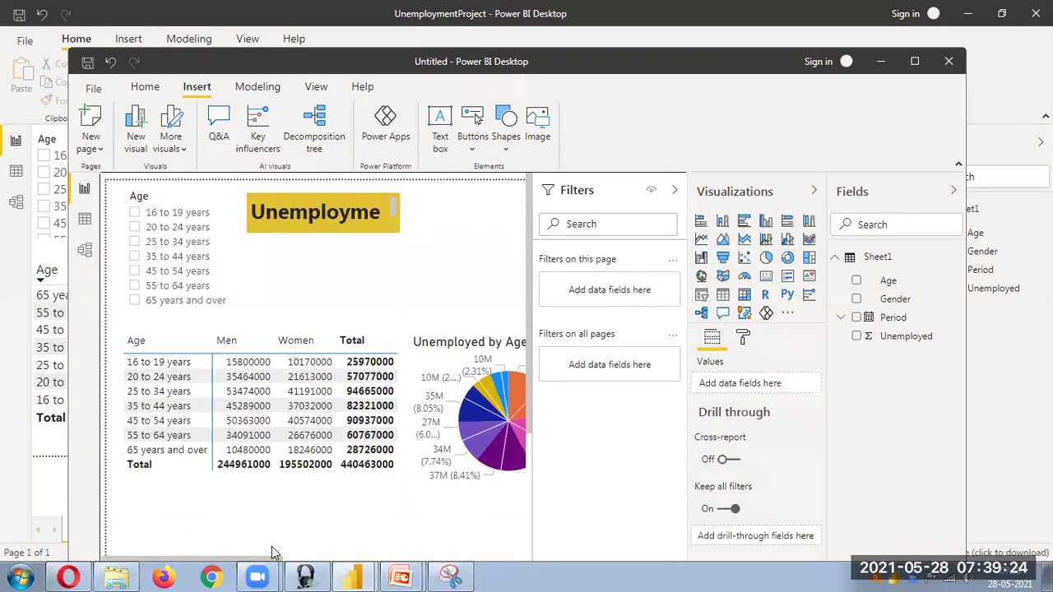
{"action": "left_click", "coordinate": [400, 226]}
{"action": "left_click_drag", "start_coordinate": [399, 231], "coordinate": [485, 236]}
{"action": "scroll", "coordinate": [485, 236], "scroll_direction": "right", "scroll_amount": 10}
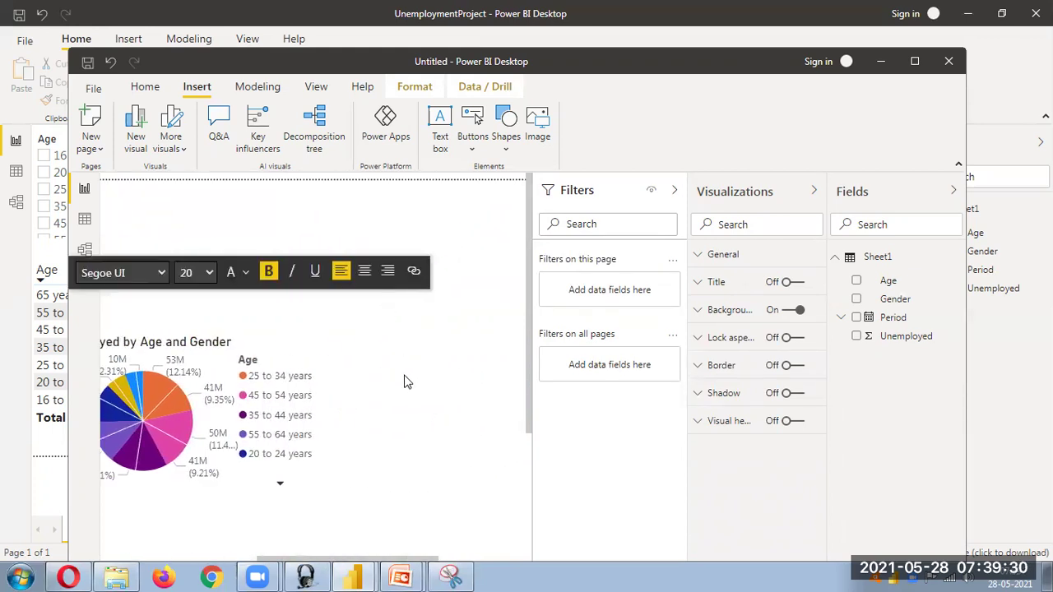
{"action": "left_click", "coordinate": [439, 524]}
{"action": "left_click_drag", "start_coordinate": [399, 561], "coordinate": [249, 560]}
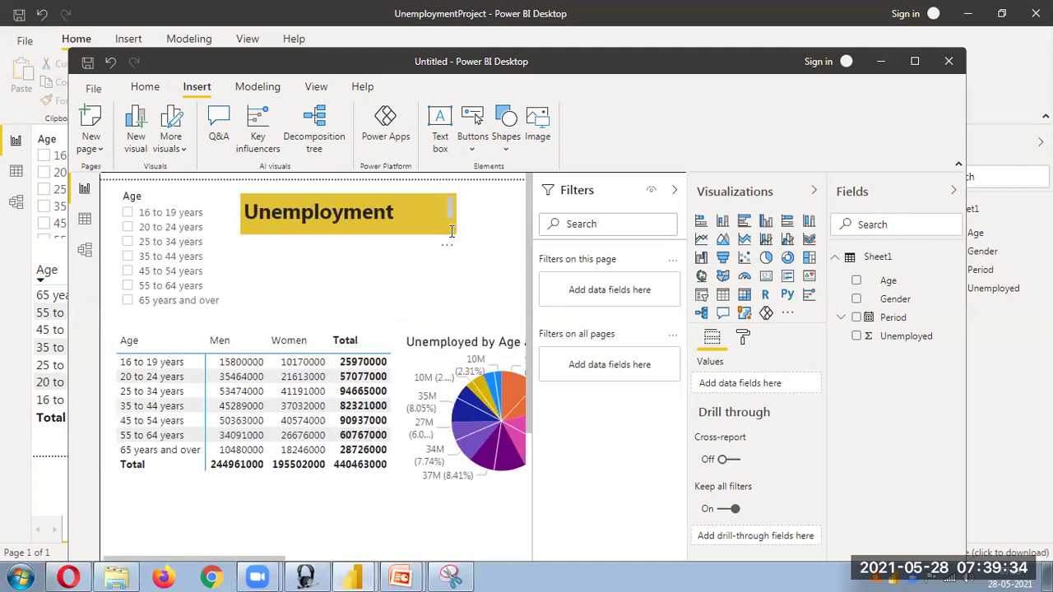
{"action": "left_click", "coordinate": [449, 247]}
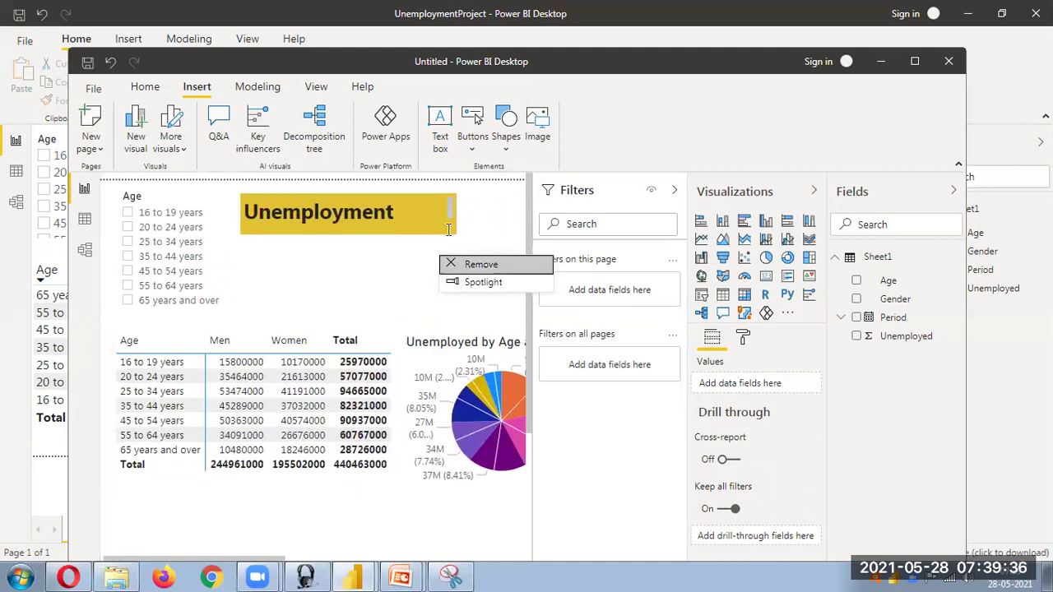
{"action": "left_click", "coordinate": [447, 221]}
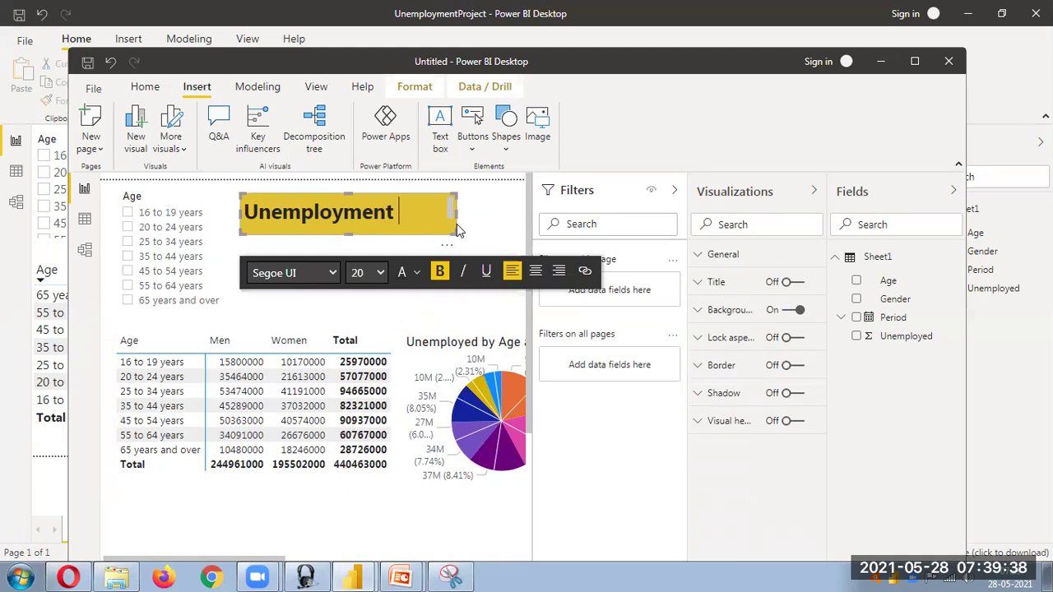
Step: Widen the title text box until "Unemployment Statistics" fits on one line with spare space after the text
{"action": "scroll", "coordinate": [485, 220], "scroll_direction": "right", "scroll_amount": 6}
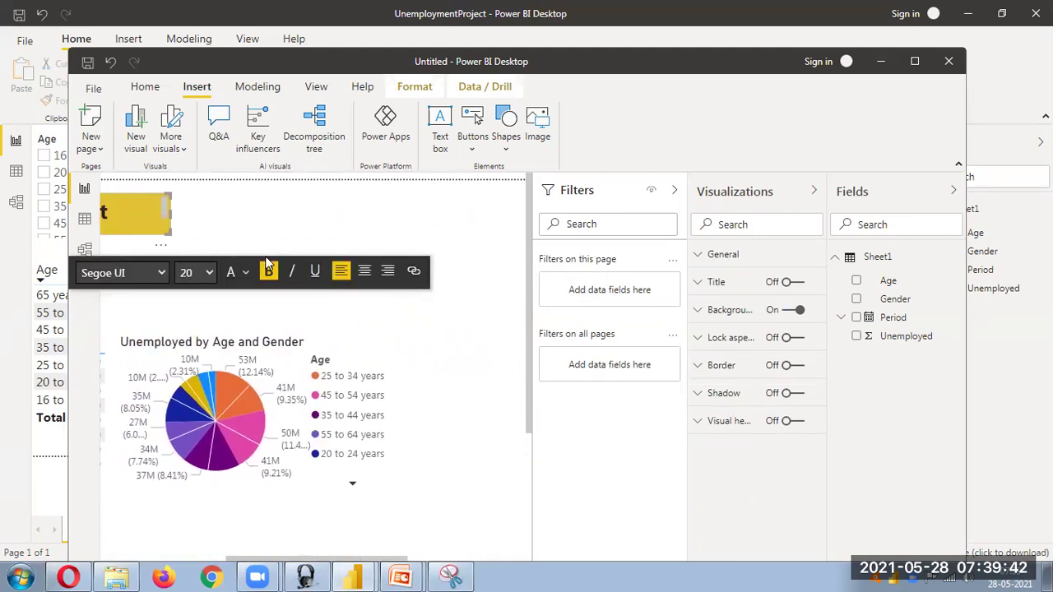
{"action": "left_click", "coordinate": [436, 231]}
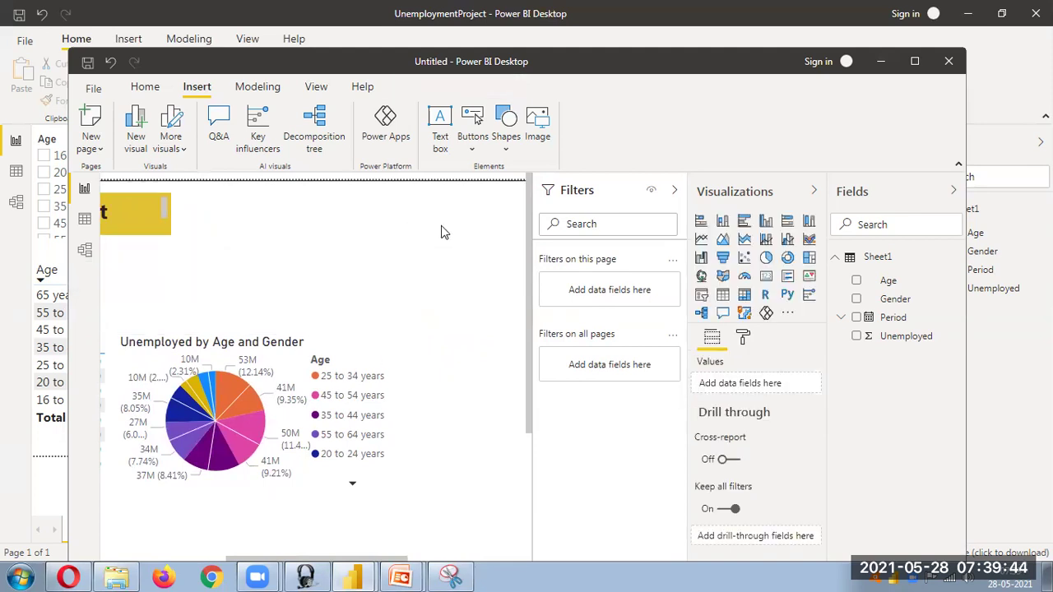
{"action": "left_click", "coordinate": [169, 218]}
{"action": "left_click_drag", "start_coordinate": [170, 213], "coordinate": [271, 211]}
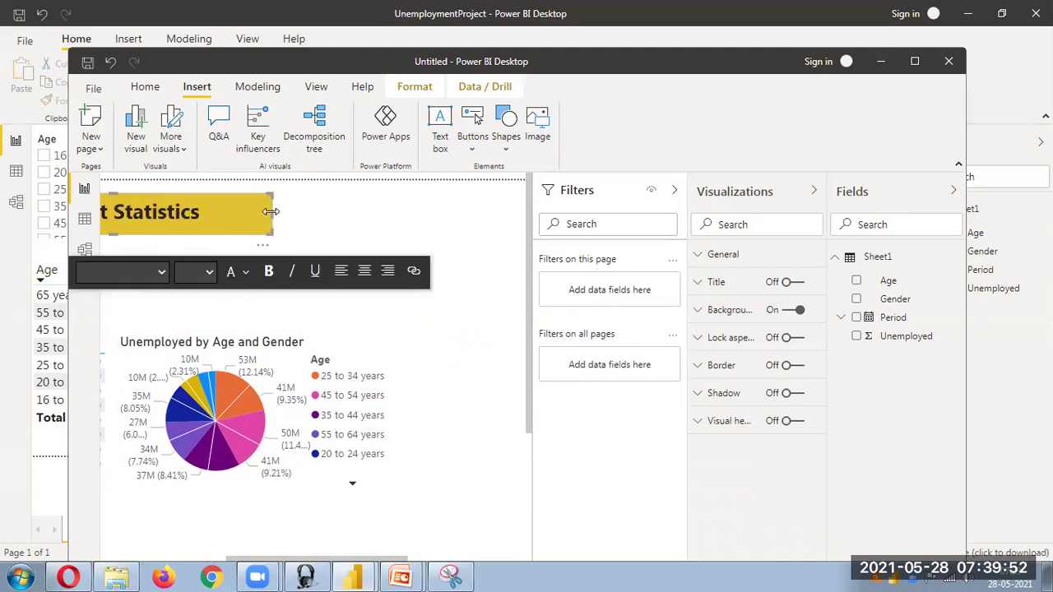
{"action": "left_click", "coordinate": [324, 212]}
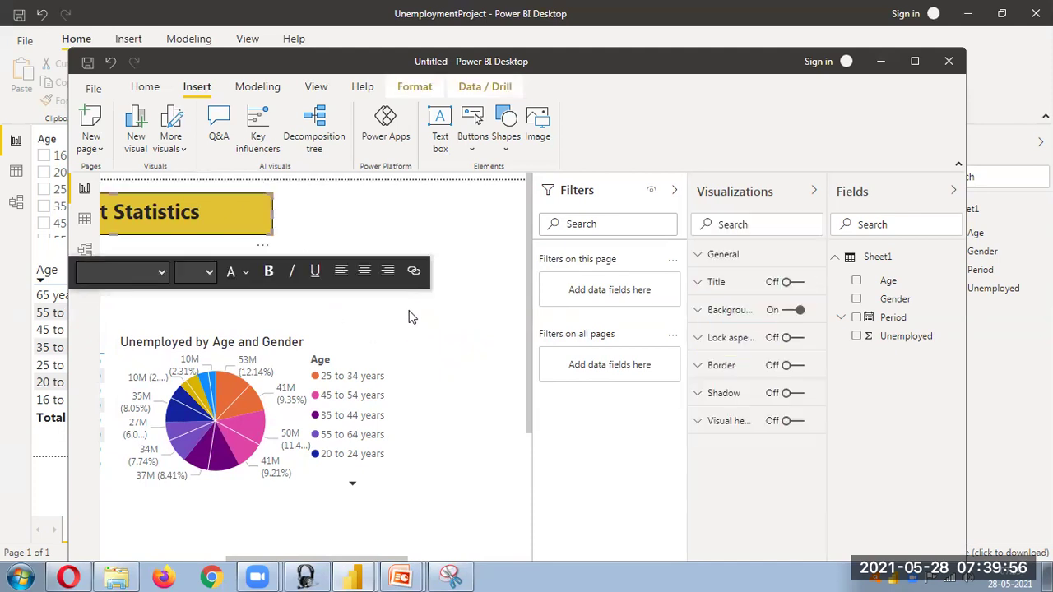
{"action": "left_click_drag", "start_coordinate": [298, 560], "coordinate": [206, 541]}
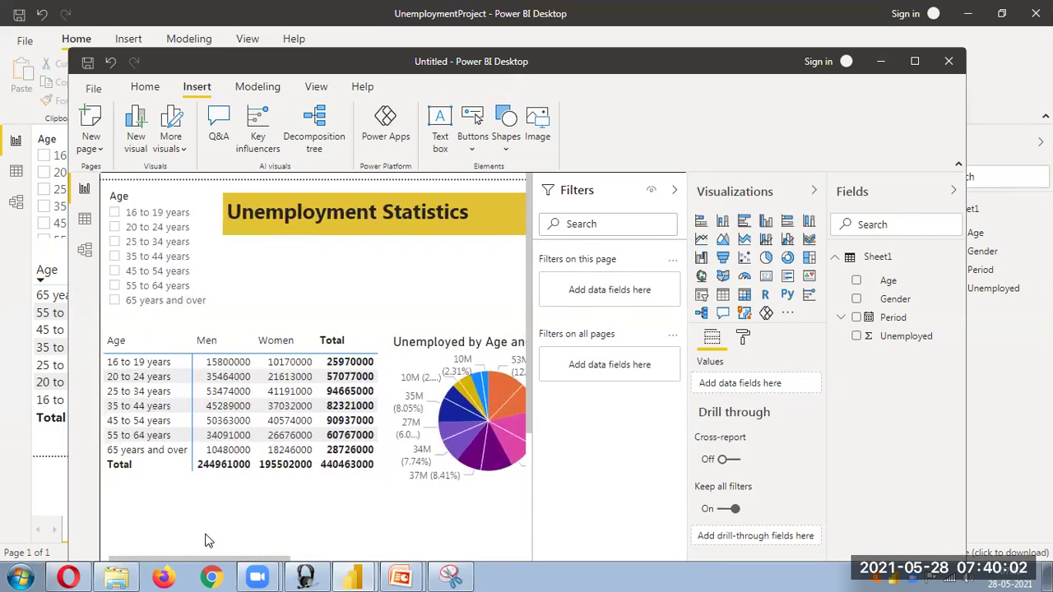
Step: Sort the age-by-gender matrix by Total in descending order and narrow its frame to fit the columns
{"action": "left_click", "coordinate": [356, 345]}
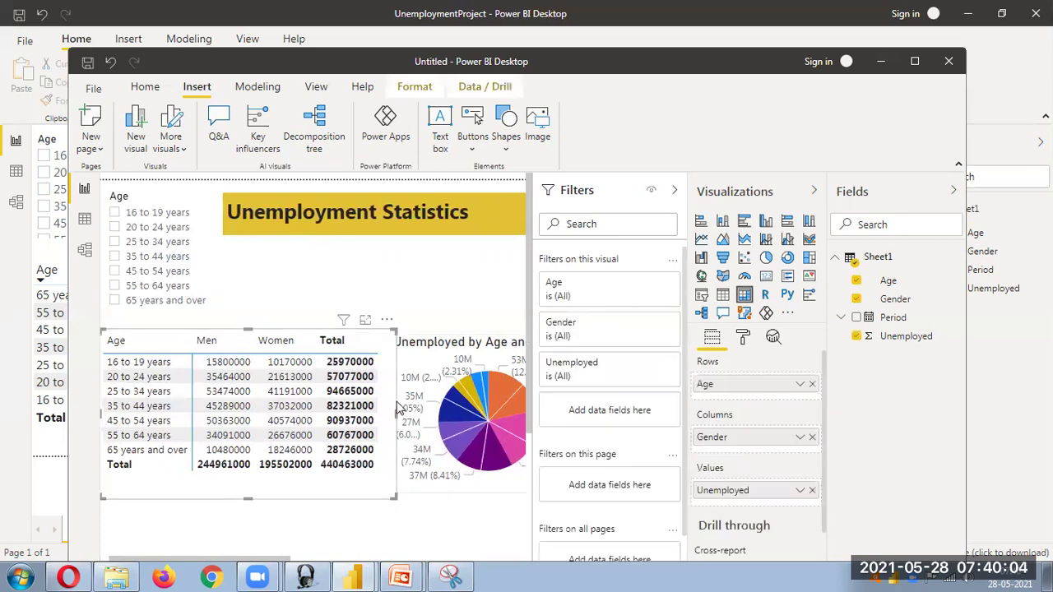
{"action": "left_click_drag", "start_coordinate": [397, 408], "coordinate": [378, 420]}
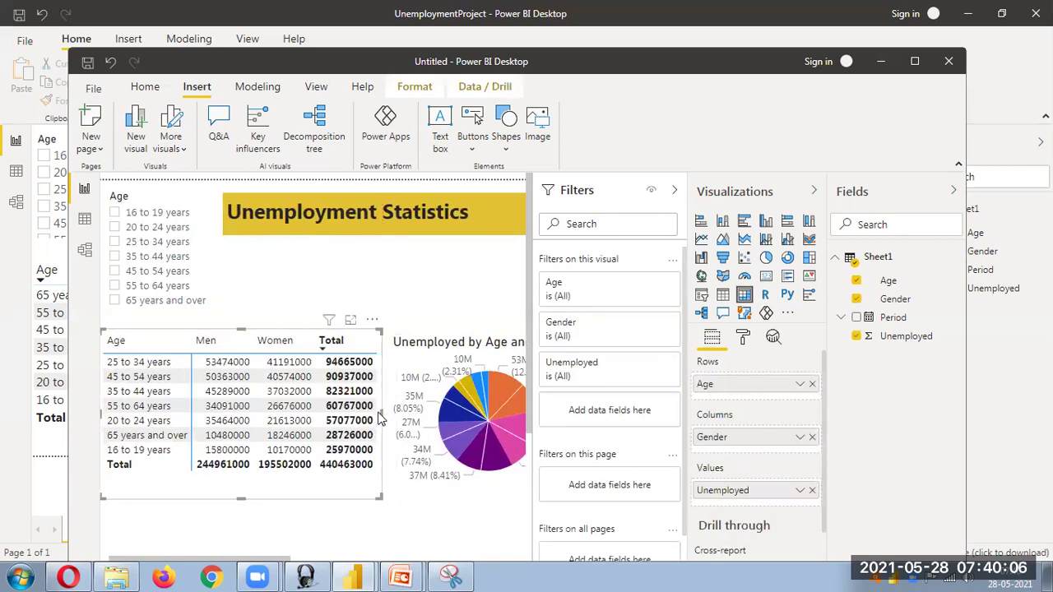
{"action": "left_click", "coordinate": [416, 285]}
Step: Slightly adjust the matrix frame's size and move the pie chart directly beside it, roughly level with its upper edge
{"action": "mouse_move", "coordinate": [436, 345]}
{"action": "left_mouse_down"}
{"action": "mouse_move", "coordinate": [432, 254]}
{"action": "mouse_move", "coordinate": [442, 337]}
{"action": "left_mouse_up"}
{"action": "left_click", "coordinate": [349, 354]}
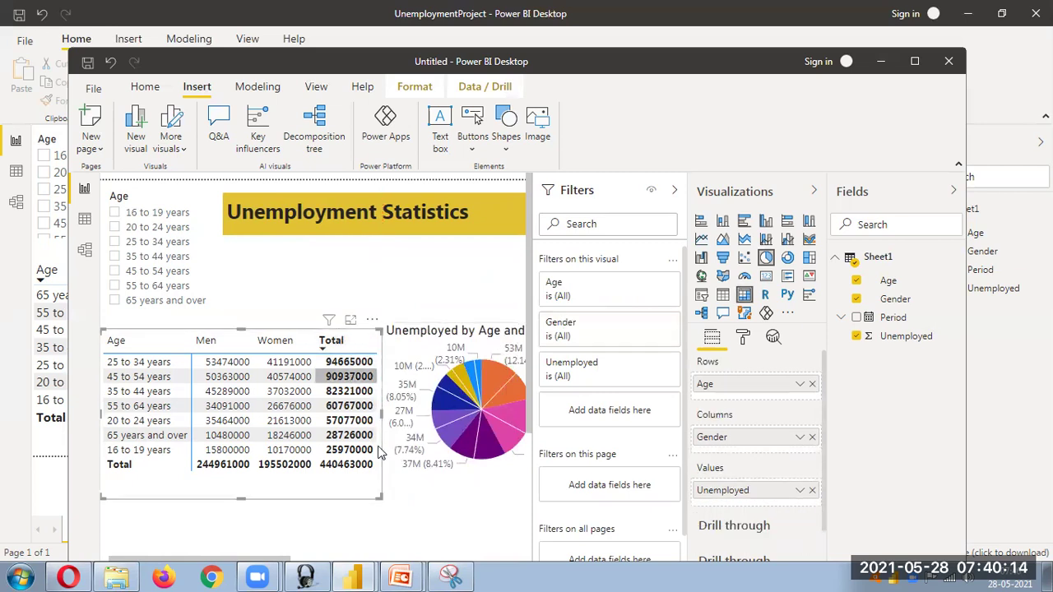
{"action": "mouse_move", "coordinate": [377, 496]}
{"action": "left_mouse_down"}
{"action": "mouse_move", "coordinate": [356, 504]}
{"action": "mouse_move", "coordinate": [384, 496]}
{"action": "left_mouse_up"}
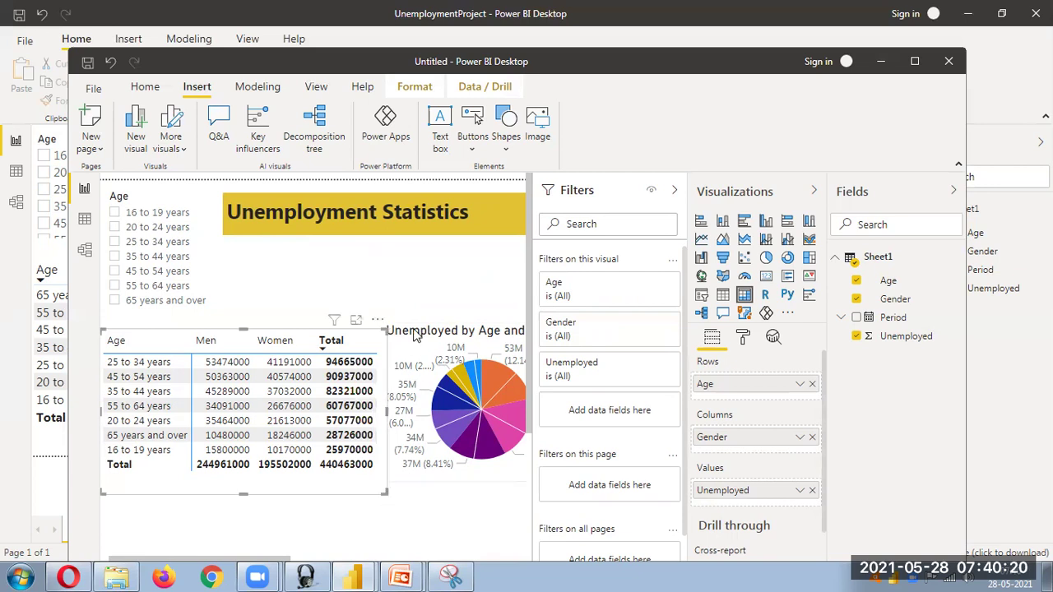
{"action": "left_click", "coordinate": [440, 341]}
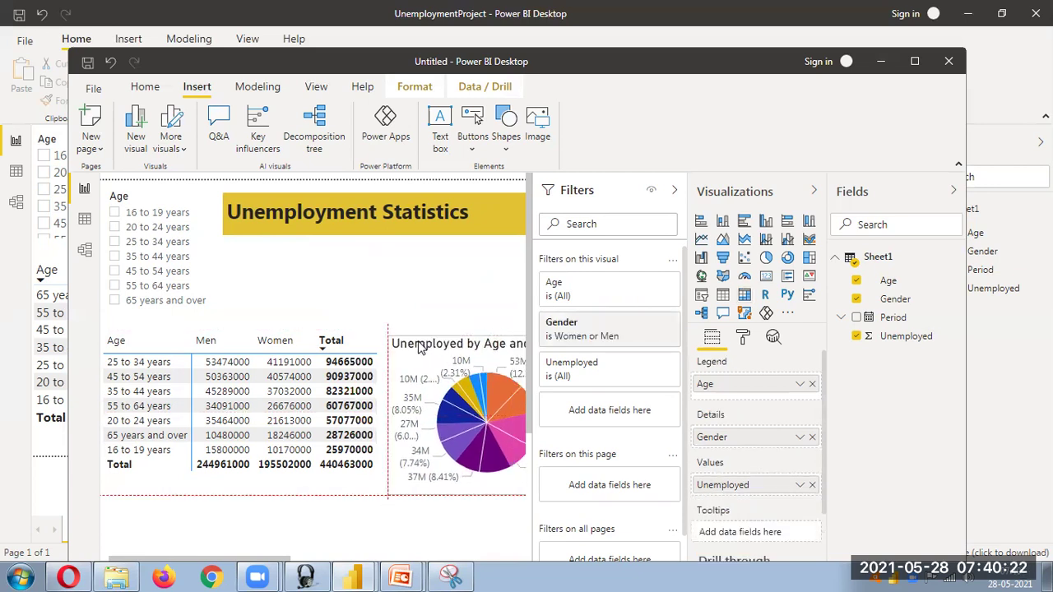
{"action": "left_click_drag", "start_coordinate": [418, 347], "coordinate": [418, 343]}
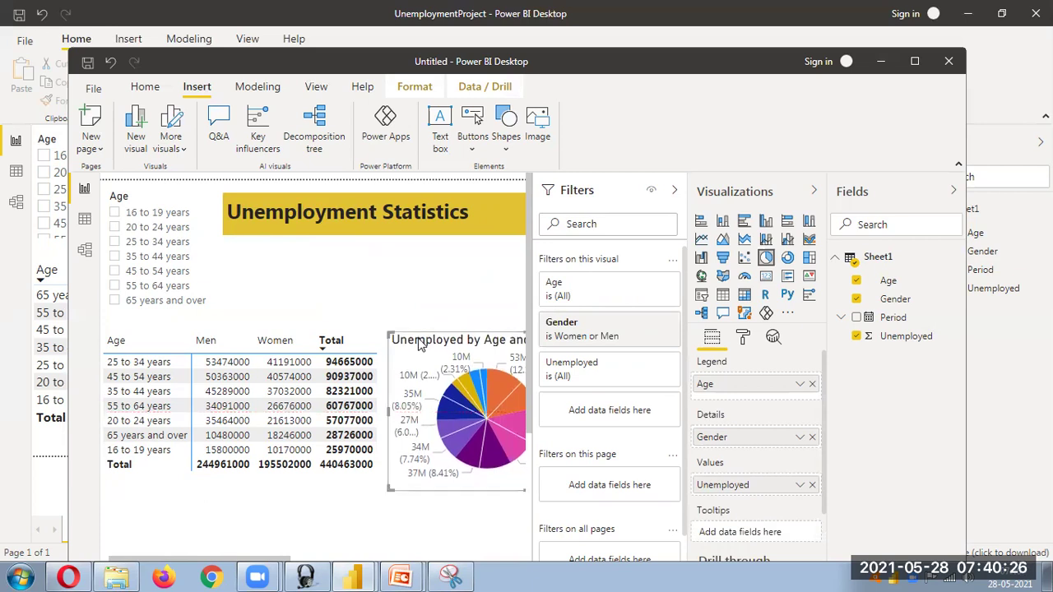
Step: Collapse the Filters and Visualizations panes to show the full width of the title and pie chart
{"action": "left_click_drag", "start_coordinate": [531, 332], "coordinate": [589, 333]}
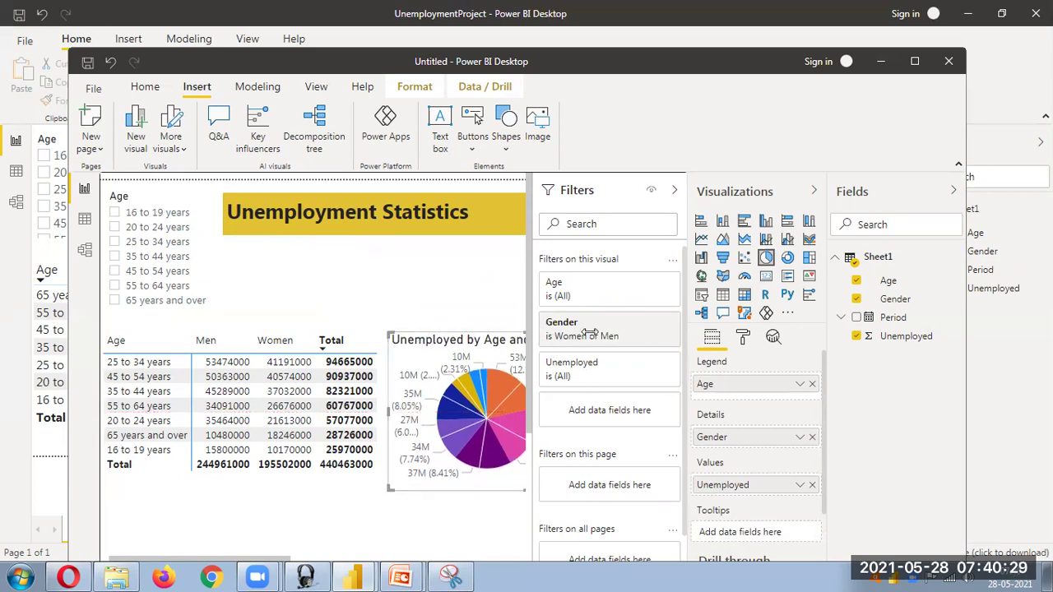
{"action": "left_click", "coordinate": [674, 194]}
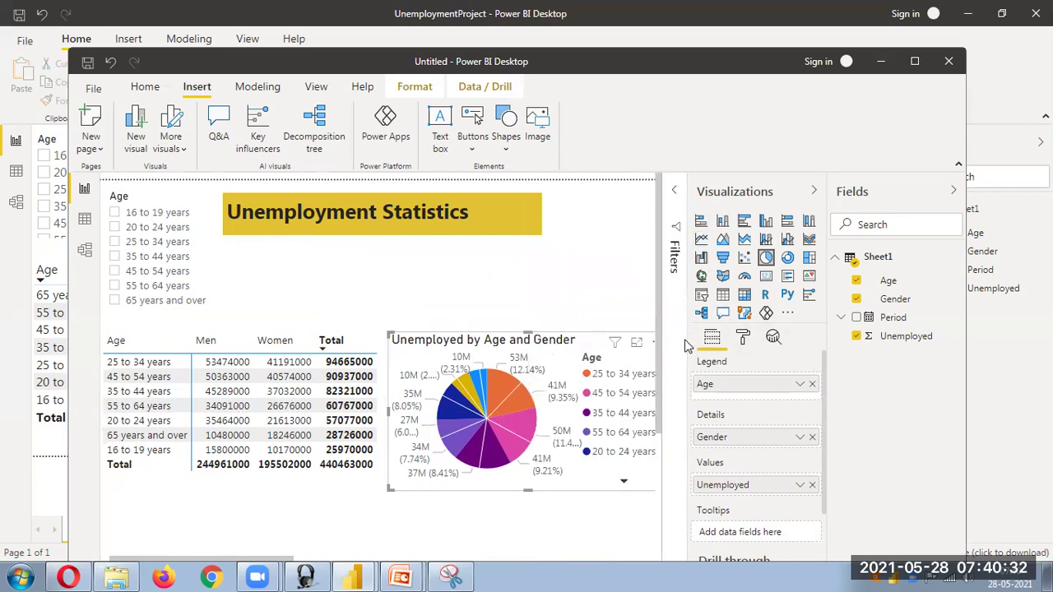
{"action": "left_click", "coordinate": [814, 193]}
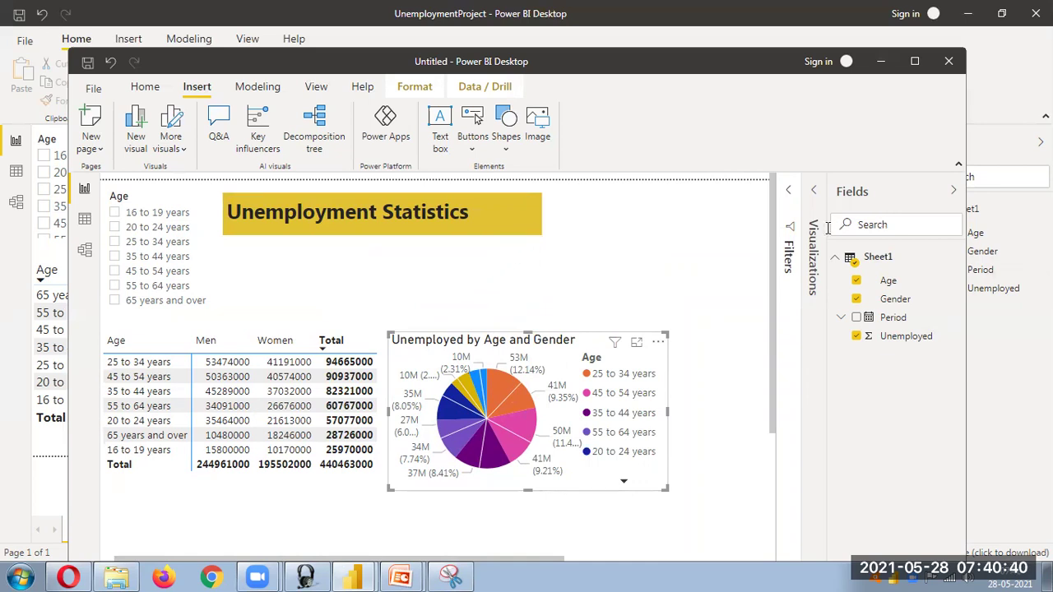
Step: Add a card visual showing the Unemployed field, shrunk to fit between the title and the matrix
{"action": "left_click", "coordinate": [813, 247]}
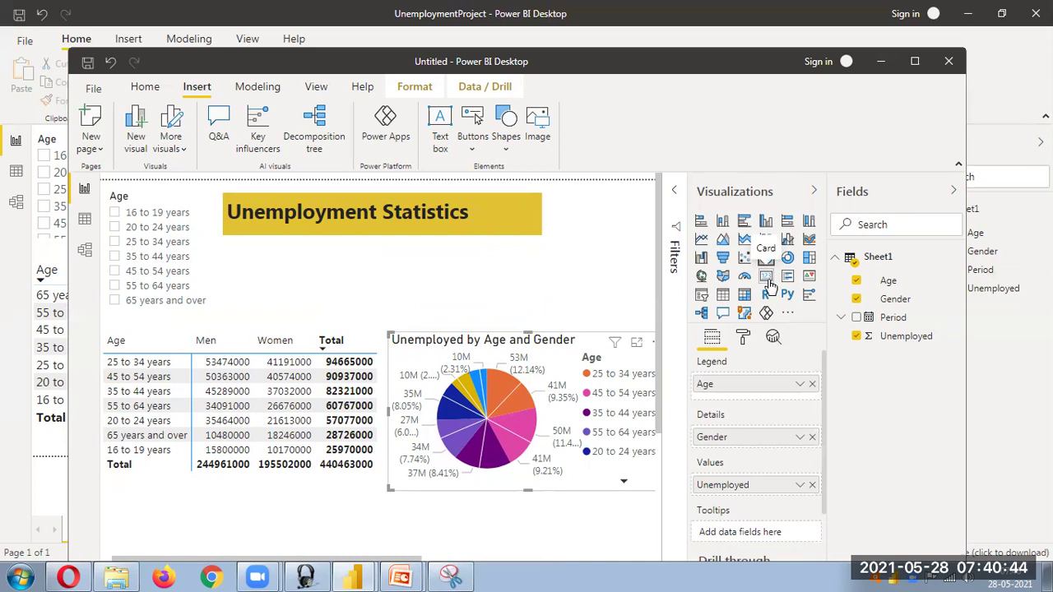
{"action": "left_click", "coordinate": [579, 282]}
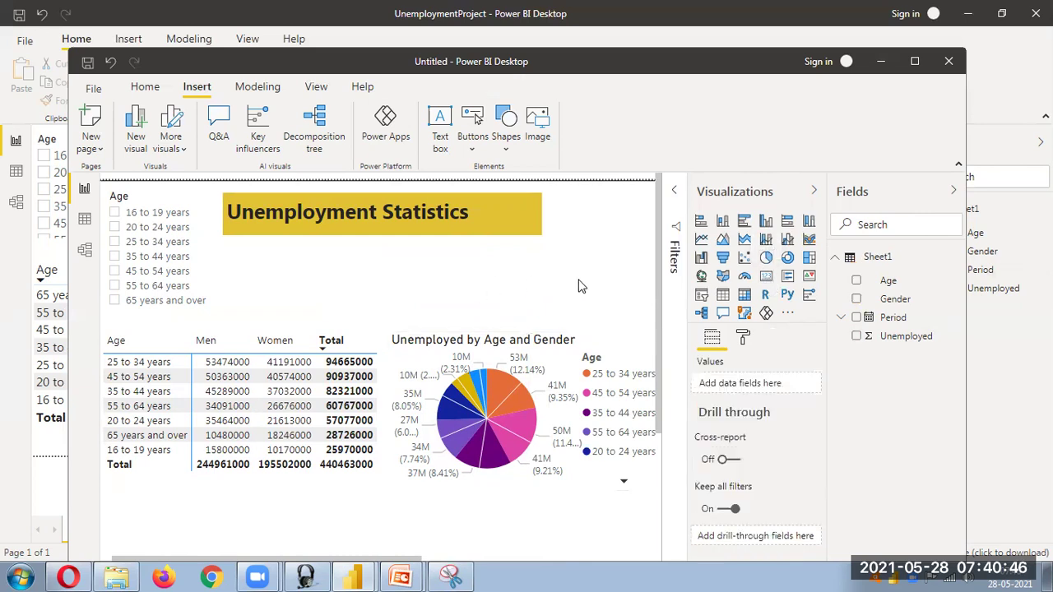
{"action": "left_click", "coordinate": [766, 280]}
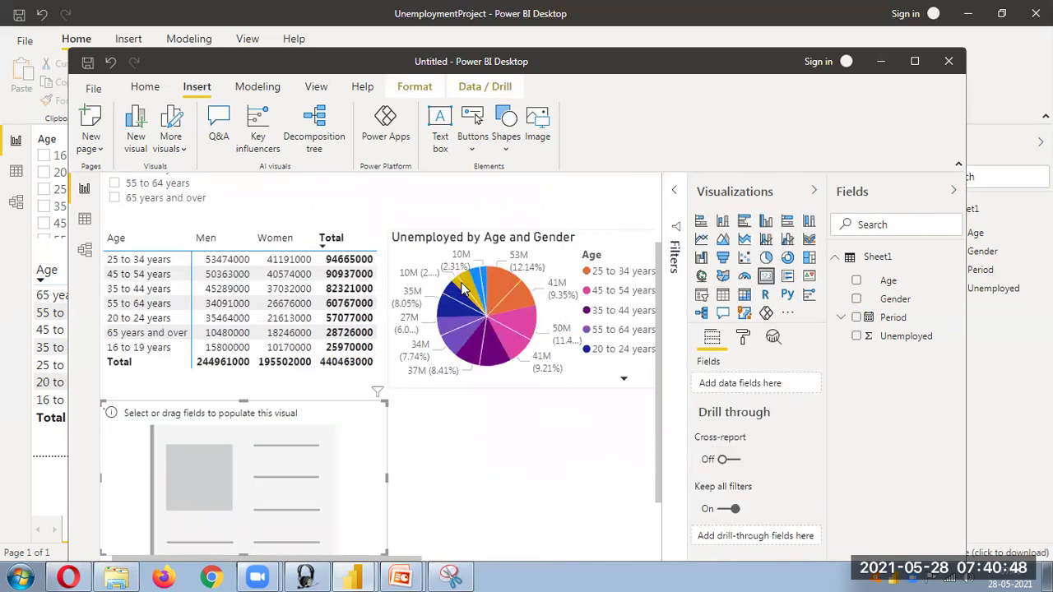
{"action": "left_click_drag", "start_coordinate": [359, 420], "coordinate": [401, 278]}
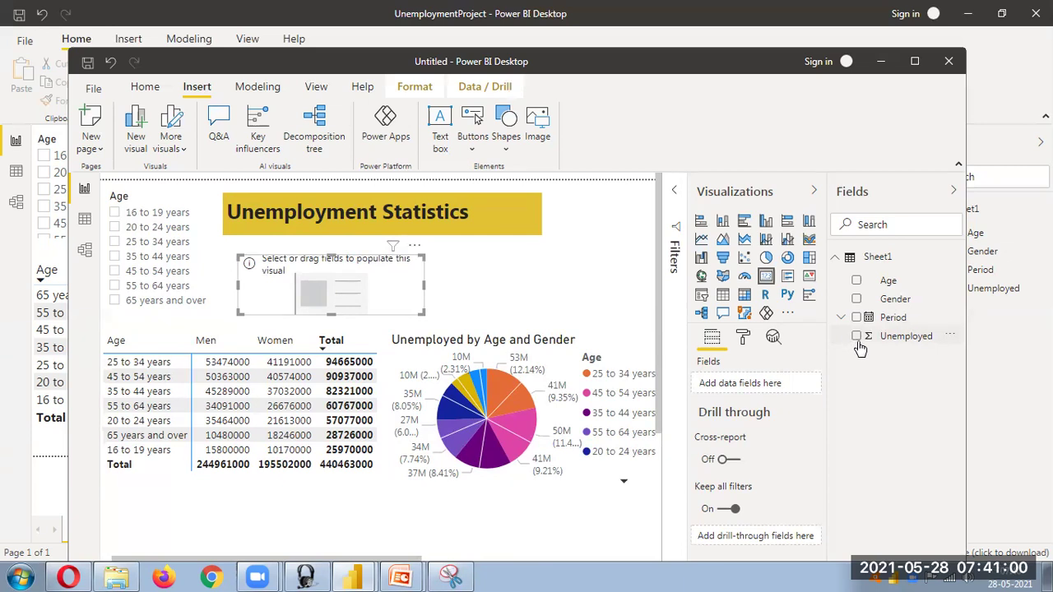
{"action": "left_click_drag", "start_coordinate": [888, 339], "coordinate": [333, 290]}
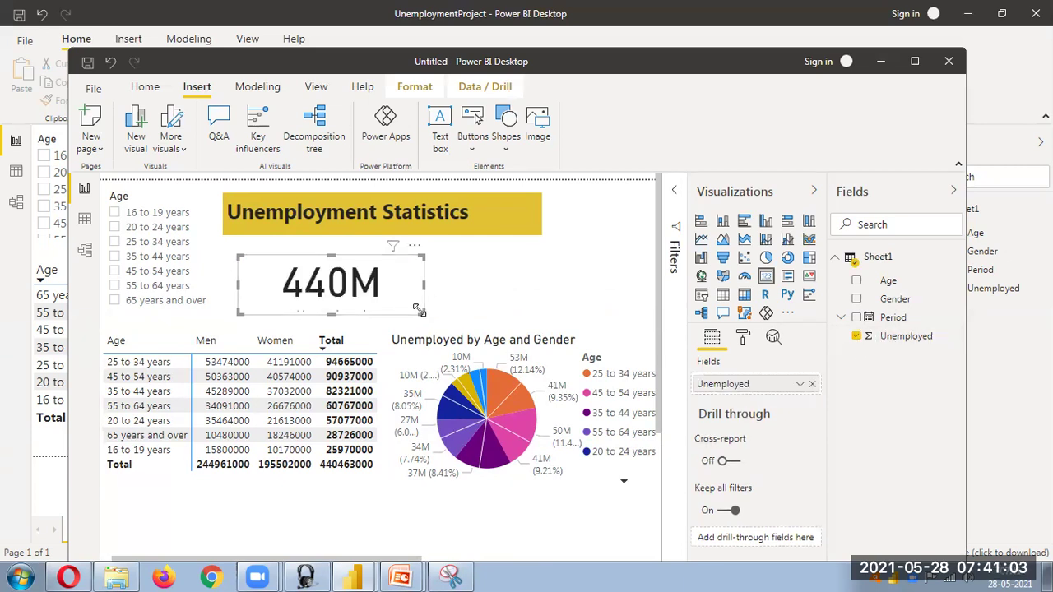
Step: Test the Age slicer by filtering the report to 16 to 19 years, 20 to 24 years and 45 to 54 years in turn
{"action": "left_click", "coordinate": [116, 213]}
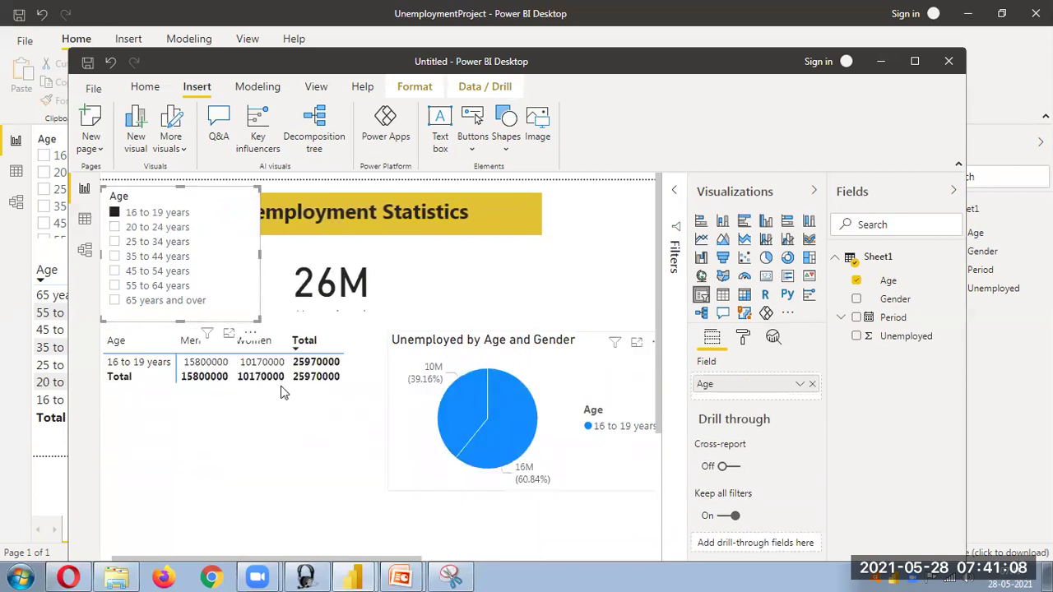
{"action": "left_click", "coordinate": [116, 228]}
{"action": "left_click", "coordinate": [115, 271]}
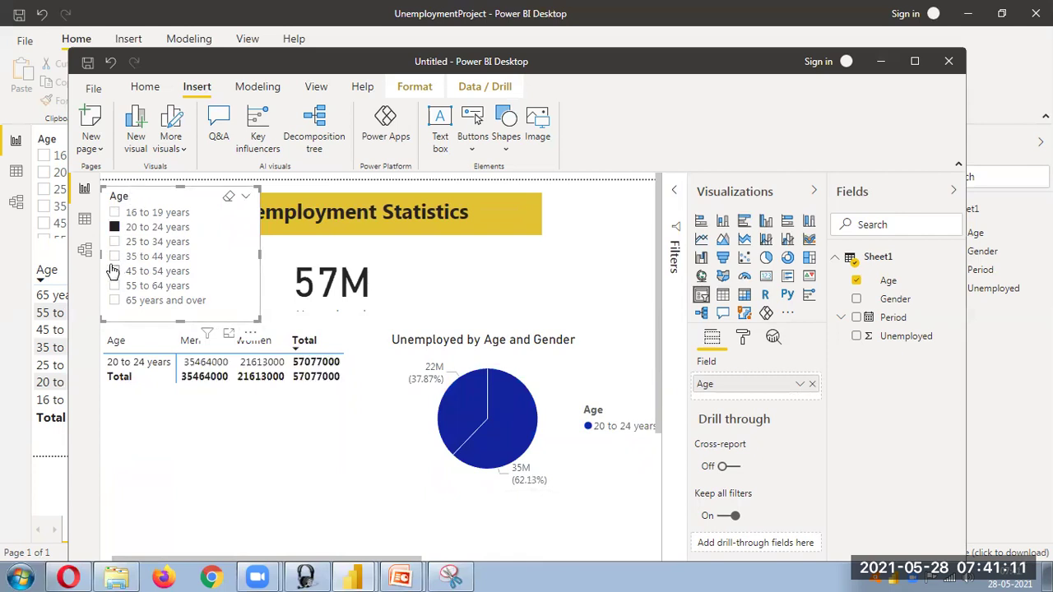
Step: Switch the Age slicer to the Dropdown style and filter the report to 25 to 34 years
{"action": "left_click", "coordinate": [245, 199]}
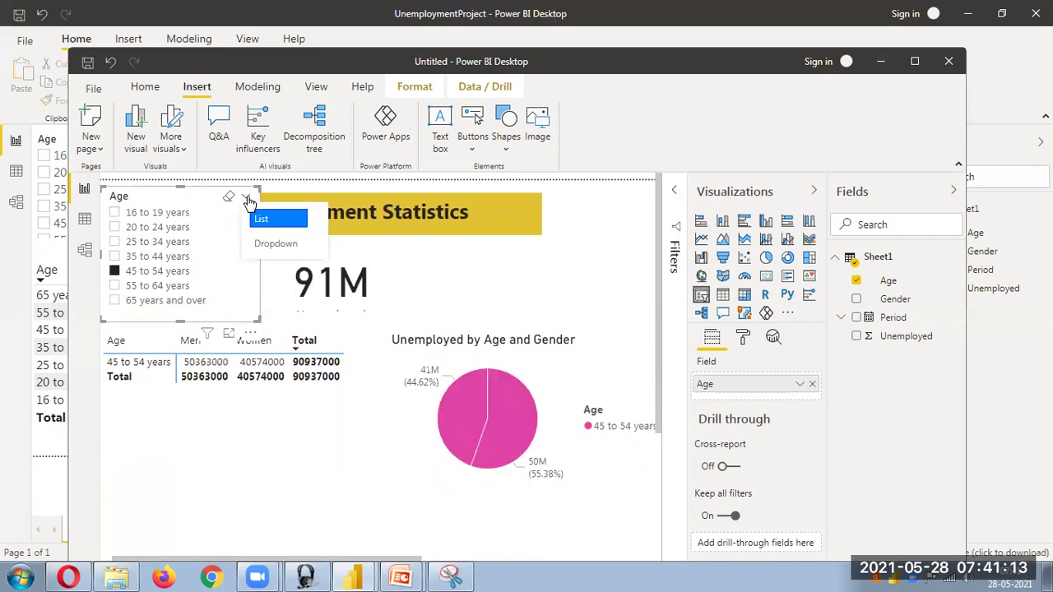
{"action": "left_click", "coordinate": [275, 243]}
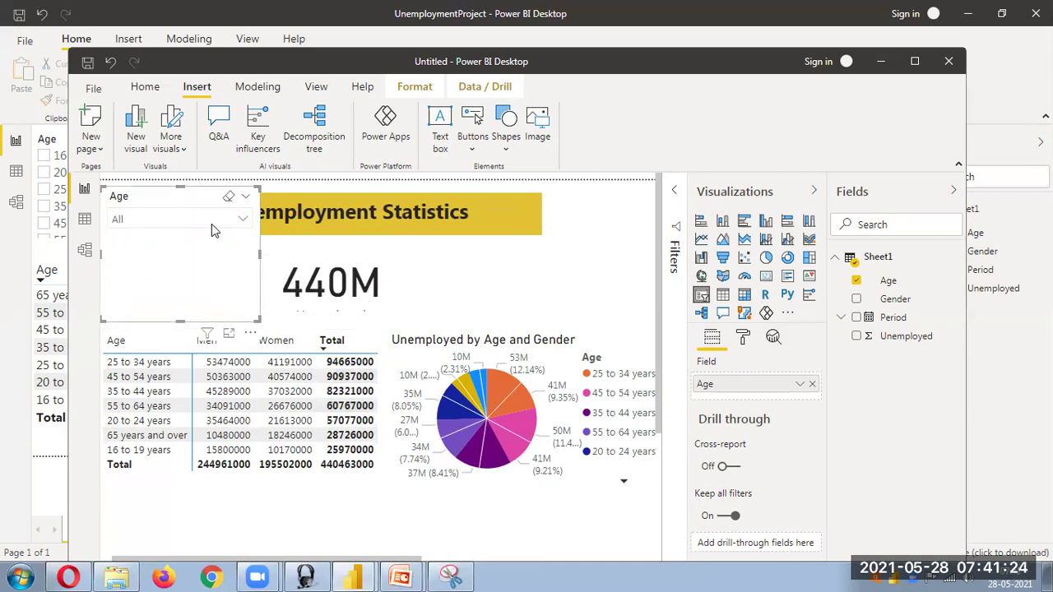
{"action": "left_click", "coordinate": [243, 220]}
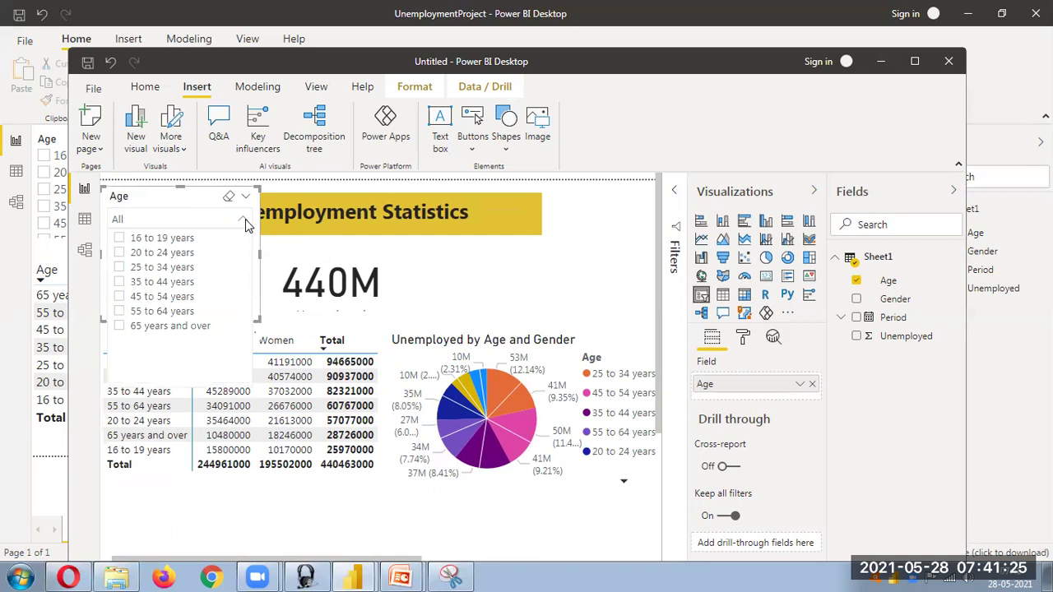
{"action": "left_click", "coordinate": [160, 272]}
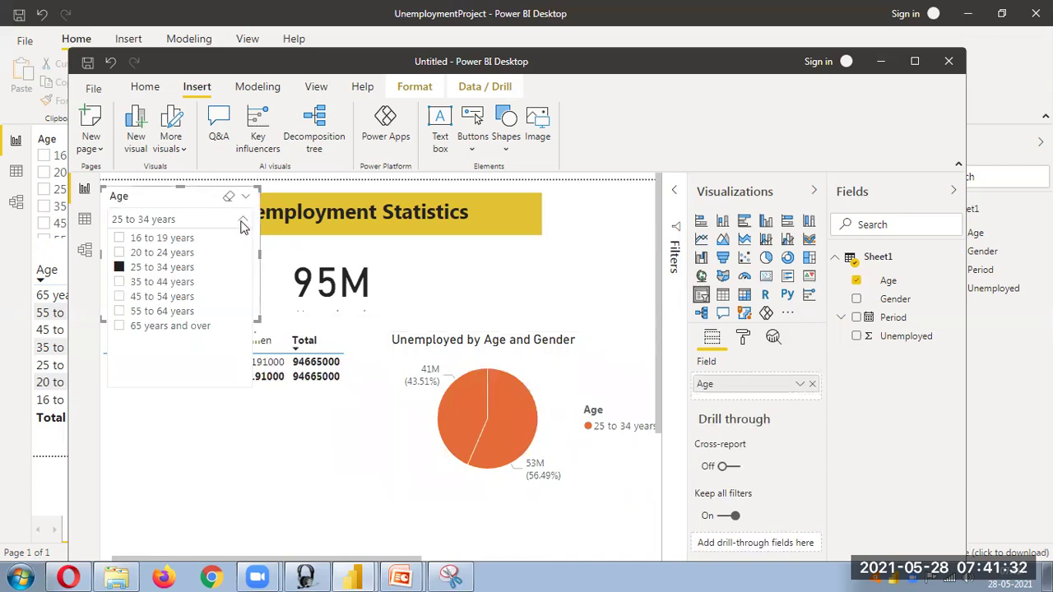
Step: Return the Age slicer to the List style
{"action": "left_click", "coordinate": [245, 197]}
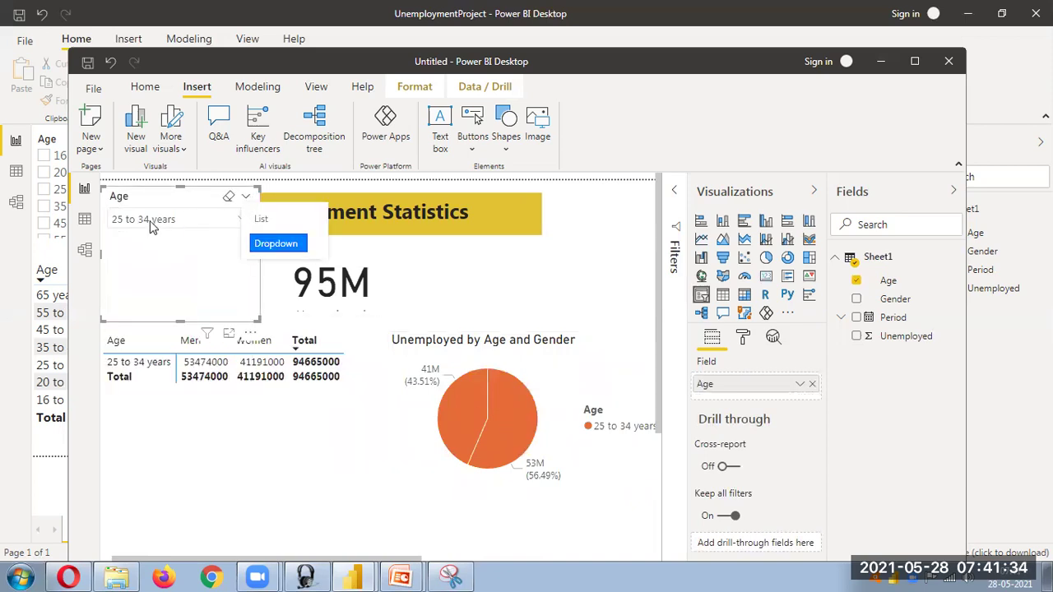
{"action": "left_click", "coordinate": [282, 246]}
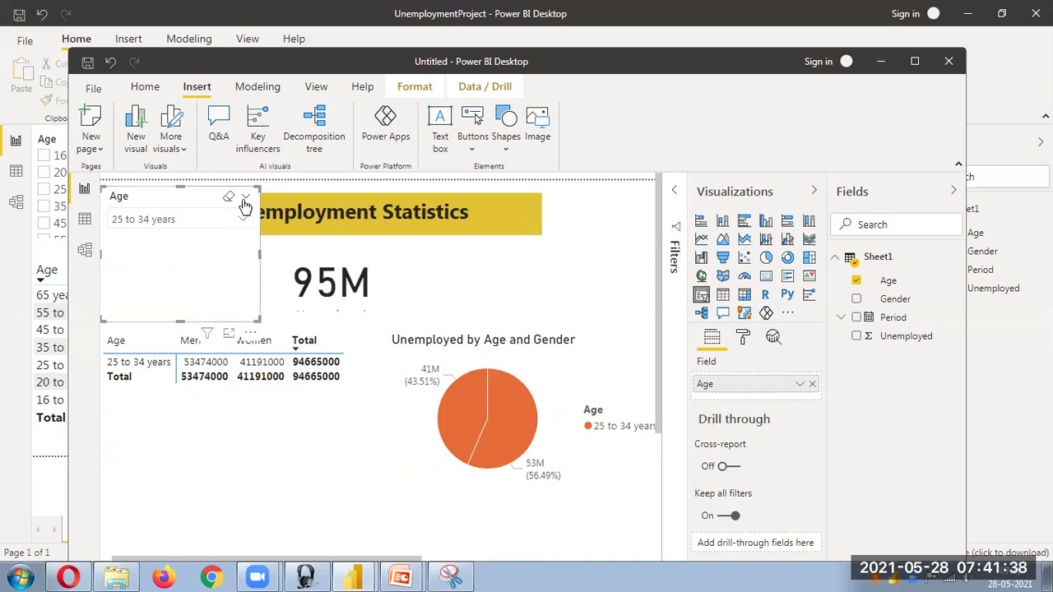
{"action": "left_click", "coordinate": [244, 201]}
{"action": "left_click", "coordinate": [271, 245]}
{"action": "left_click", "coordinate": [247, 202]}
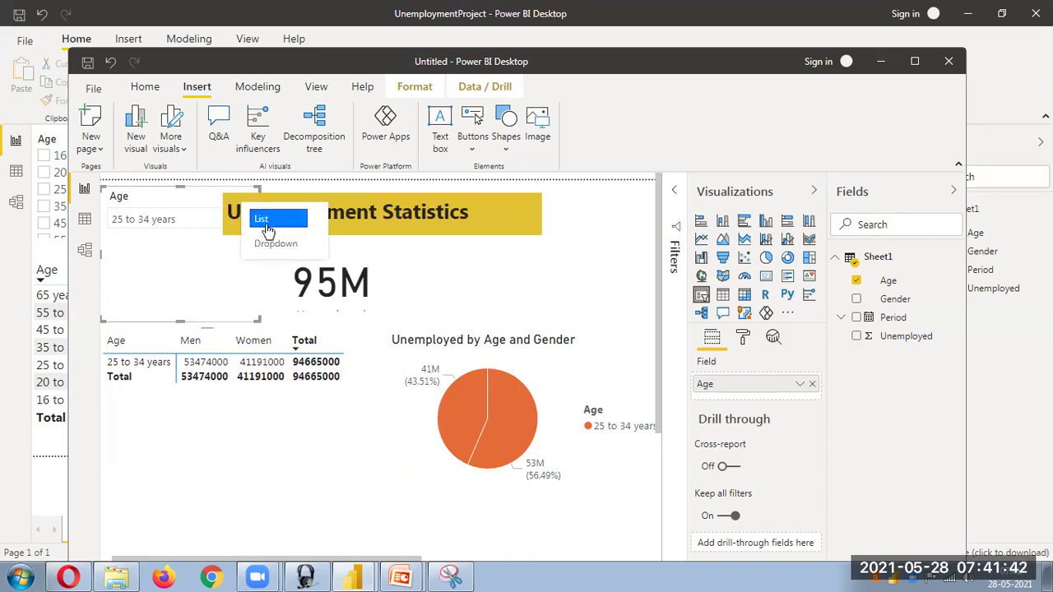
{"action": "left_click", "coordinate": [269, 221]}
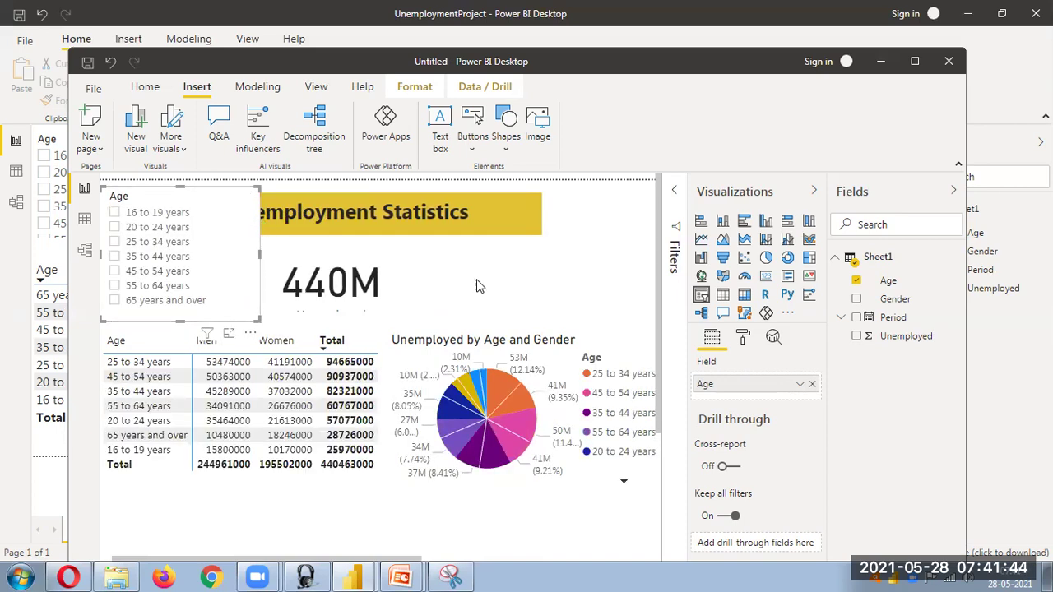
Step: Add a clustered bar chart below the matrix with Age as axis, Gender as legend and Unemployed as values
{"action": "left_click", "coordinate": [525, 289]}
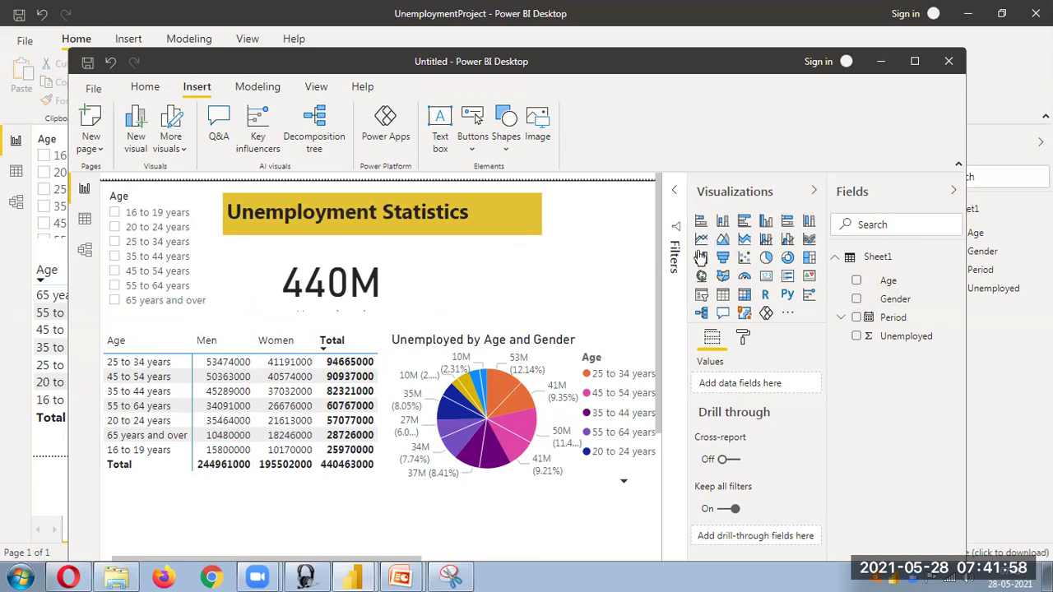
{"action": "left_click_drag", "start_coordinate": [661, 286], "coordinate": [663, 380]}
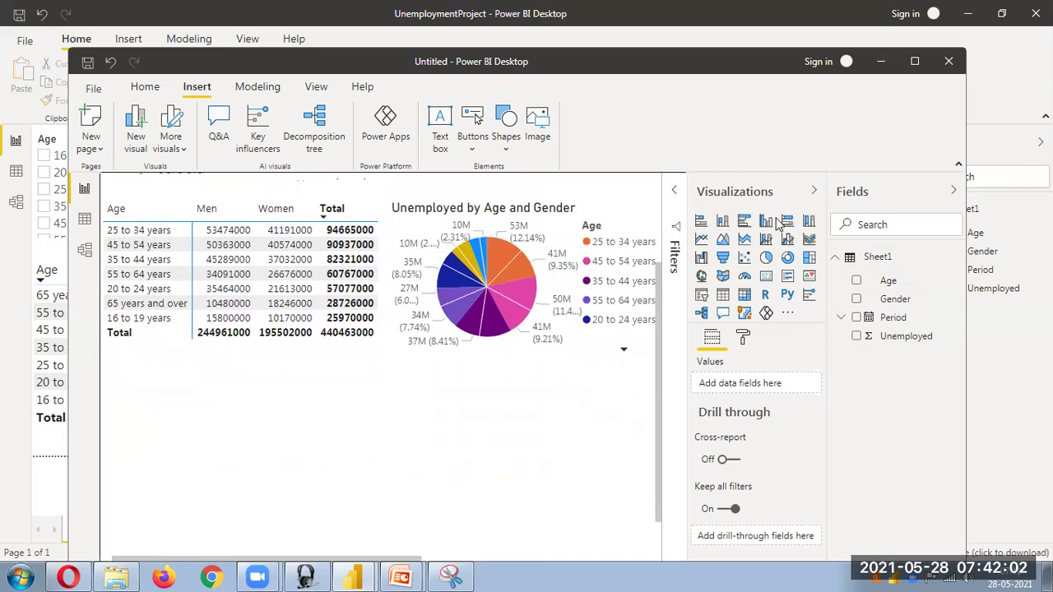
{"action": "left_click", "coordinate": [744, 221]}
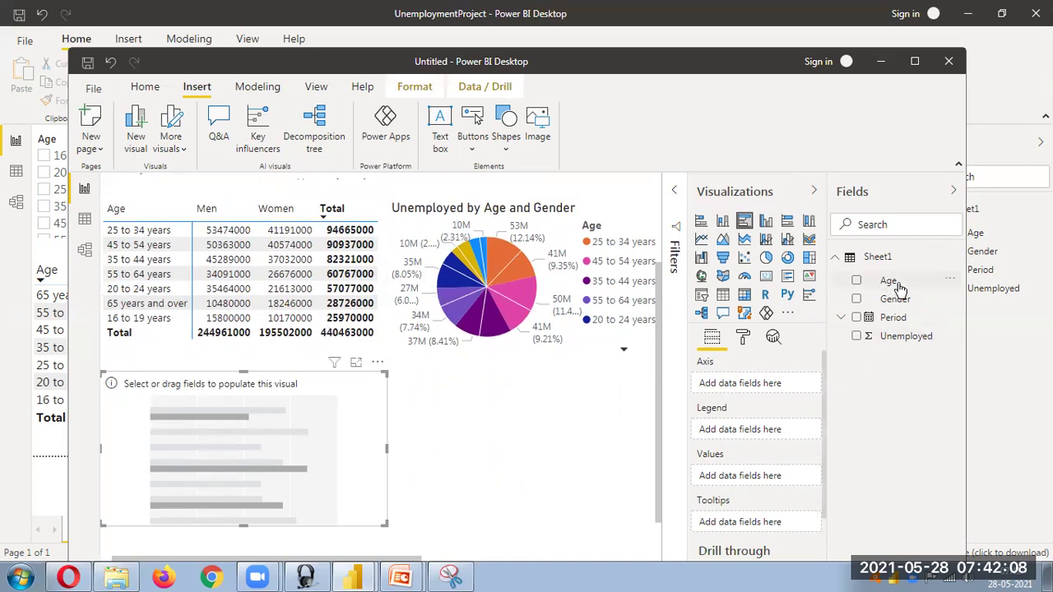
{"action": "left_click_drag", "start_coordinate": [899, 288], "coordinate": [769, 393]}
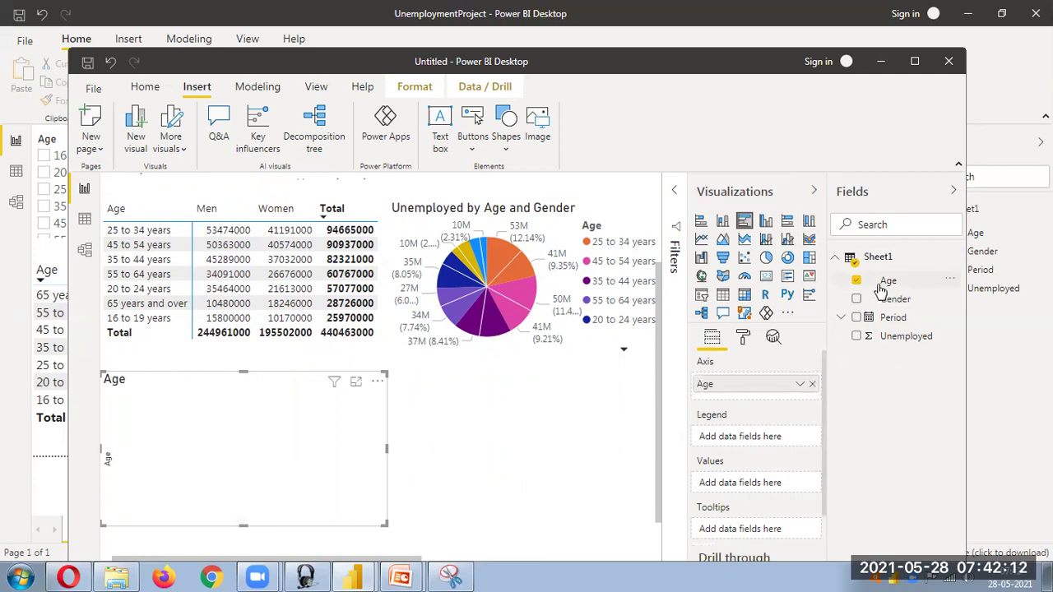
{"action": "left_click_drag", "start_coordinate": [887, 300], "coordinate": [748, 437]}
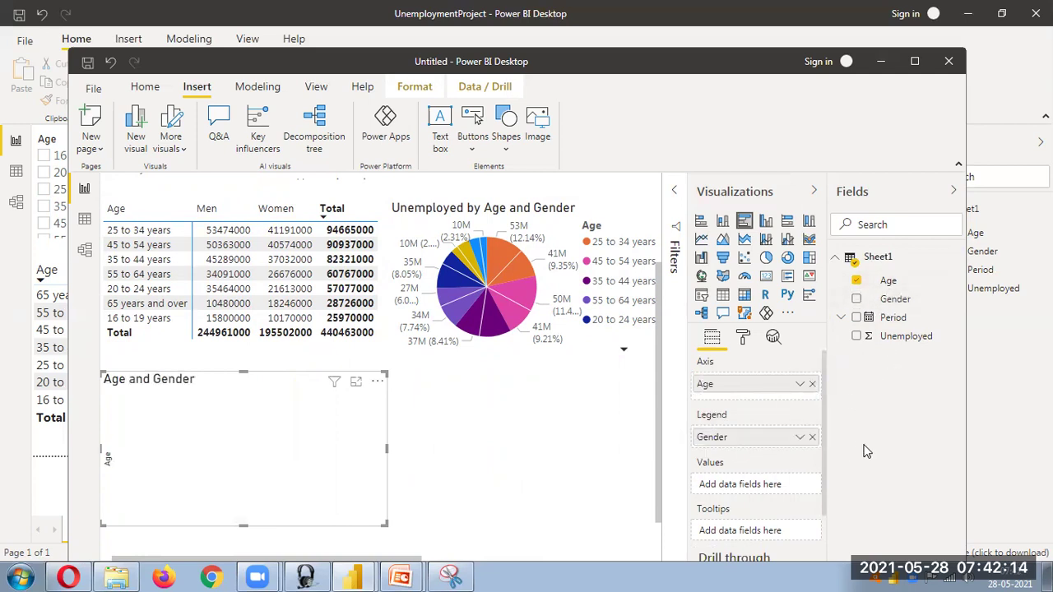
{"action": "left_click_drag", "start_coordinate": [888, 338], "coordinate": [764, 494]}
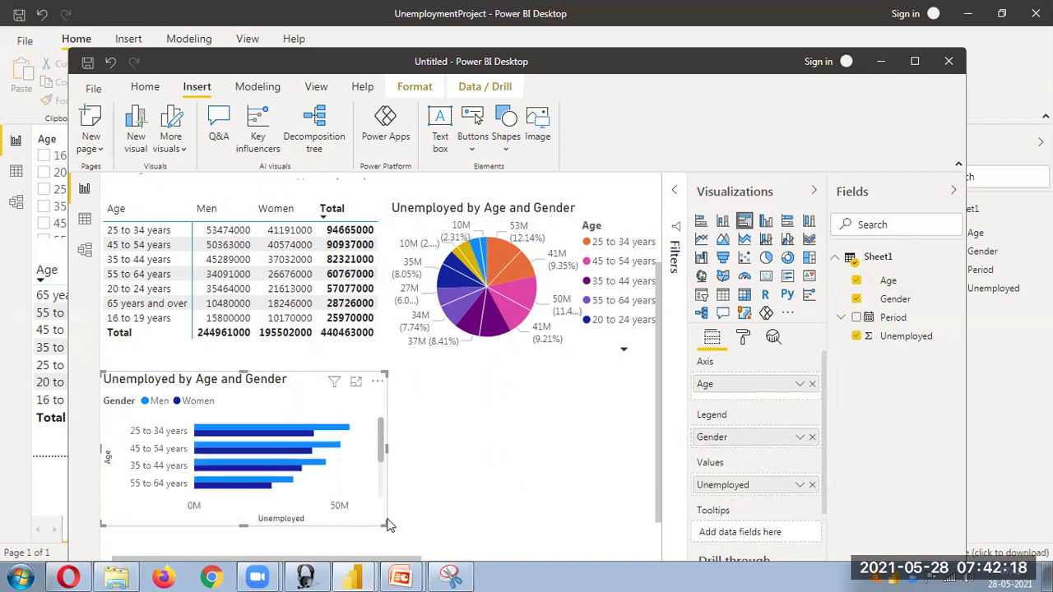
Step: Enlarge the clustered bar chart until most age groups fit, and check the details of the 25 to 34 years Men bar
{"action": "scroll", "coordinate": [460, 536], "scroll_direction": "down", "scroll_amount": 1}
{"action": "left_click_drag", "start_coordinate": [461, 534], "coordinate": [513, 559]}
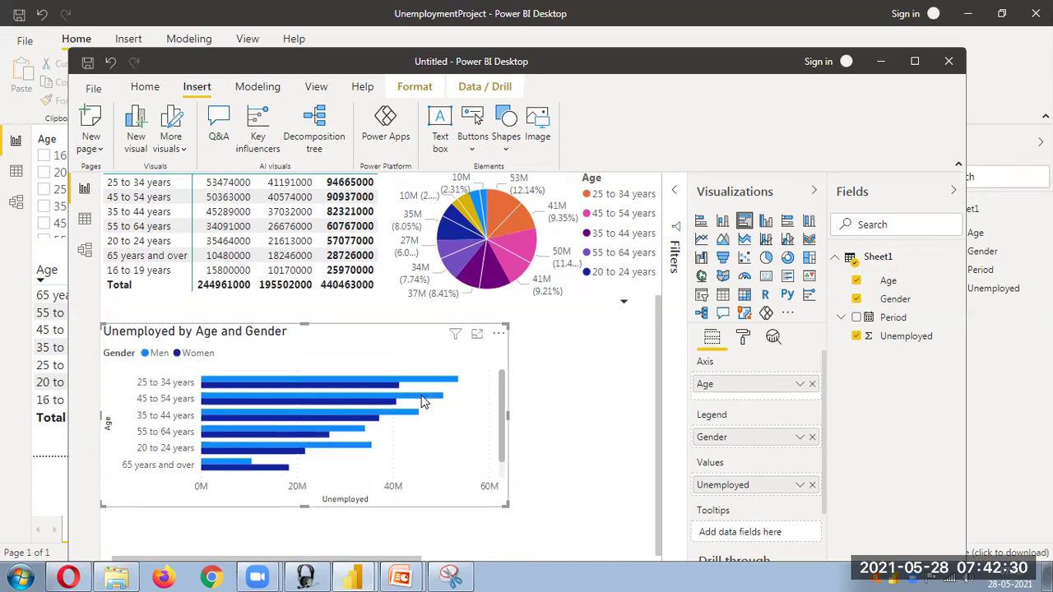
{"action": "mouse_move", "coordinate": [457, 383]}
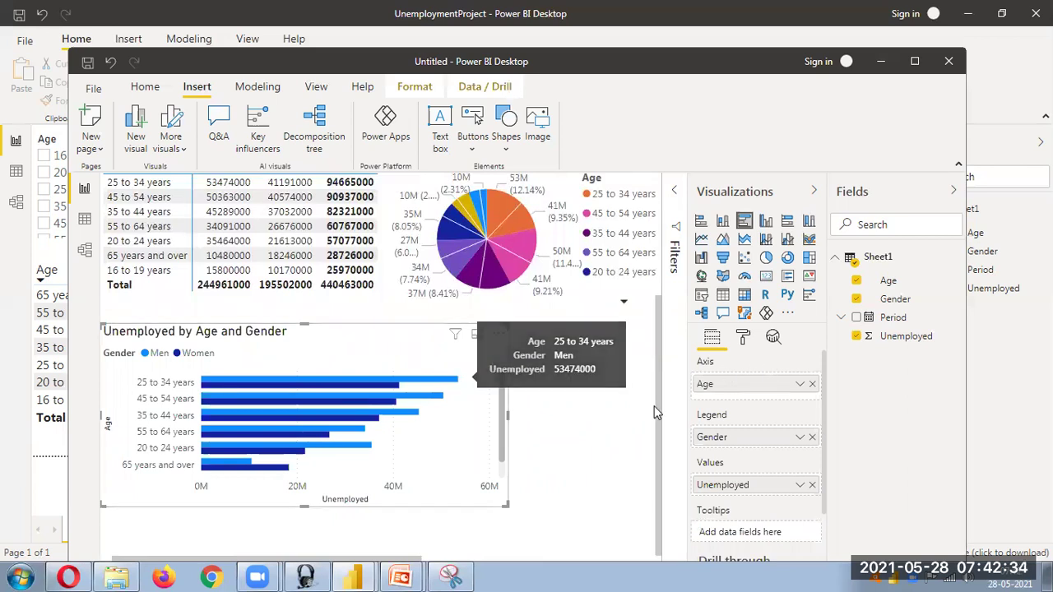
{"action": "left_click", "coordinate": [674, 266]}
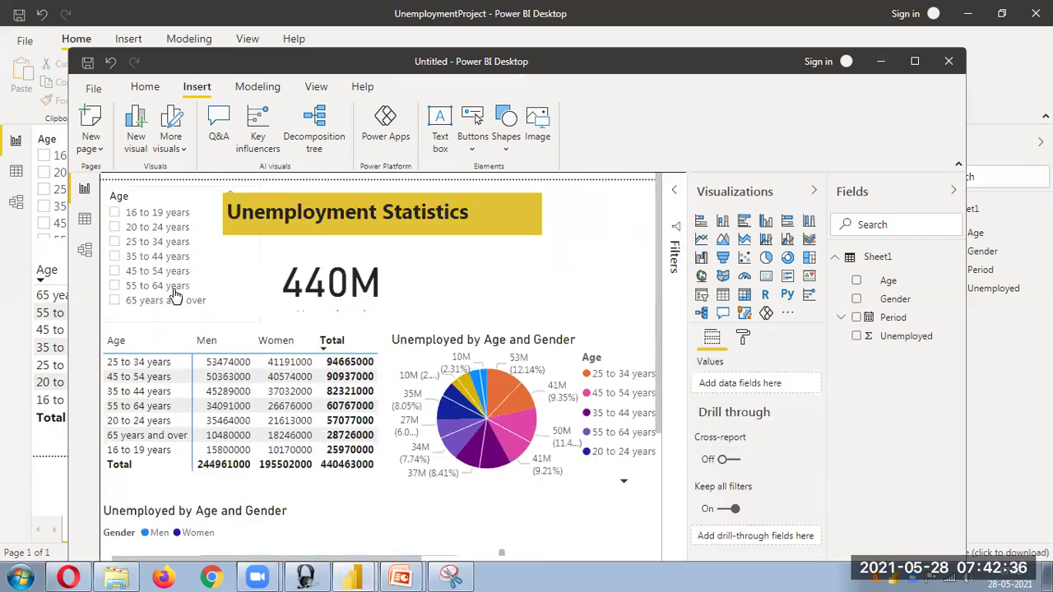
Step: Give the pie chart's title a light yellow background colour
{"action": "left_click", "coordinate": [482, 342]}
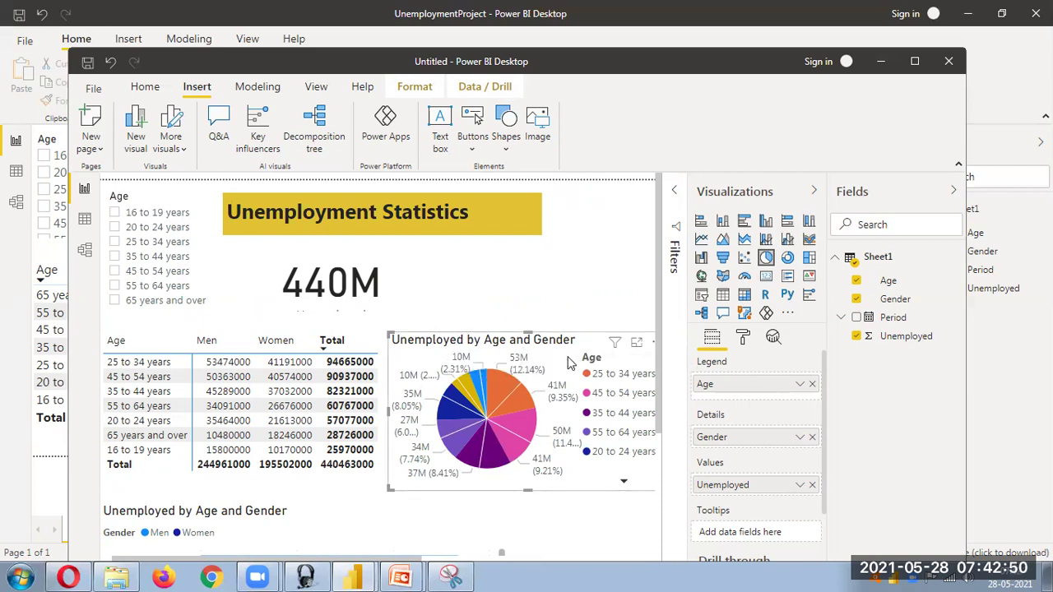
{"action": "left_click", "coordinate": [742, 339]}
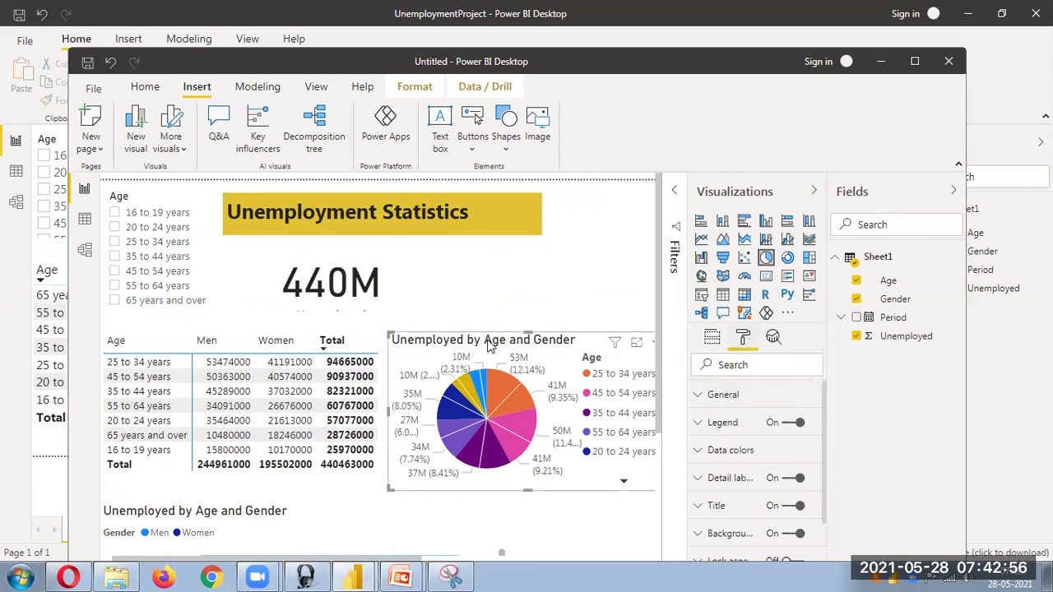
{"action": "left_click", "coordinate": [697, 510]}
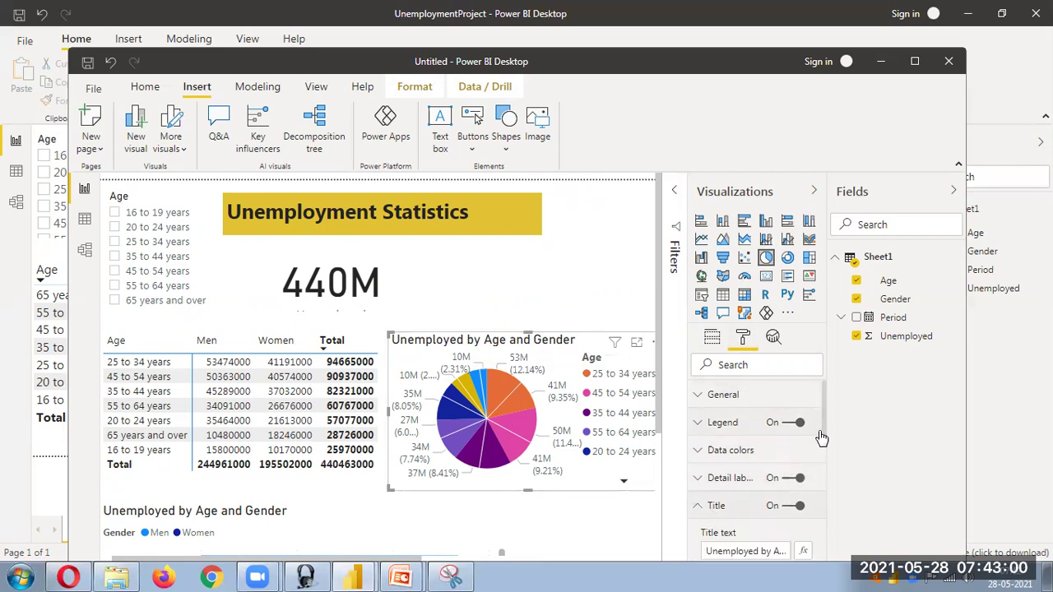
{"action": "left_click_drag", "start_coordinate": [824, 418], "coordinate": [812, 498]}
{"action": "left_click", "coordinate": [724, 462]}
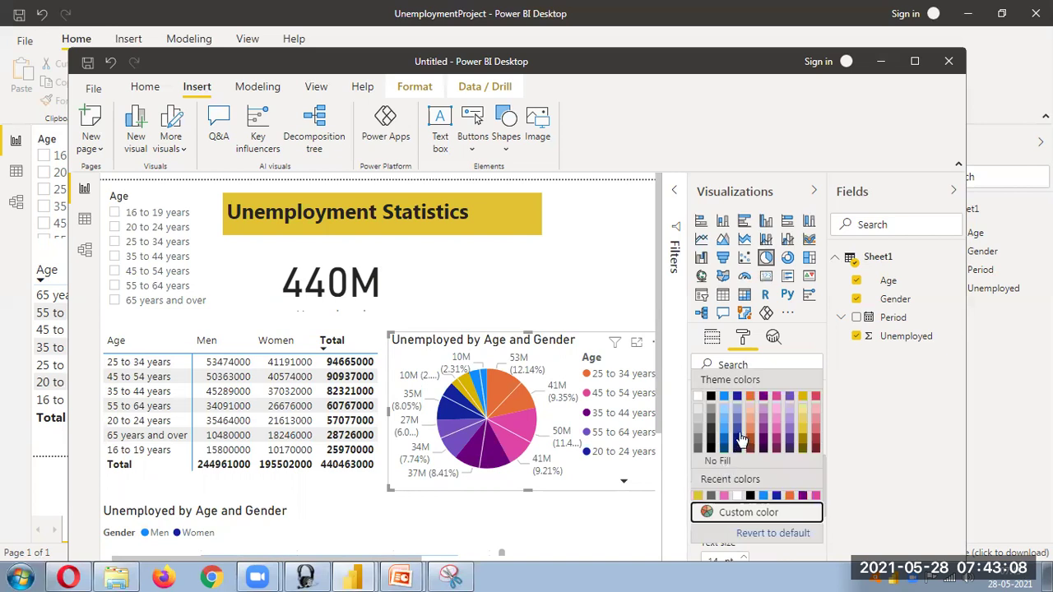
{"action": "left_click", "coordinate": [804, 421]}
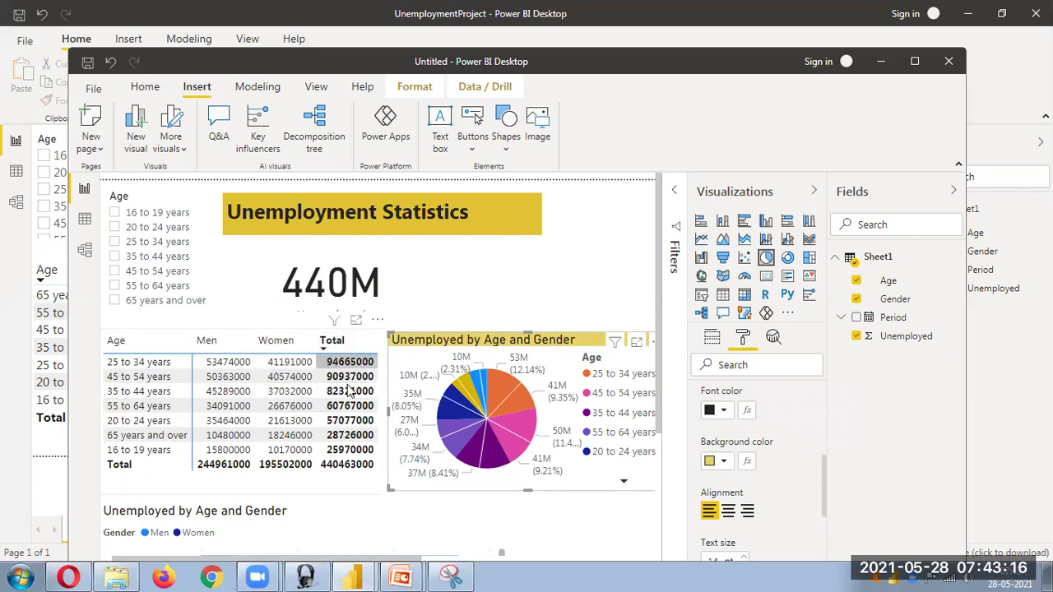
Step: Set the pie chart title's font colour to white and its background colour to dark purple
{"action": "left_click", "coordinate": [724, 414]}
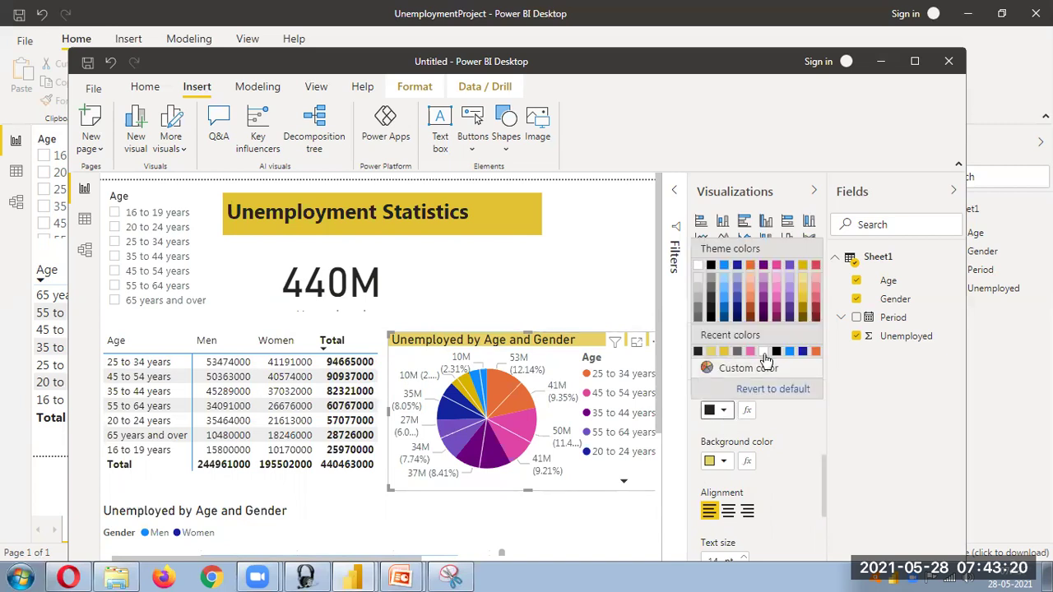
{"action": "left_click", "coordinate": [764, 354]}
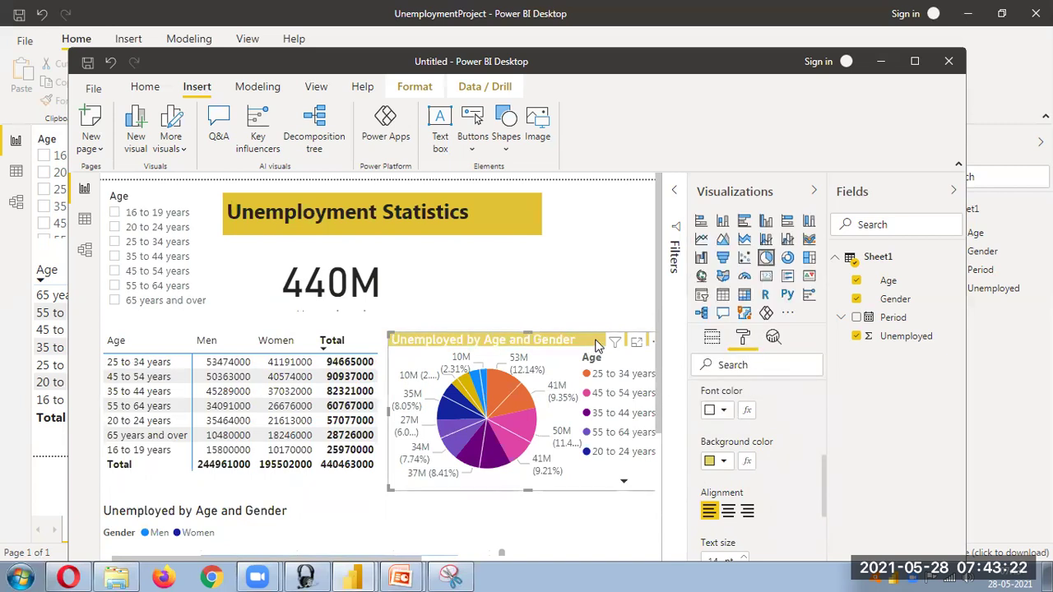
{"action": "left_click", "coordinate": [724, 462]}
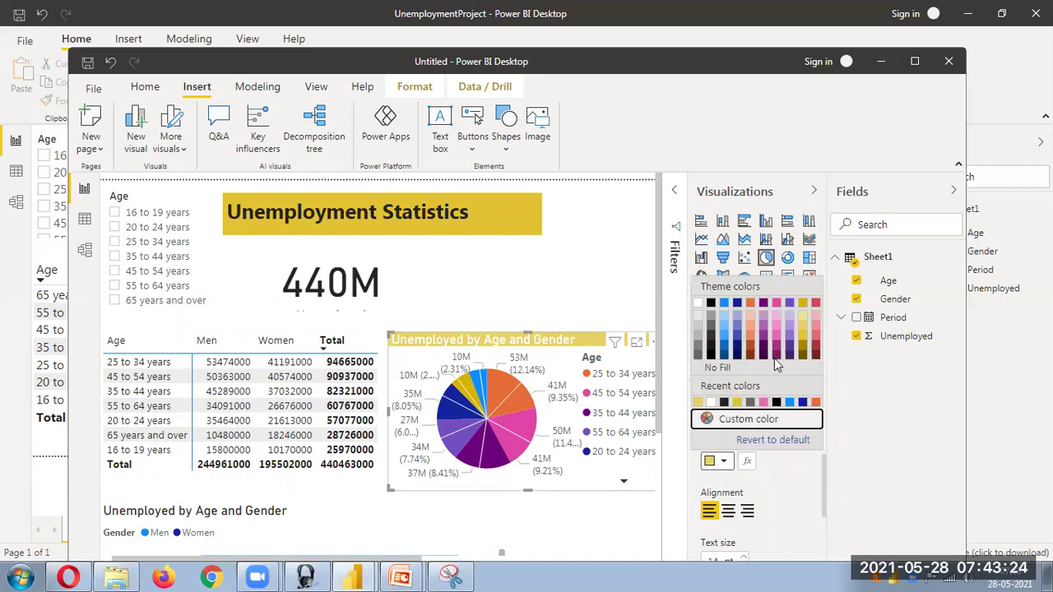
{"action": "left_click", "coordinate": [764, 354]}
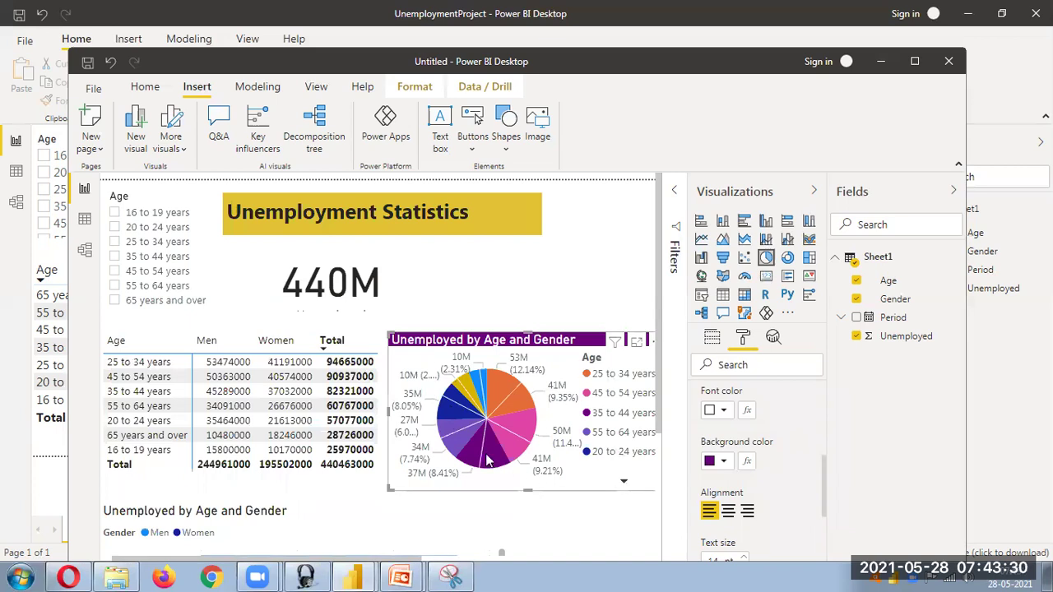
Step: Give the Age slicer's header a dark purple background colour
{"action": "left_click", "coordinate": [214, 224]}
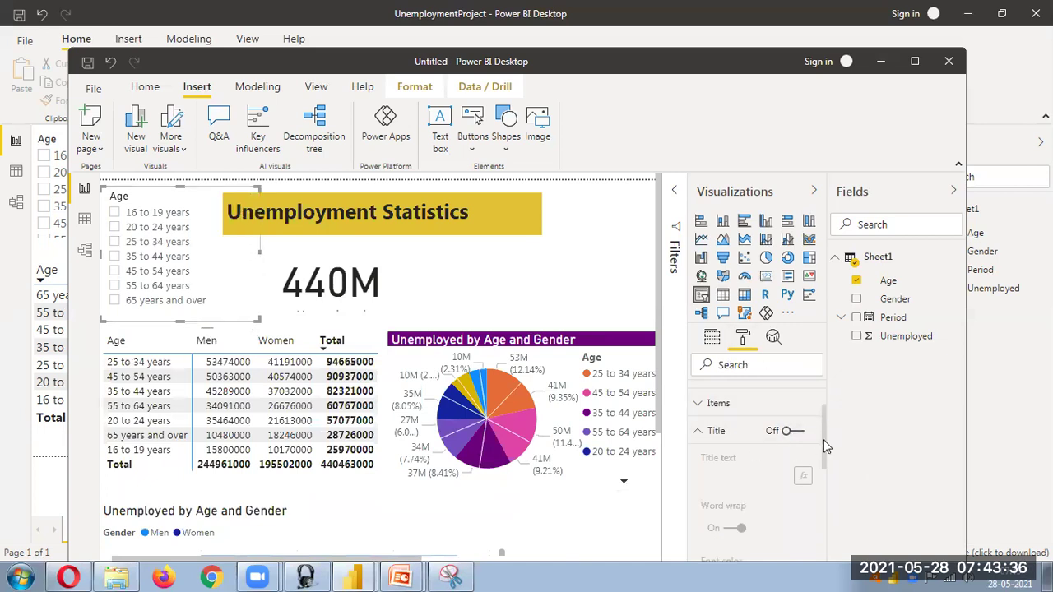
{"action": "mouse_move", "coordinate": [825, 424]}
{"action": "left_mouse_down"}
{"action": "mouse_move", "coordinate": [821, 448]}
{"action": "mouse_move", "coordinate": [823, 411]}
{"action": "left_mouse_up"}
{"action": "left_click", "coordinate": [699, 451]}
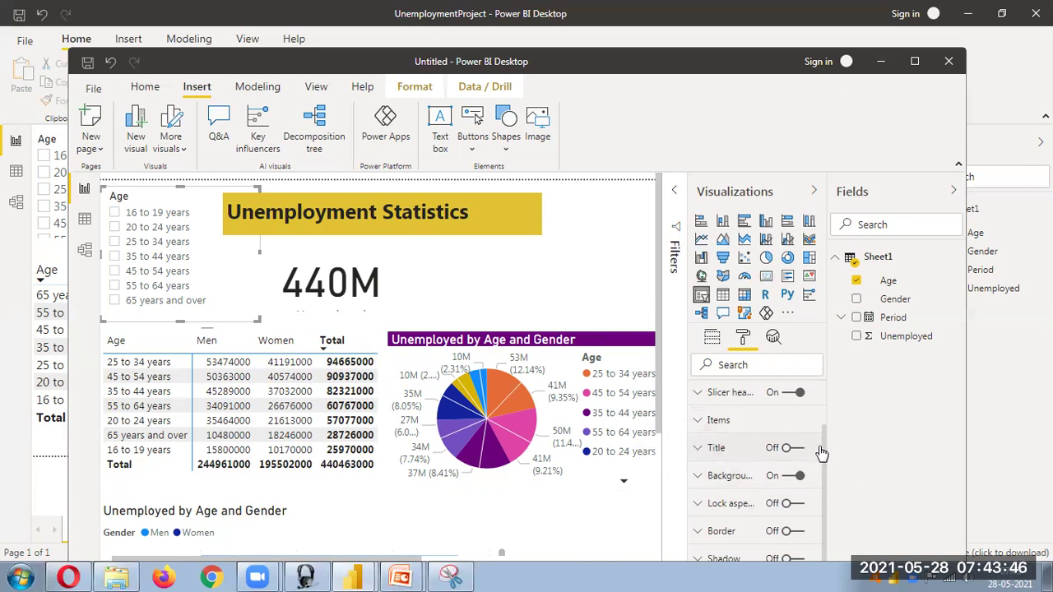
{"action": "left_click", "coordinate": [698, 392]}
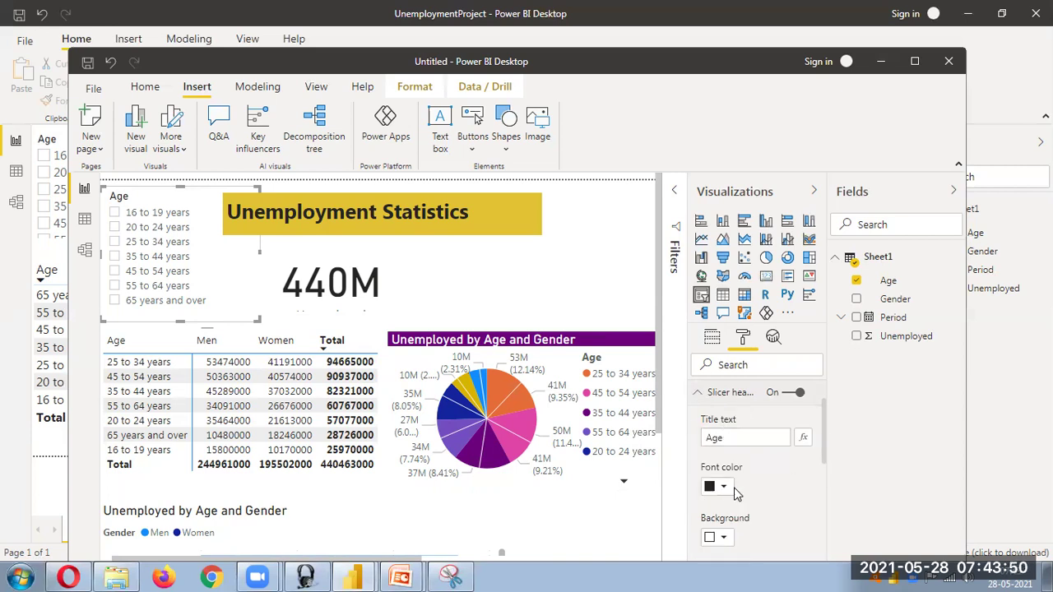
{"action": "left_click", "coordinate": [726, 541]}
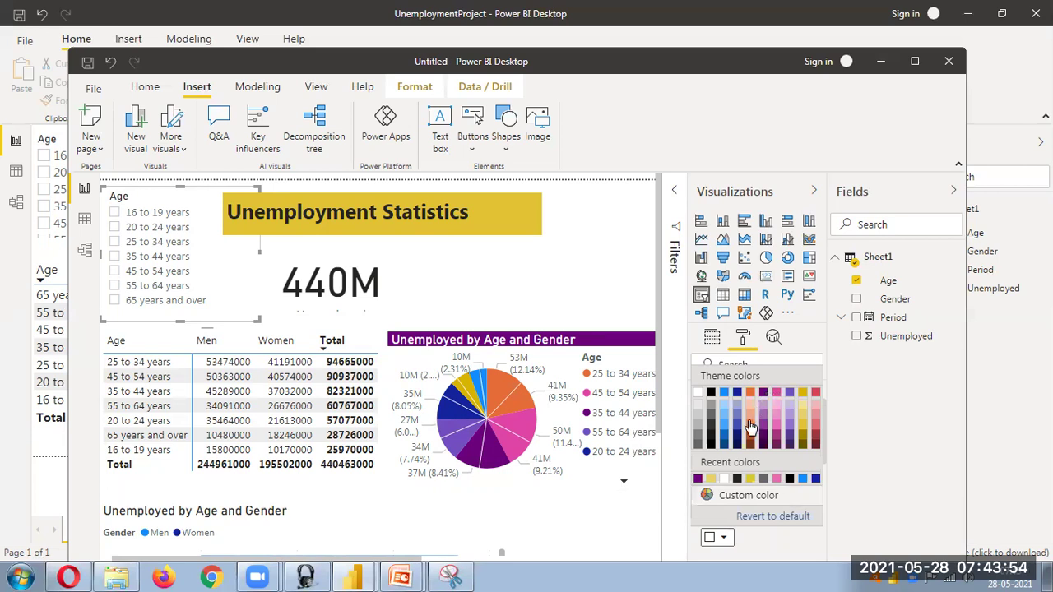
{"action": "left_click", "coordinate": [768, 400]}
Step: Set the font colour of the Age slicer's header to white
{"action": "left_click", "coordinate": [723, 487]}
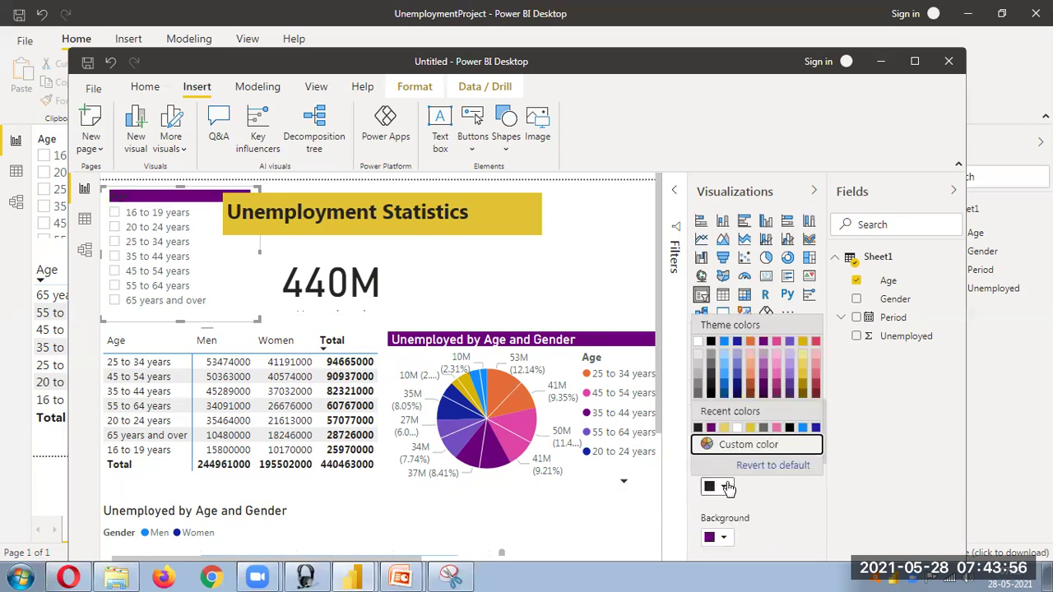
{"action": "left_click", "coordinate": [726, 488]}
{"action": "left_click", "coordinate": [726, 488]}
{"action": "left_click", "coordinate": [738, 428]}
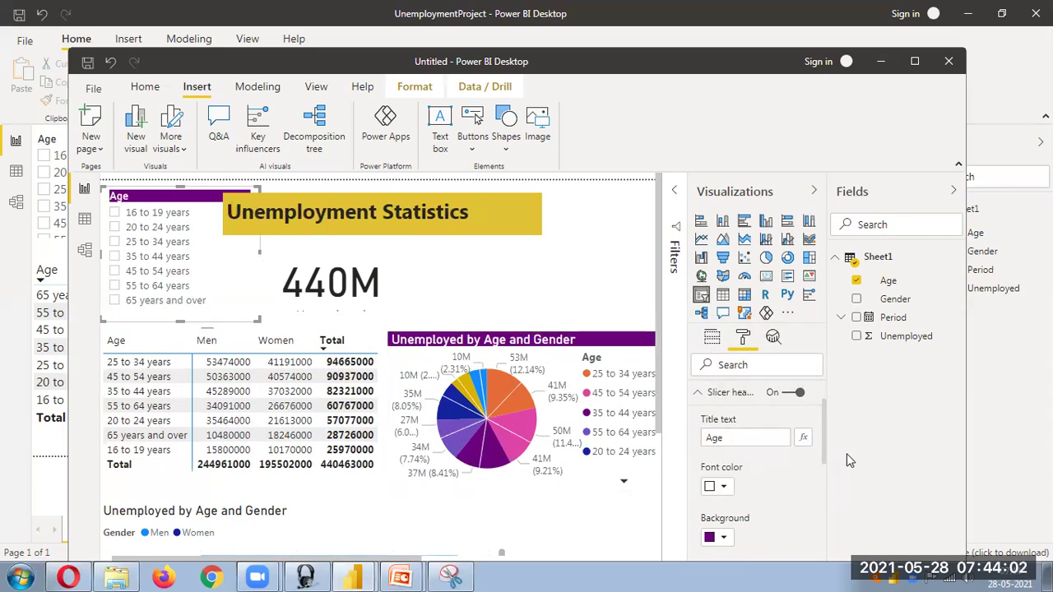
{"action": "mouse_move", "coordinate": [824, 448]}
{"action": "left_mouse_down"}
{"action": "mouse_move", "coordinate": [819, 550]}
{"action": "mouse_move", "coordinate": [826, 481]}
{"action": "mouse_move", "coordinate": [815, 522]}
{"action": "mouse_move", "coordinate": [815, 483]}
{"action": "mouse_move", "coordinate": [827, 423]}
{"action": "mouse_move", "coordinate": [820, 451]}
{"action": "left_mouse_up"}
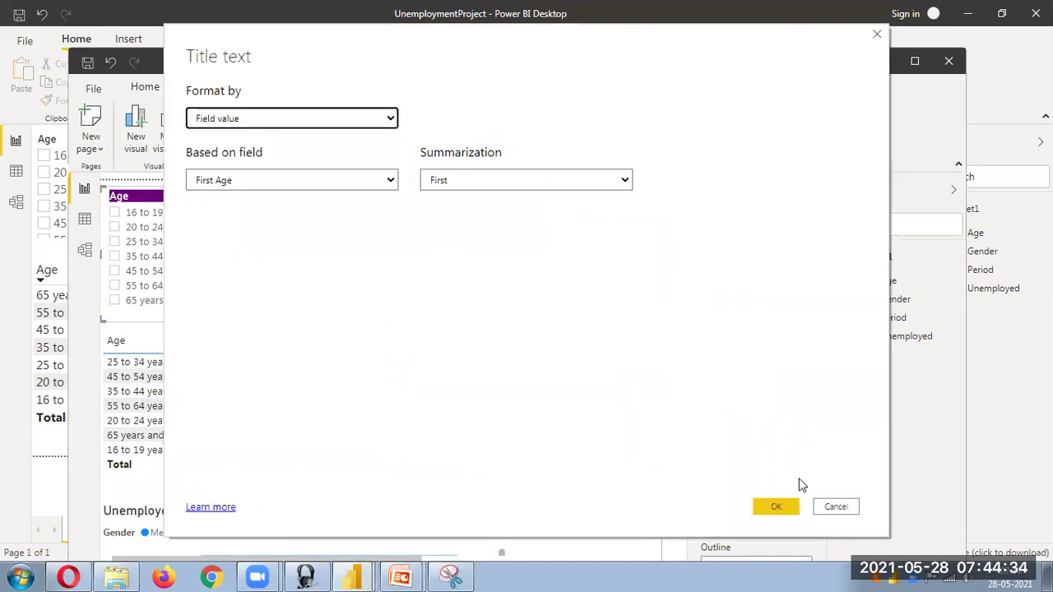
{"action": "left_click", "coordinate": [834, 506]}
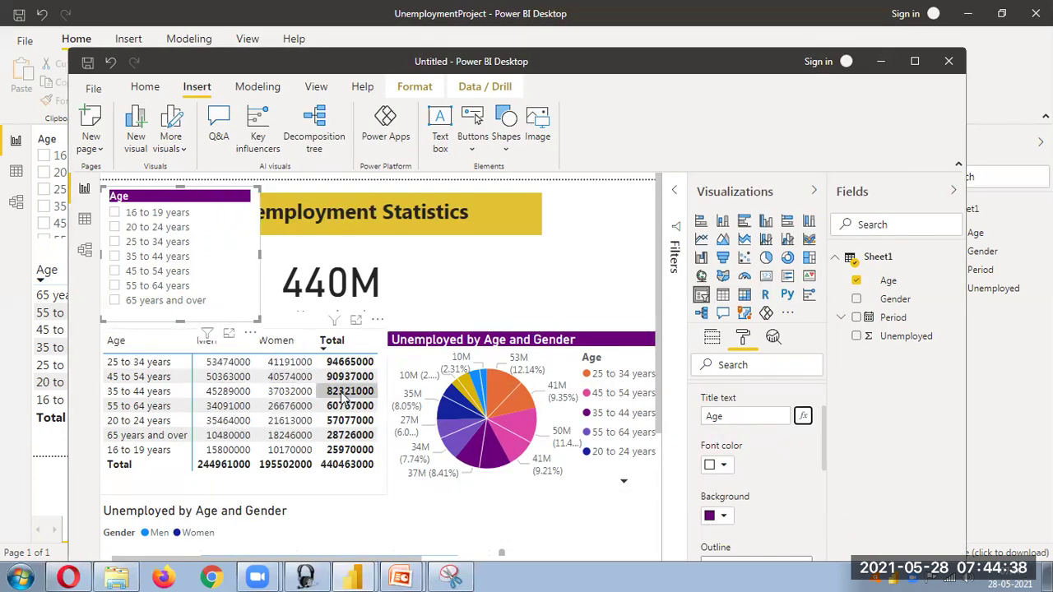
{"action": "left_click", "coordinate": [379, 322]}
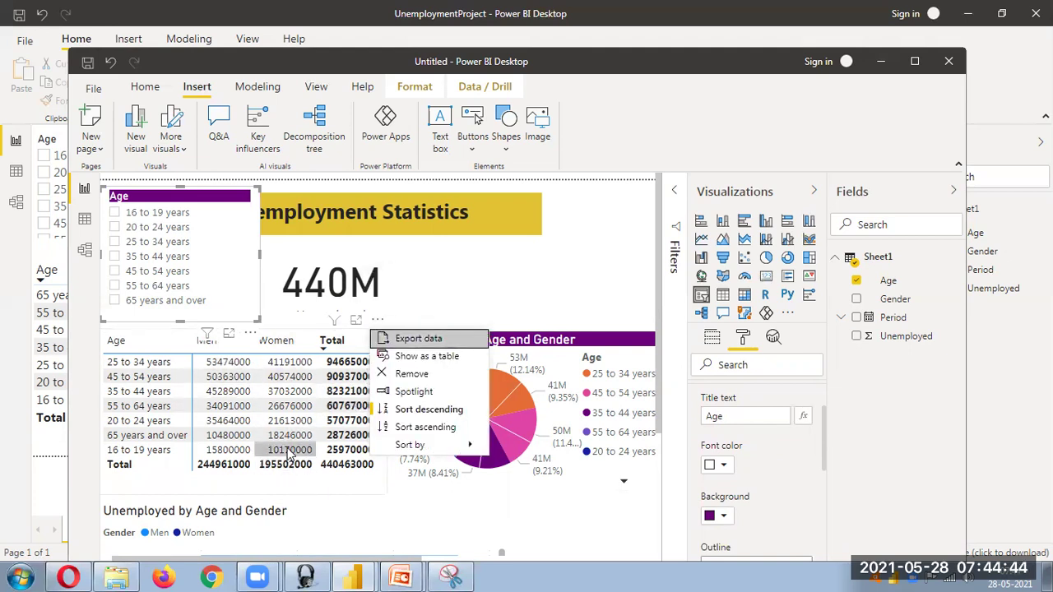
{"action": "left_click", "coordinate": [252, 336]}
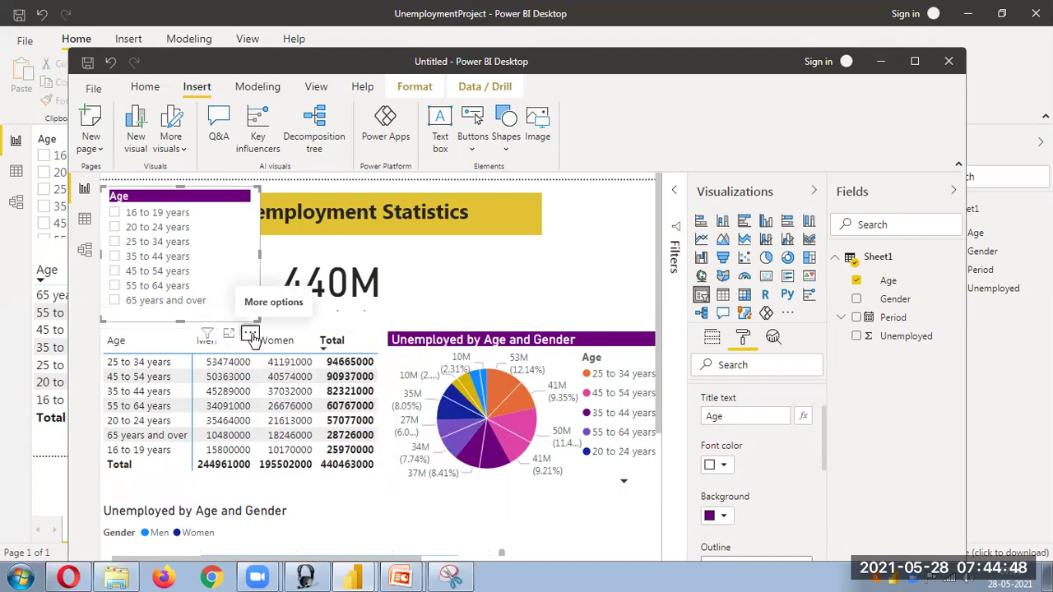
{"action": "left_click", "coordinate": [251, 336]}
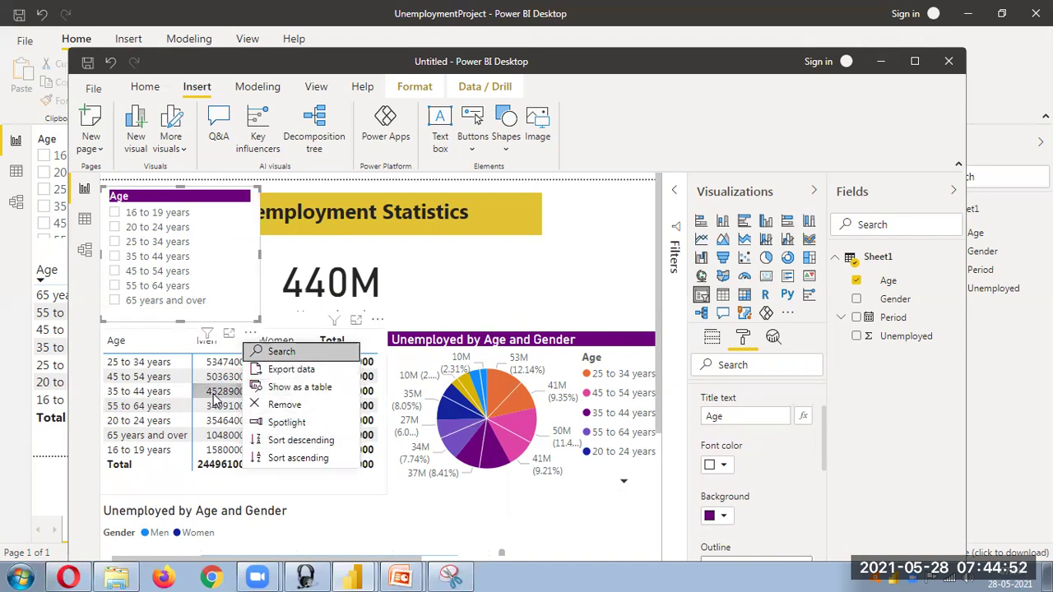
{"action": "left_click", "coordinate": [640, 286]}
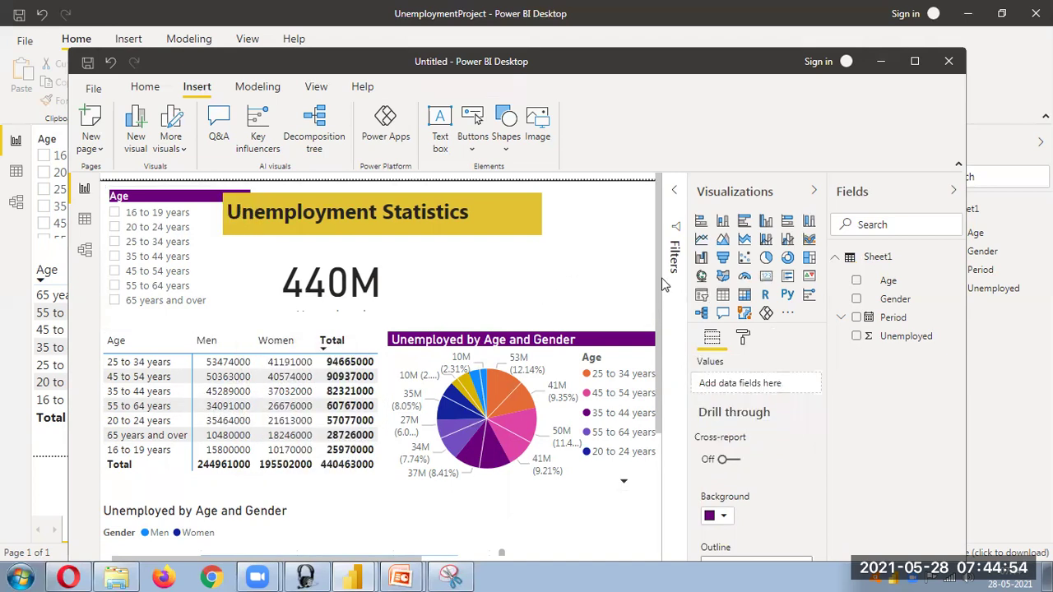
Step: Cross-filter the report by the 25 to 34 years Men bar in the clustered bar chart and view the filtered visuals
{"action": "scroll", "coordinate": [650, 441], "scroll_direction": "down", "scroll_amount": 3}
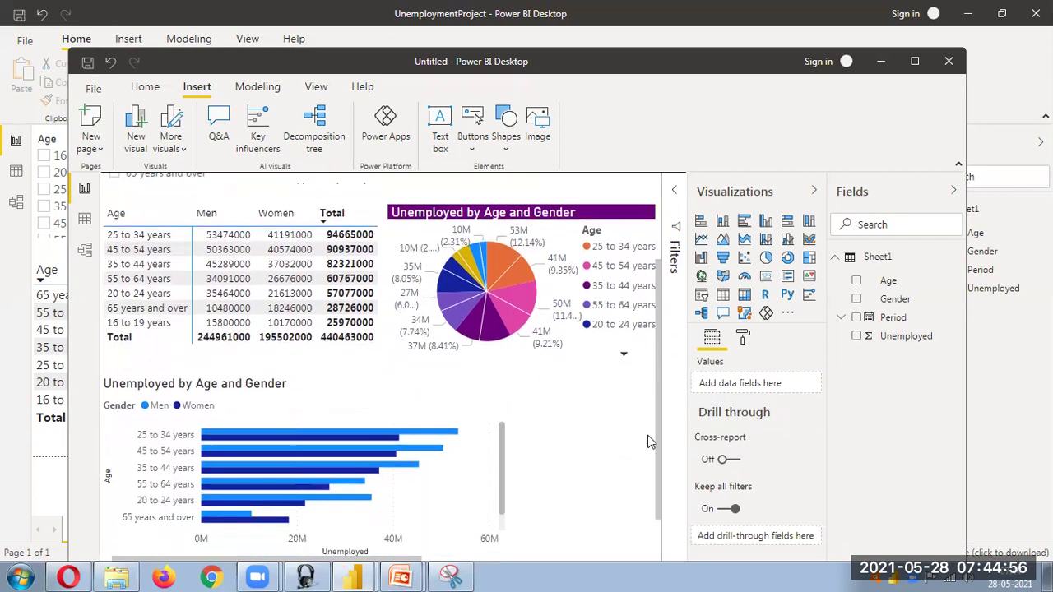
{"action": "scroll", "coordinate": [650, 442], "scroll_direction": "down", "scroll_amount": 1}
{"action": "left_click", "coordinate": [441, 392]}
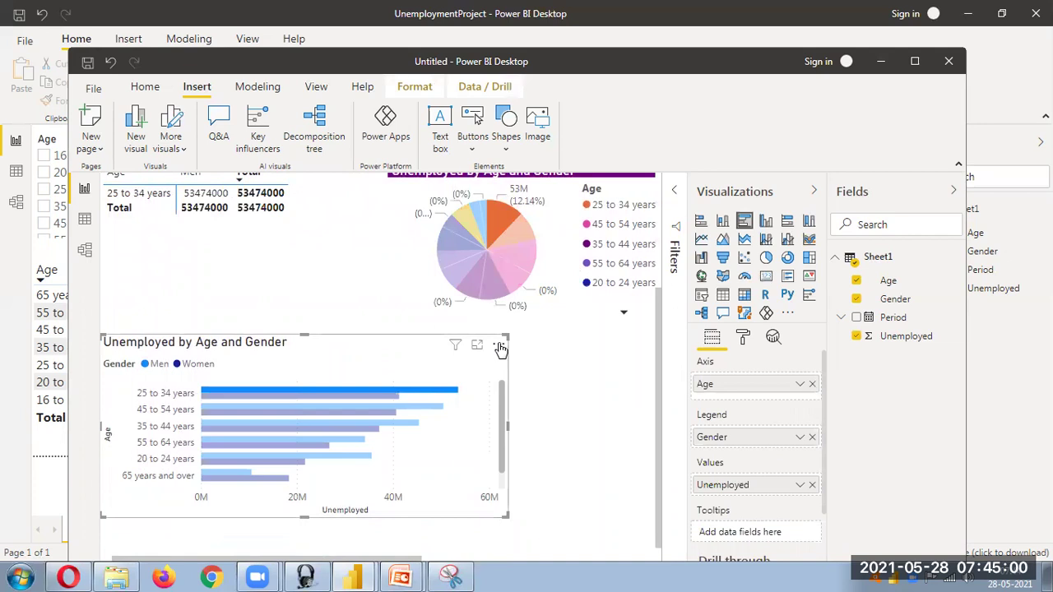
{"action": "left_click", "coordinate": [499, 344]}
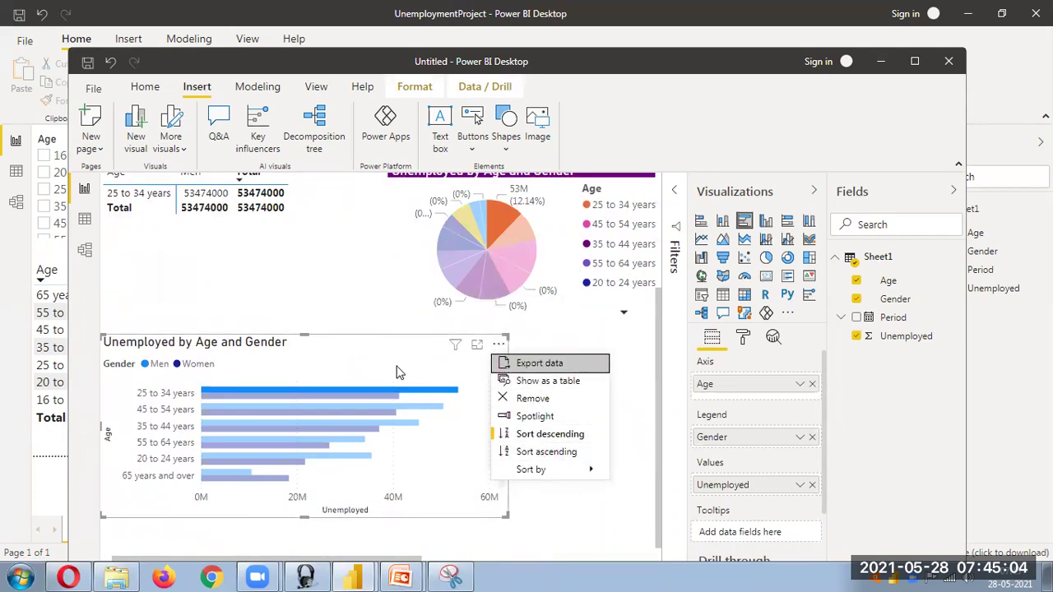
{"action": "left_click", "coordinate": [637, 340]}
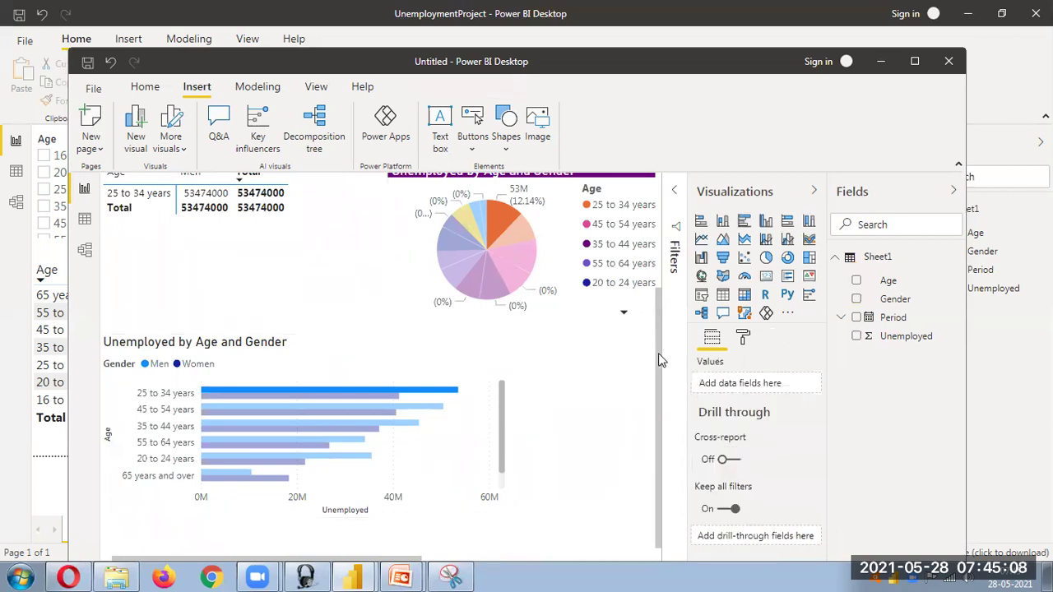
{"action": "scroll", "coordinate": [658, 360], "scroll_direction": "up", "scroll_amount": 3}
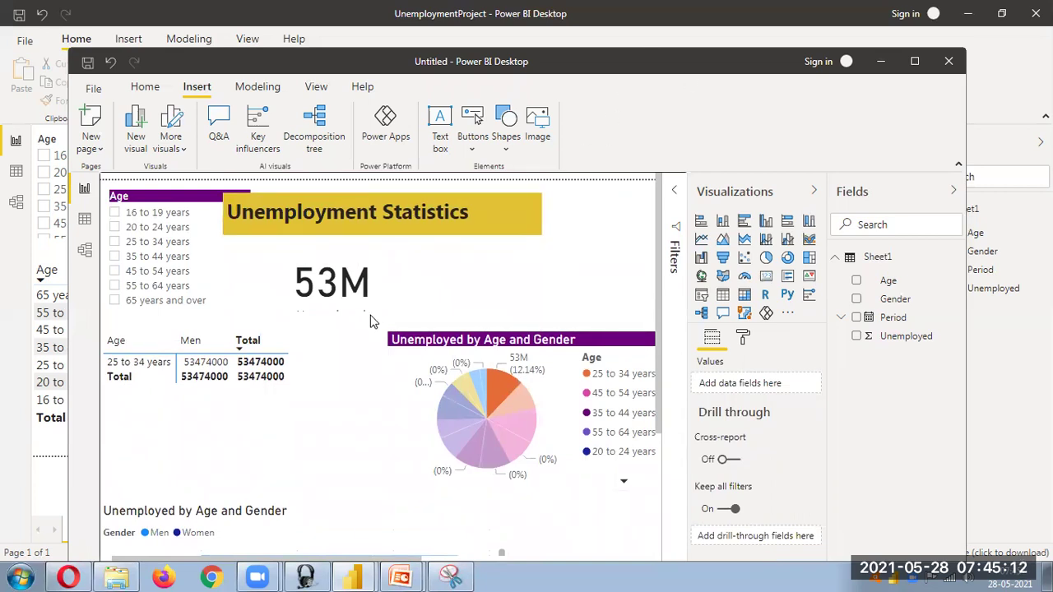
Step: Switch to the PowerPoint slide show #3.PowerBISampleDashBoard and advance to the closing Thank You slide
{"action": "mouse_move", "coordinate": [401, 575]}
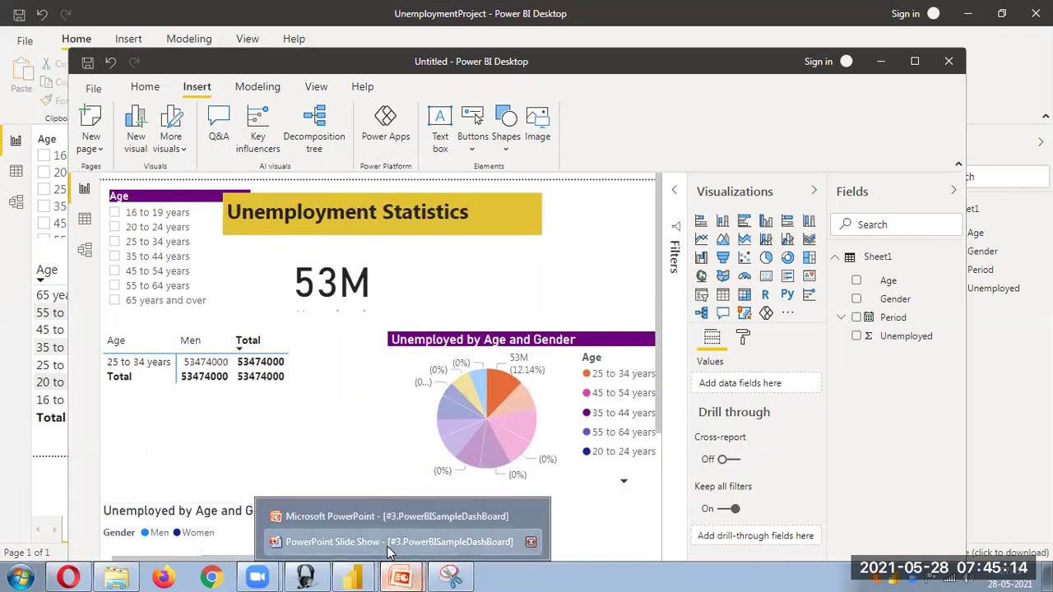
{"action": "left_click", "coordinate": [390, 544]}
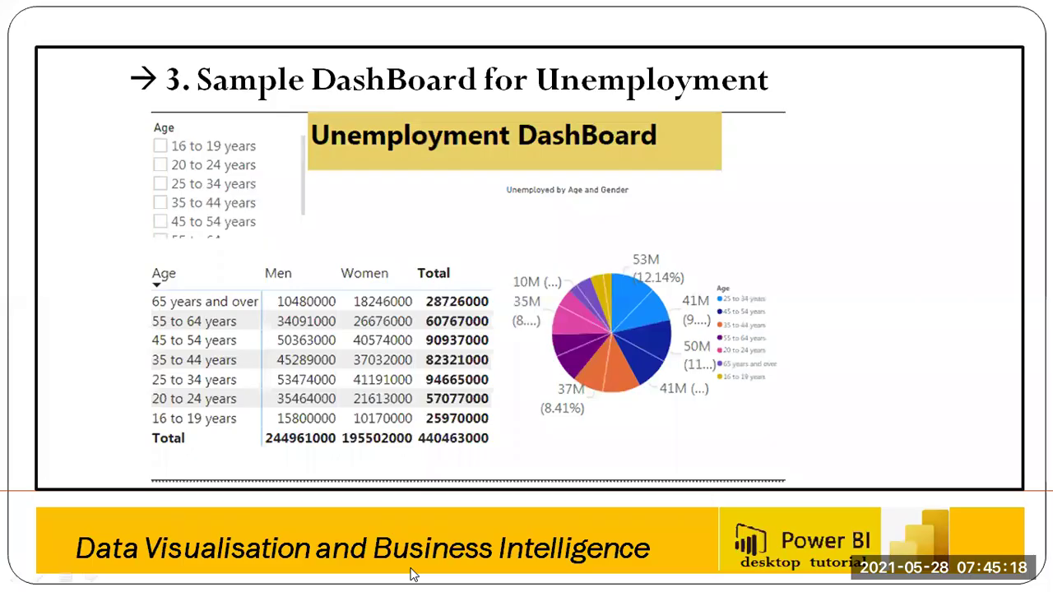
{"action": "left_click", "coordinate": [860, 341]}
{"action": "left_click", "coordinate": [858, 427]}
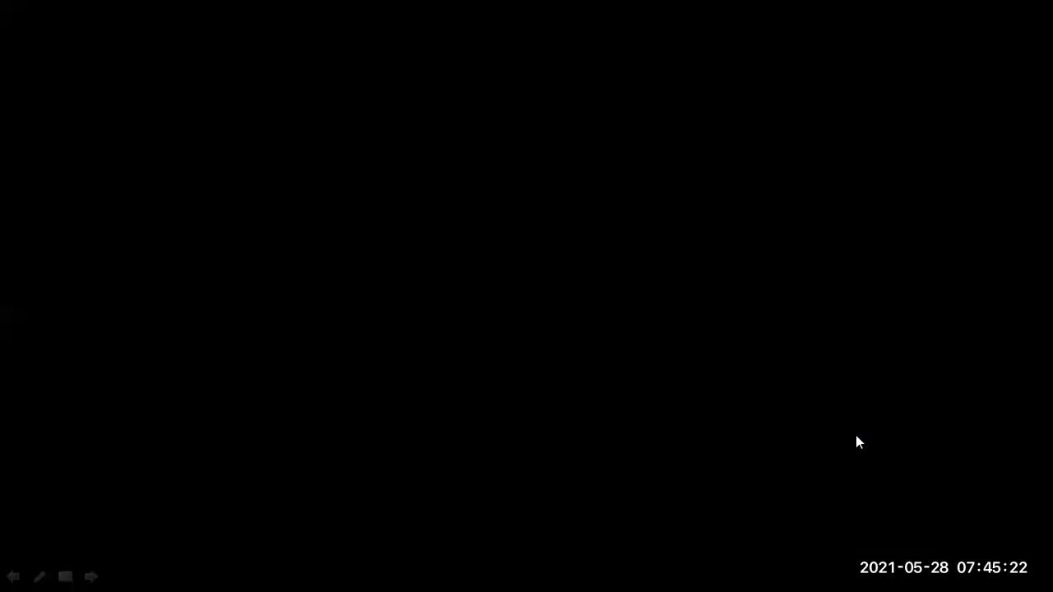
{"action": "left_click", "coordinate": [857, 433]}
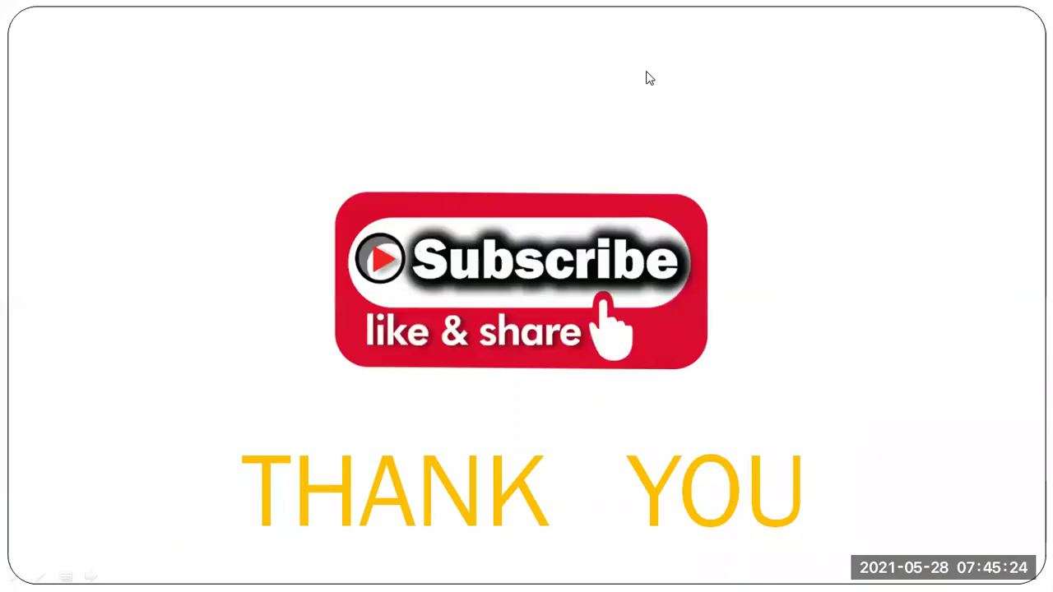